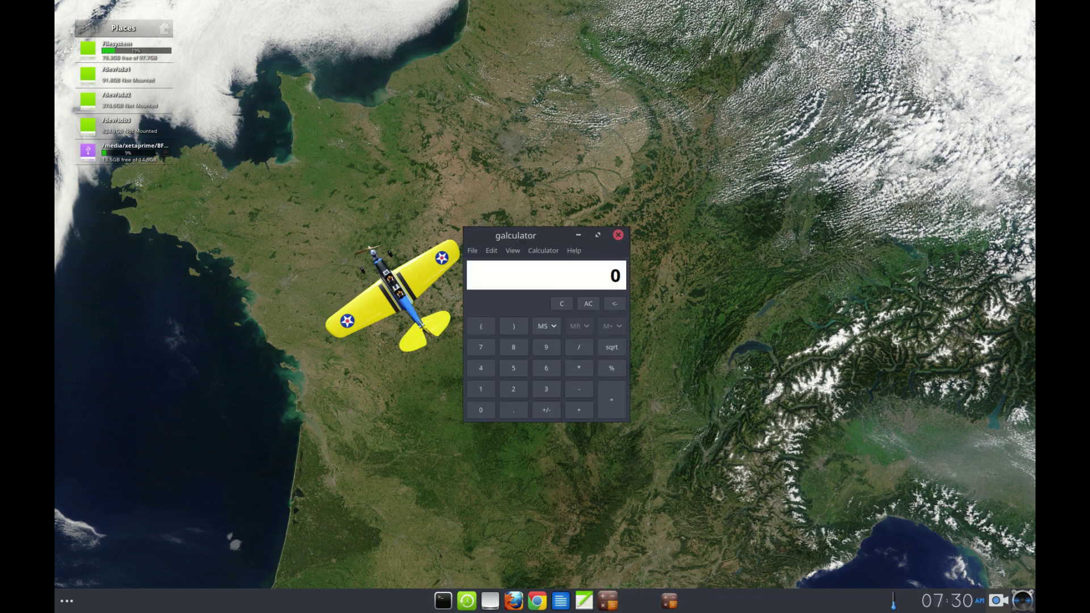
Move the calculator window to the lower-right area of the desktop, then close and relaunch it
left_click_drag(515, 235, 812, 376)
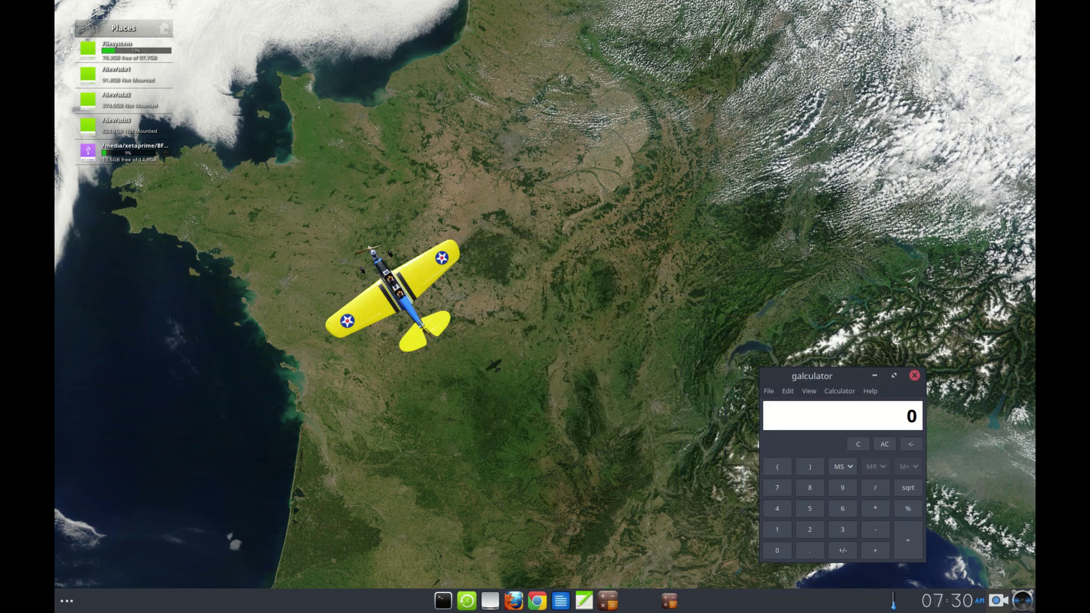
left_click(914, 375)
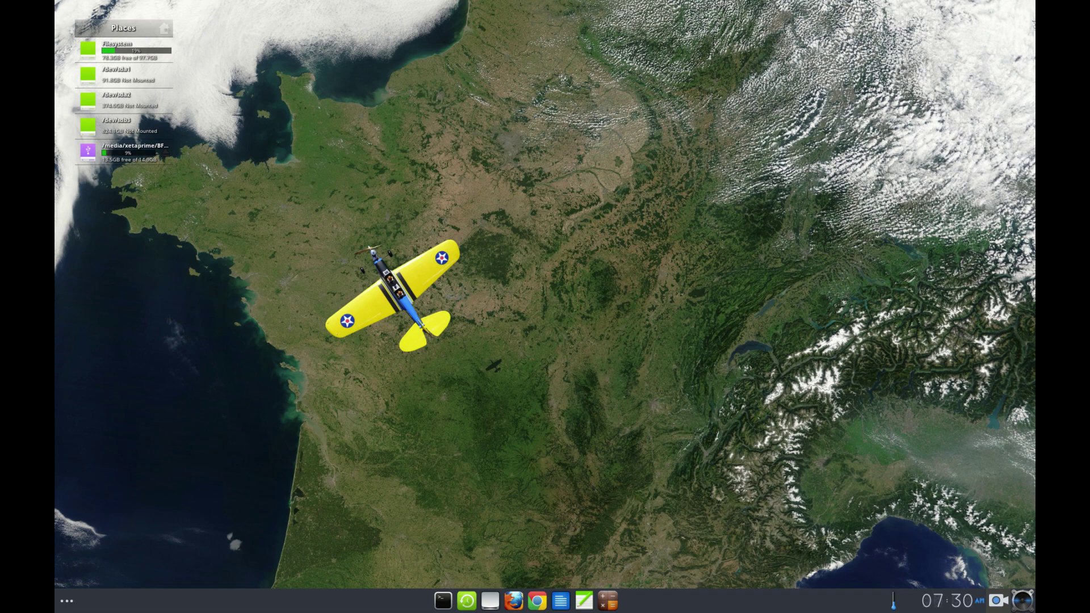
left_click(608, 601)
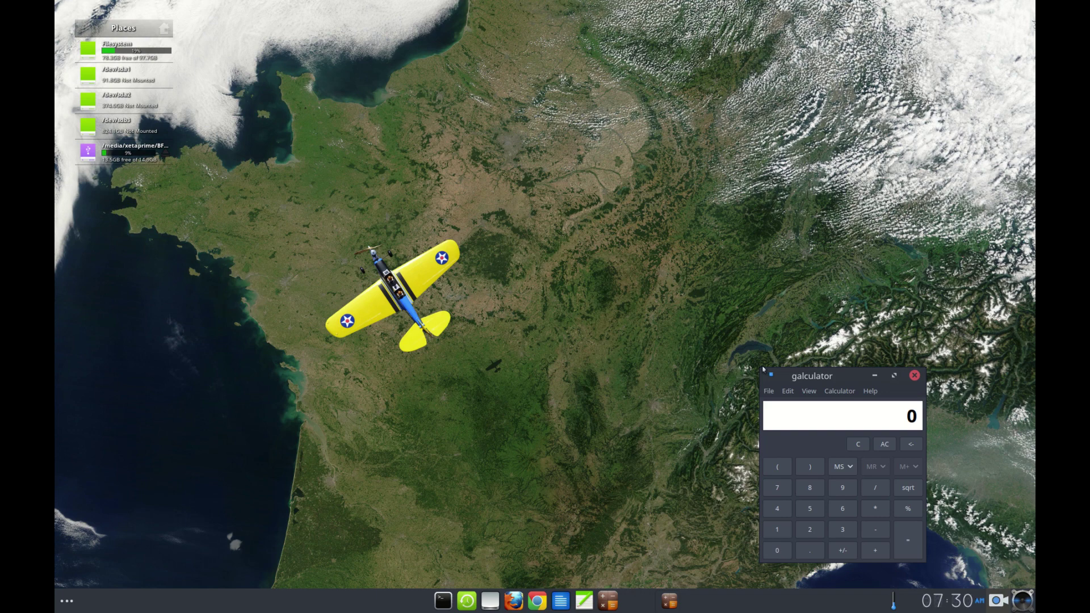
Enlarge the calculator window from its upper-left corner and shift it slightly up and to the left
left_click_drag(764, 369, 683, 310)
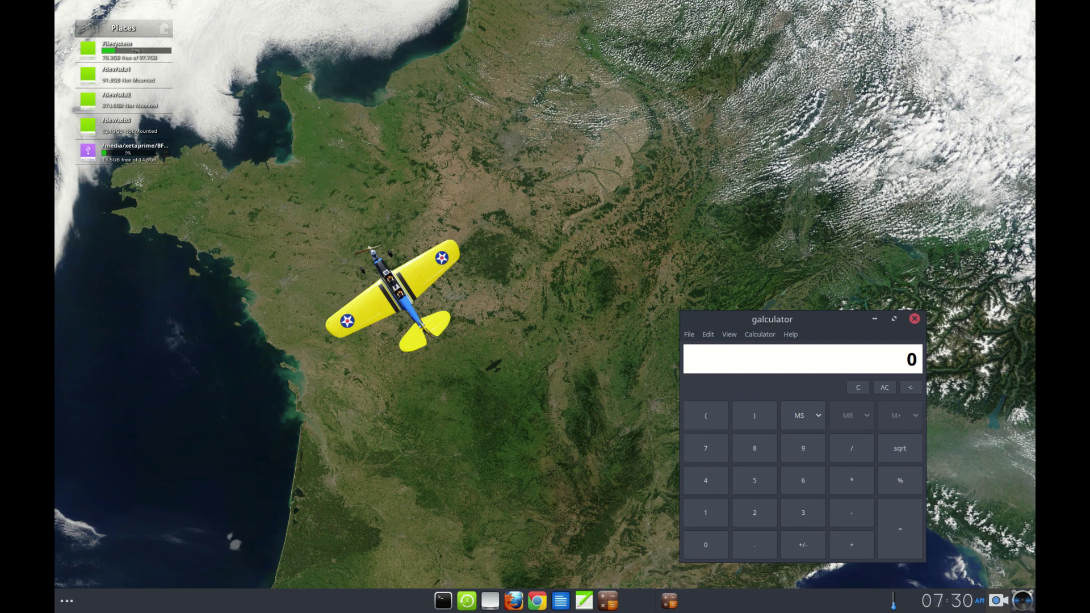
left_click_drag(725, 316, 717, 302)
key("Return")
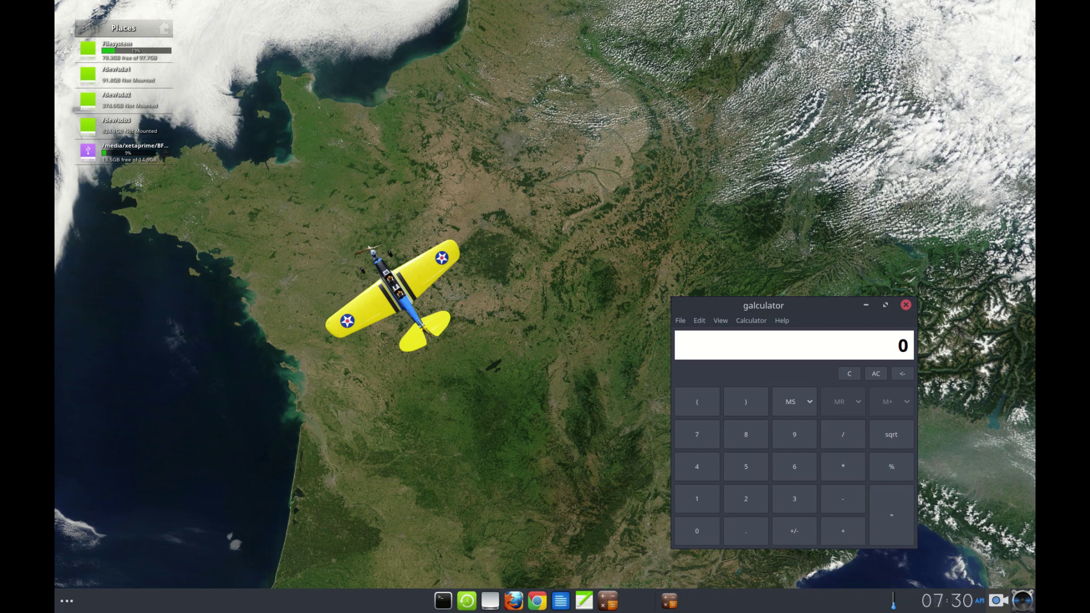
View the Window Remember options of the calculator window without changing them, then close the calculator
key("alt+space")
key("Down")
key("Down")
key("Right")
key("Down")
key("Down")
key("Down")
key("Down")
key("Down")
key("Down")
key("Down")
key("Down")
key("Return")
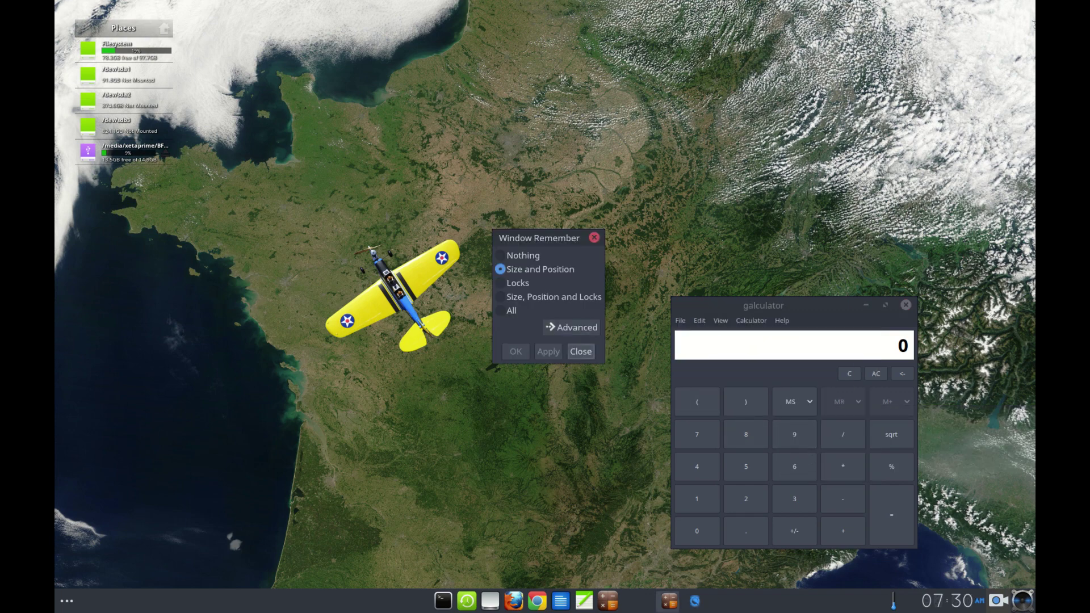
key("Escape")
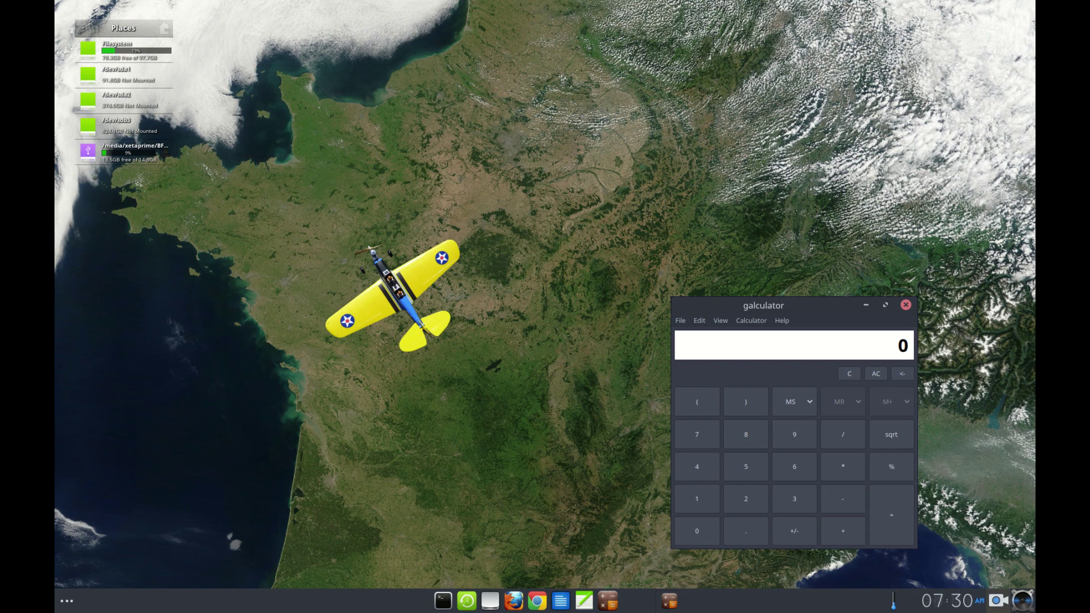
left_click(906, 305)
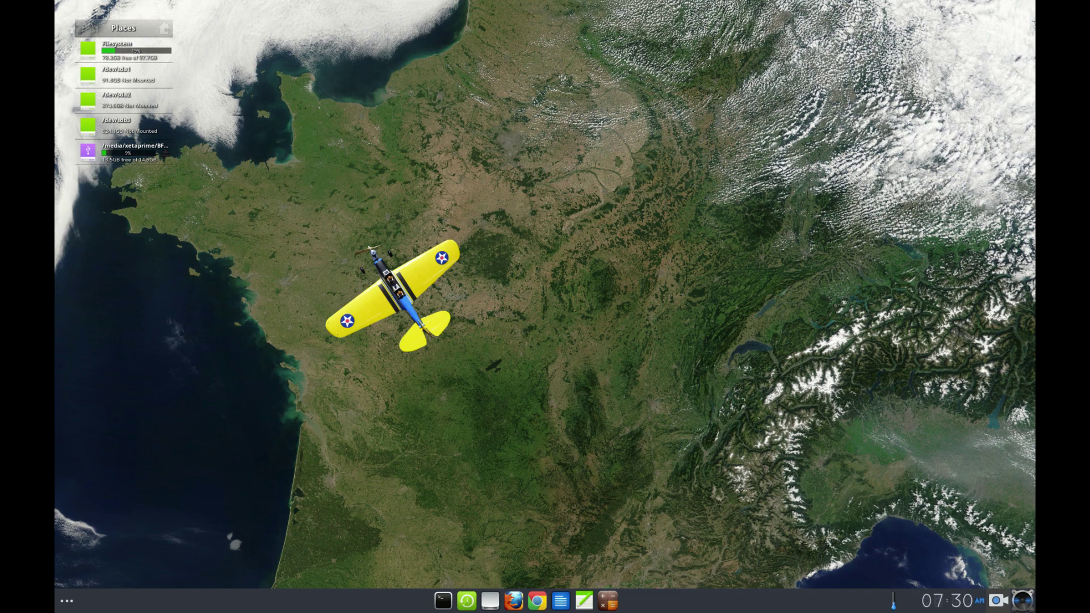
Launch Leafpad, move its window to the upper-right area of the desktop, then close and relaunch it
left_click(584, 601)
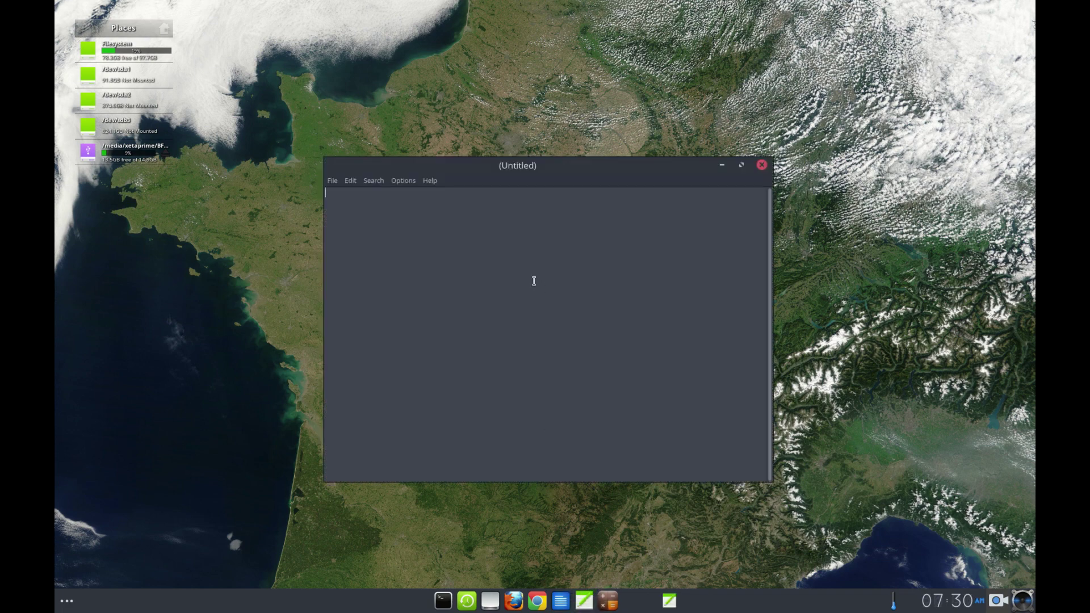
left_click_drag(482, 166, 744, 42)
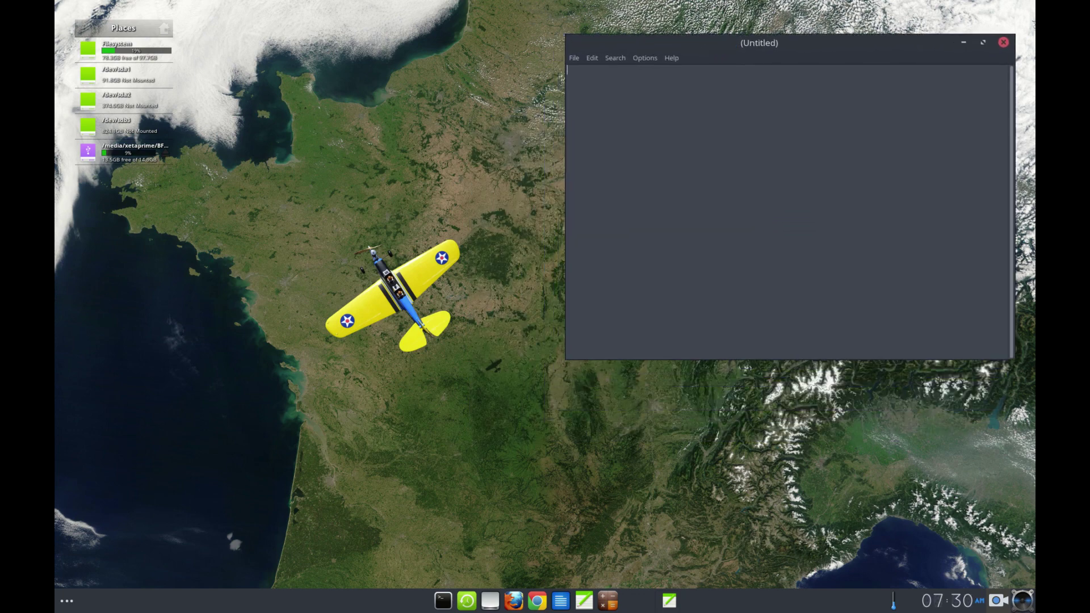
left_click(1004, 42)
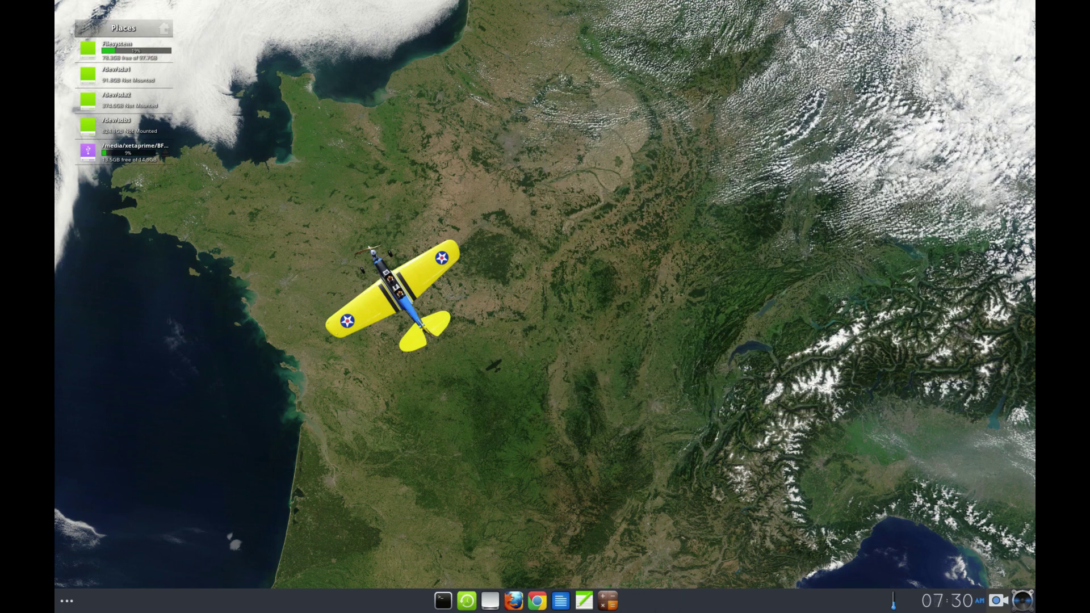
left_click(584, 600)
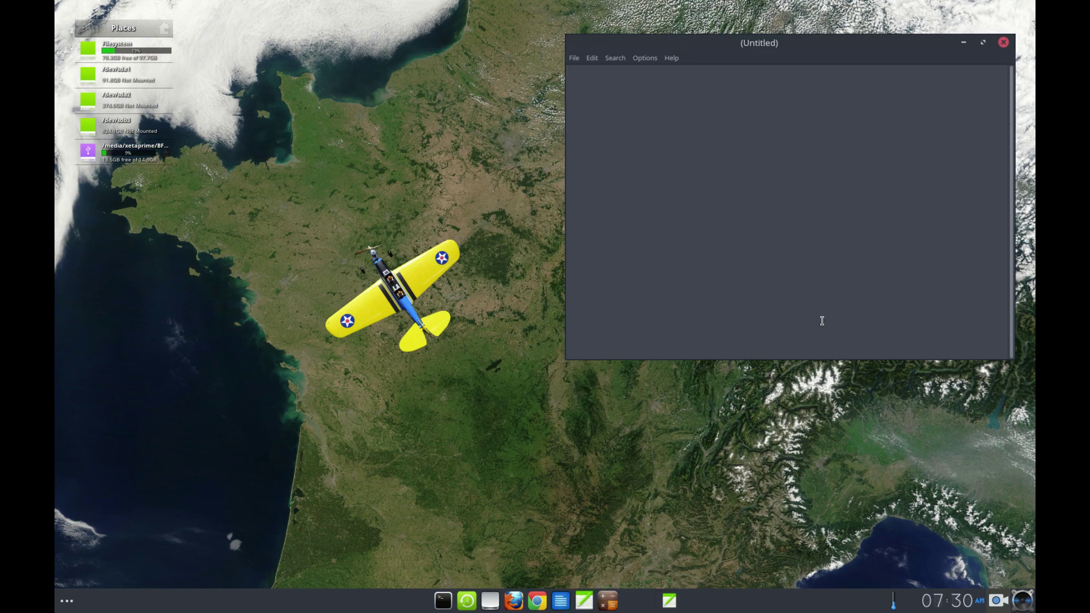
Move the Leafpad window back to the middle of the desktop and close it
left_click_drag(795, 43, 540, 164)
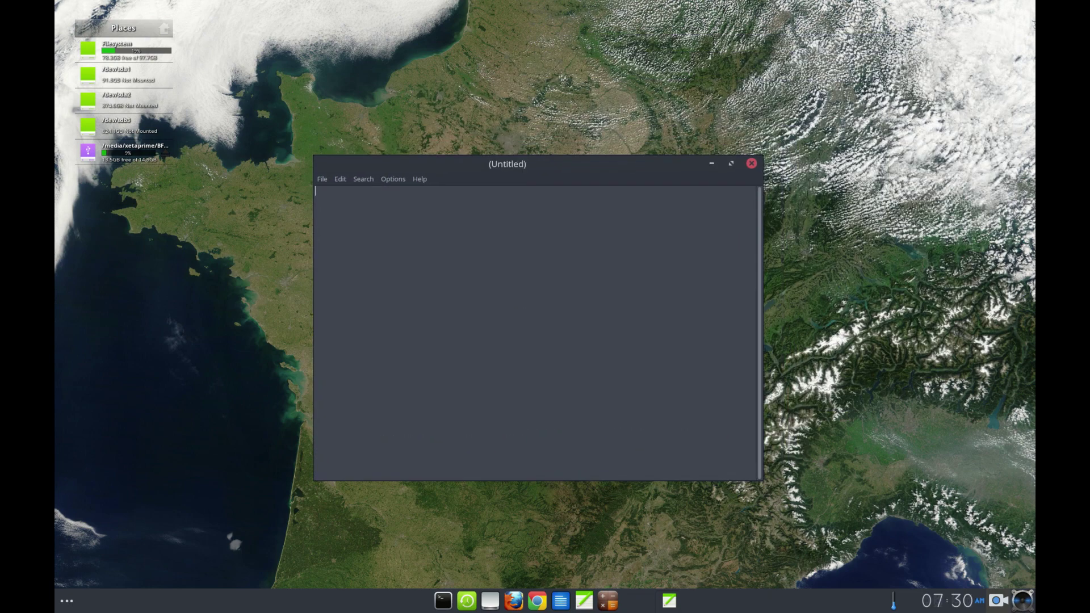
left_click(751, 163)
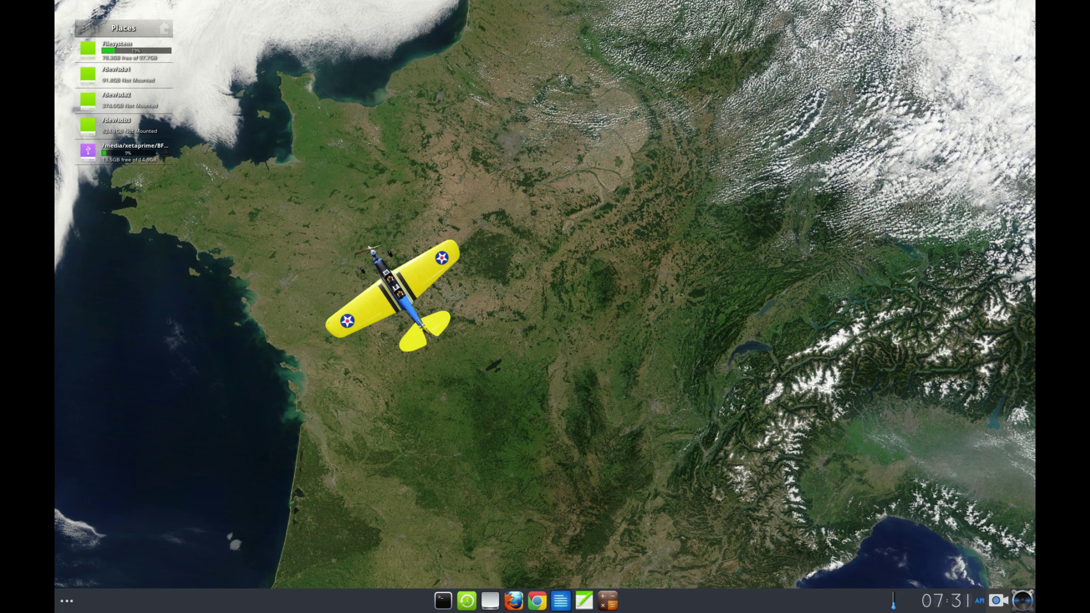
Enable Show icon label with the Name option in the IBar settings and apply it
right_click(443, 601)
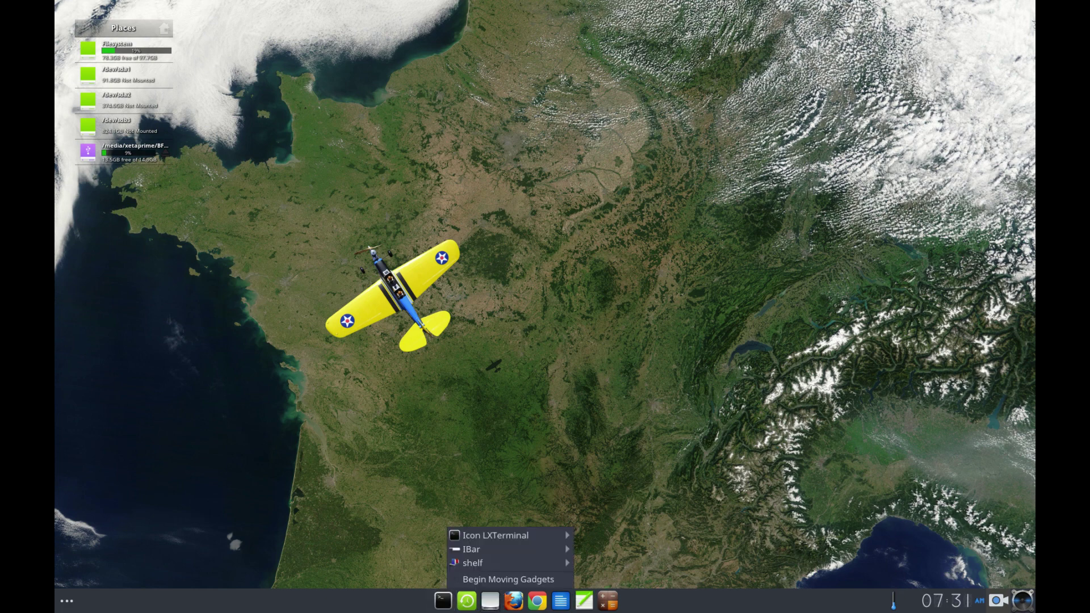
mouse_move(499, 549)
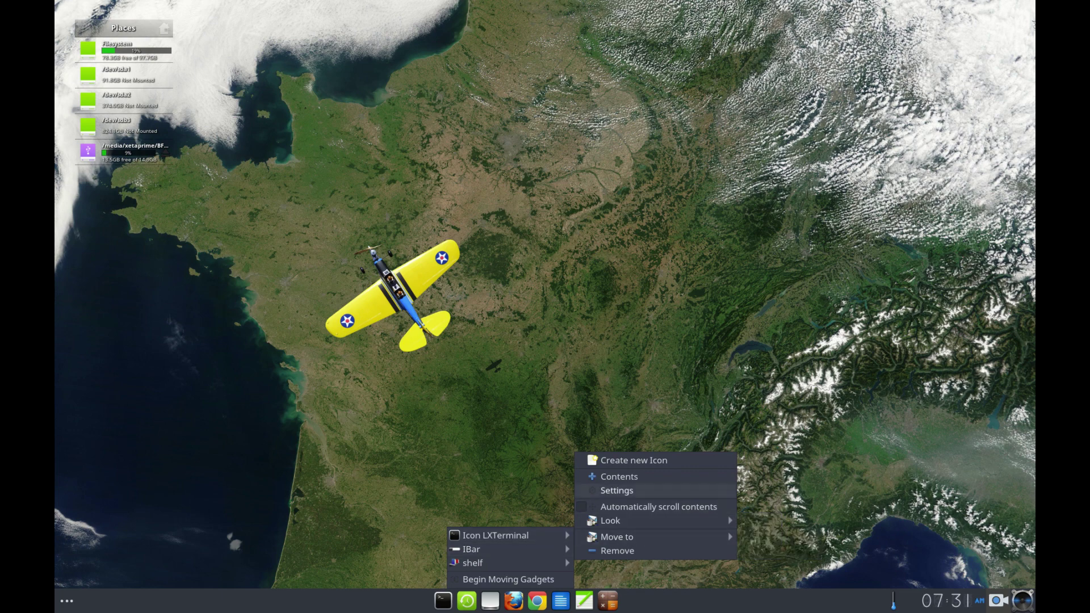
left_click(617, 490)
left_click(494, 316)
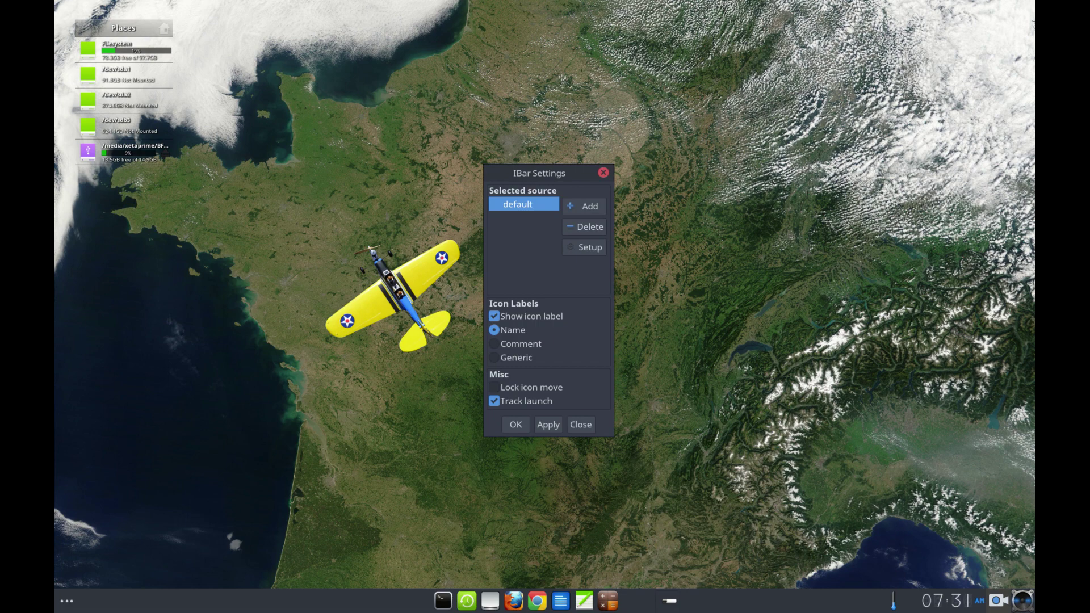
left_click(549, 425)
left_click(494, 317)
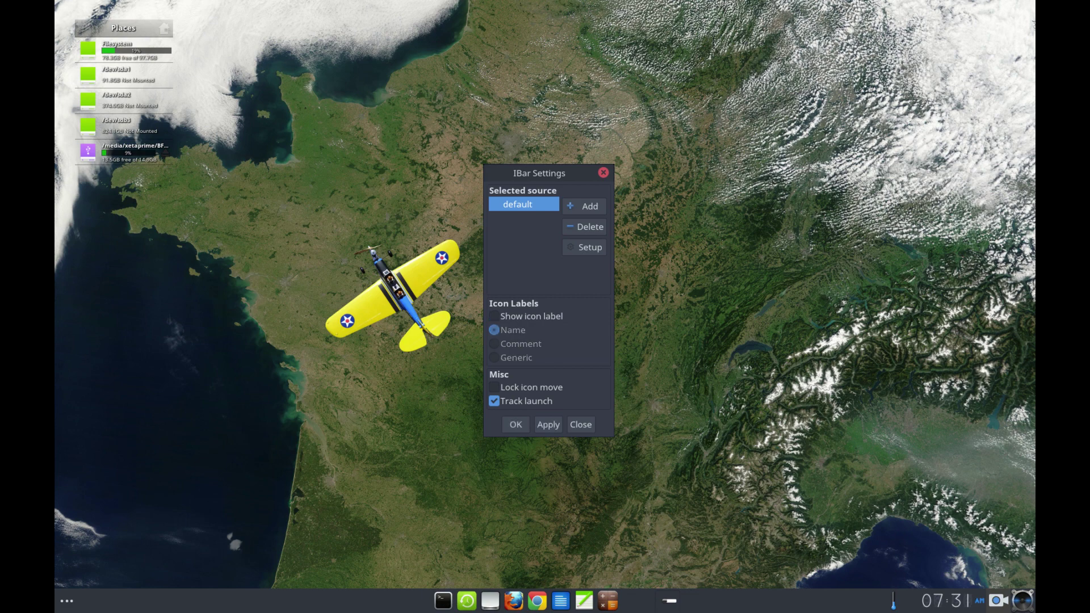
left_click(580, 425)
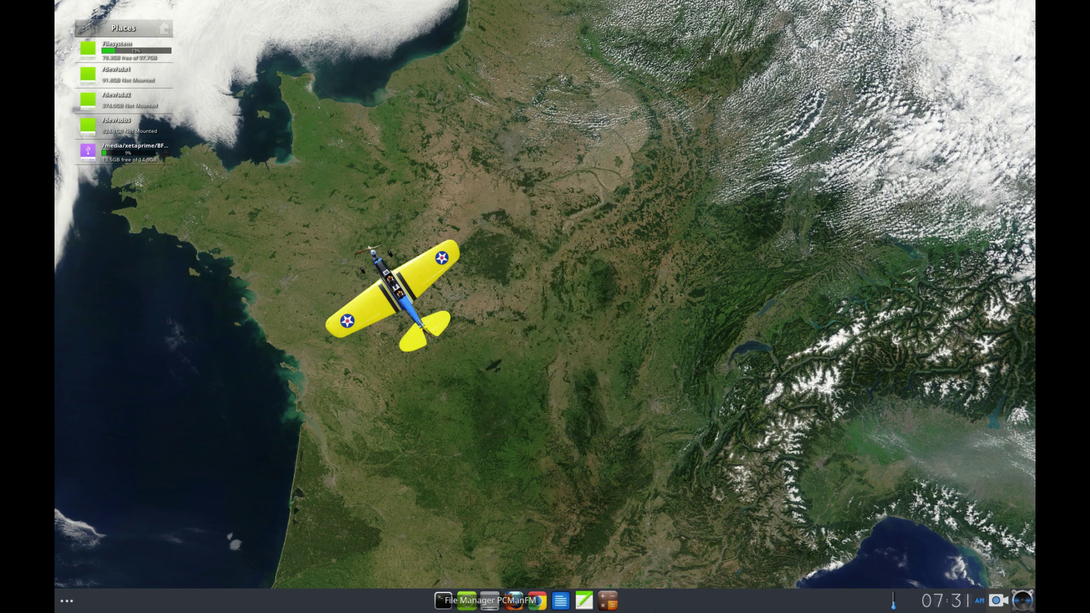
Reopen the IBar settings, disable Show icon label, and apply the change
right_click(490, 600)
mouse_move(568, 549)
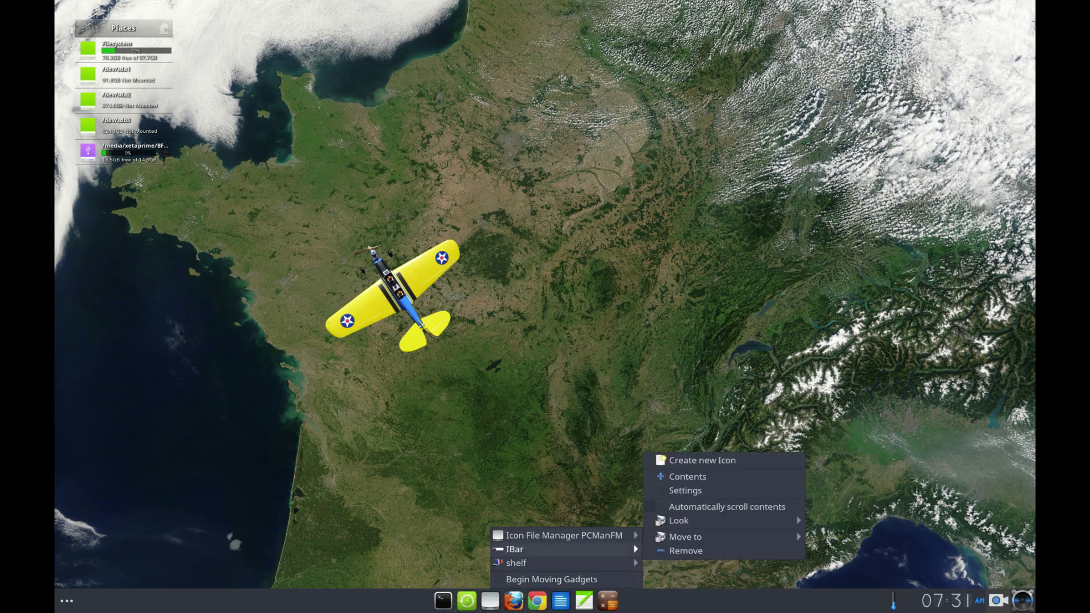
left_click(686, 491)
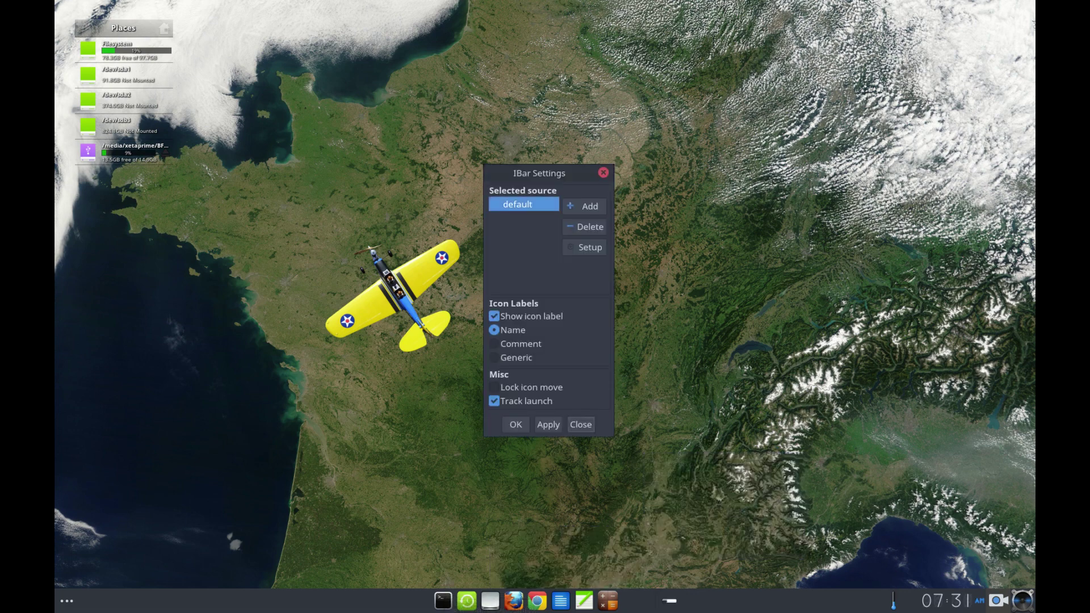
left_click(494, 316)
left_click(547, 425)
left_click(580, 424)
Add Control Center to the IBar applications and apply the change
right_click(490, 601)
mouse_move(545, 549)
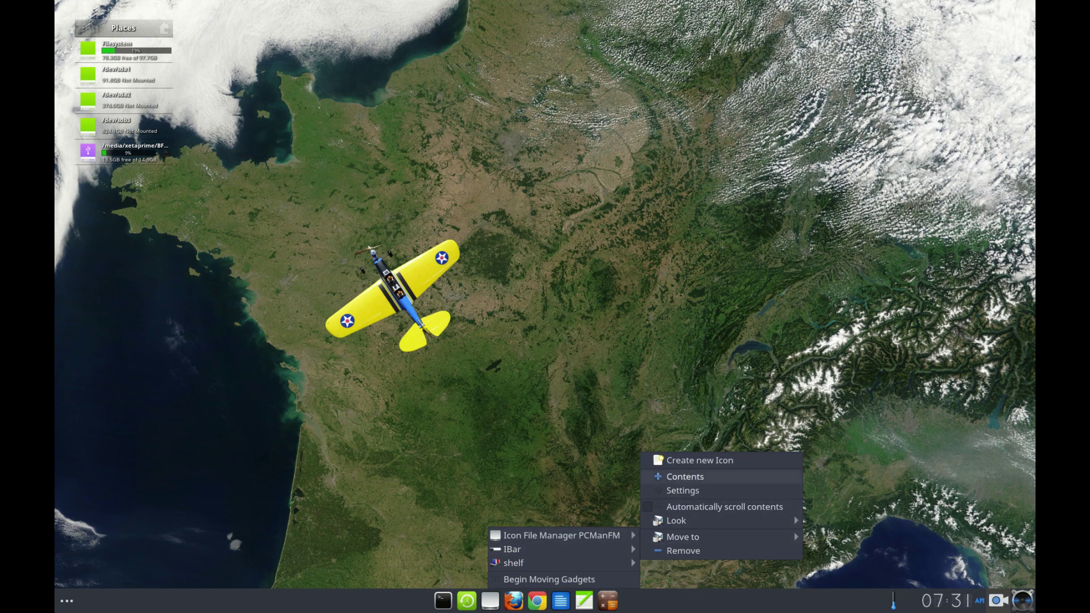
left_click(684, 477)
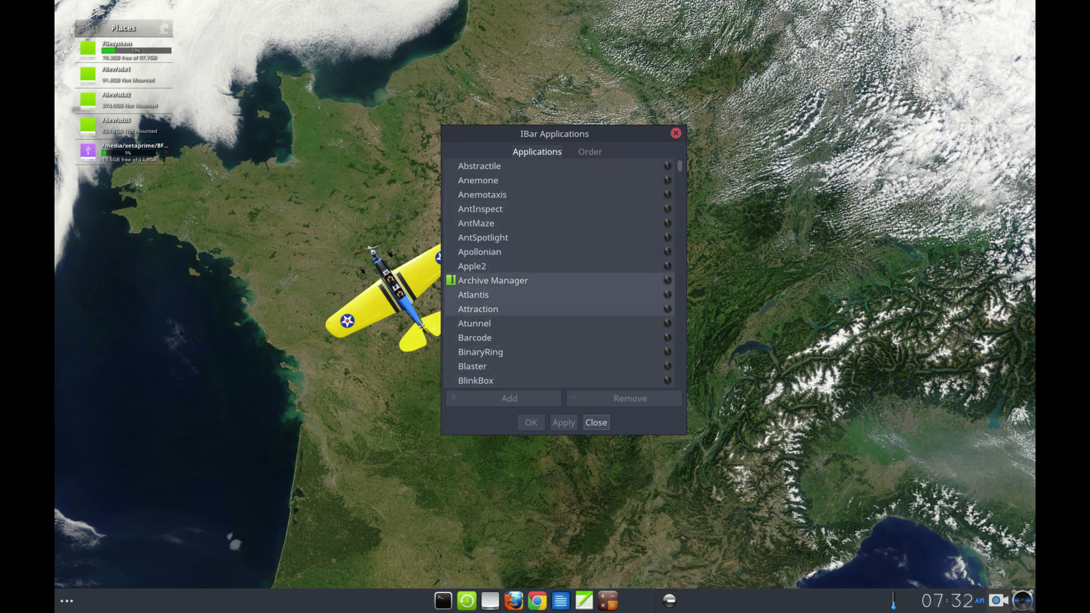
scroll(556, 272, "down", 12)
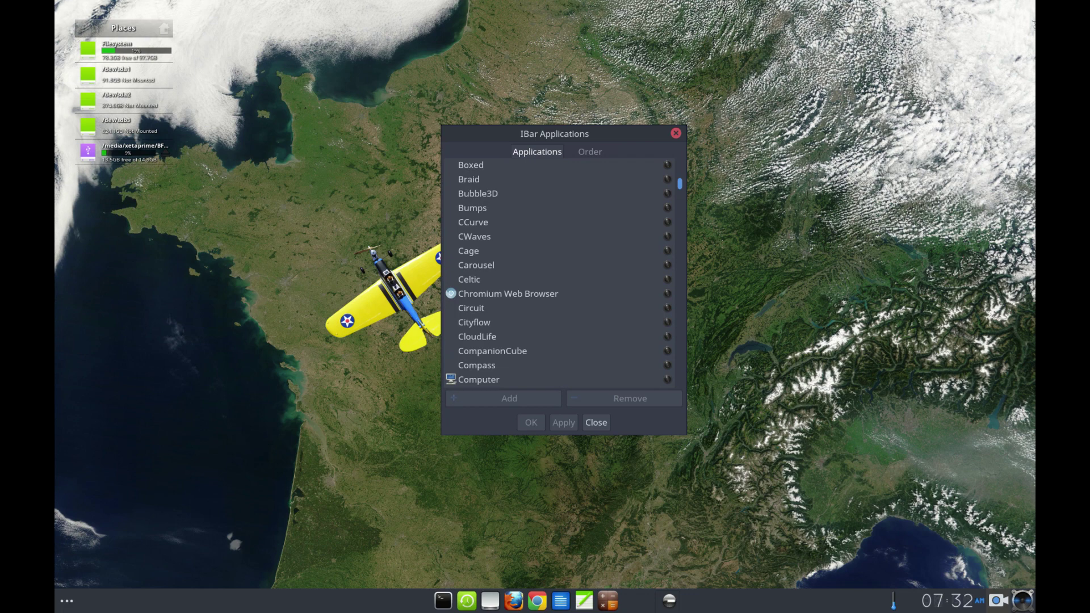
left_click_drag(679, 190, 680, 192)
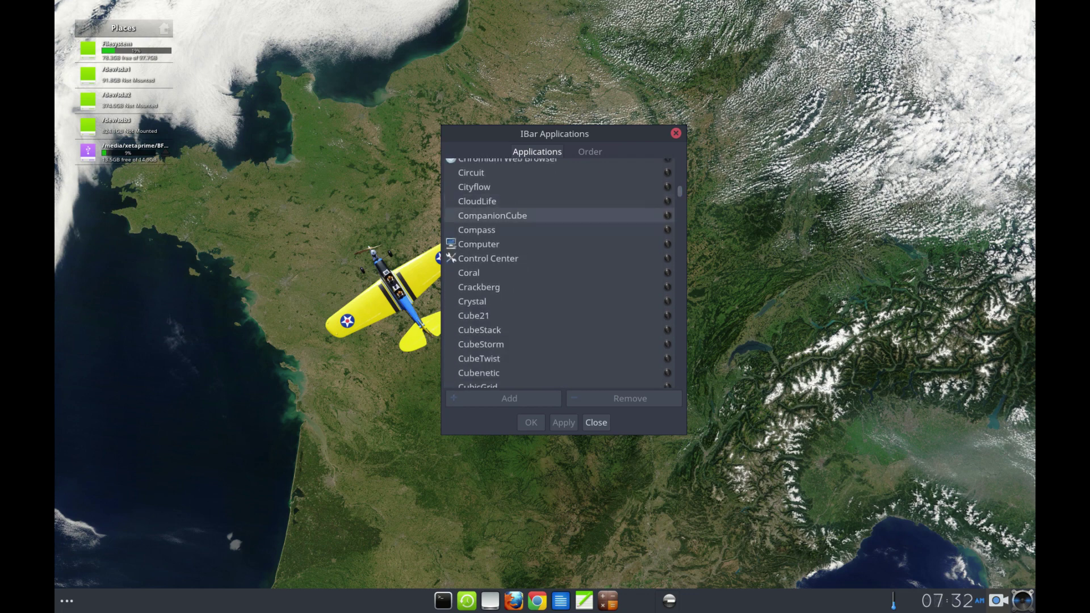
left_click(488, 258)
left_click(509, 398)
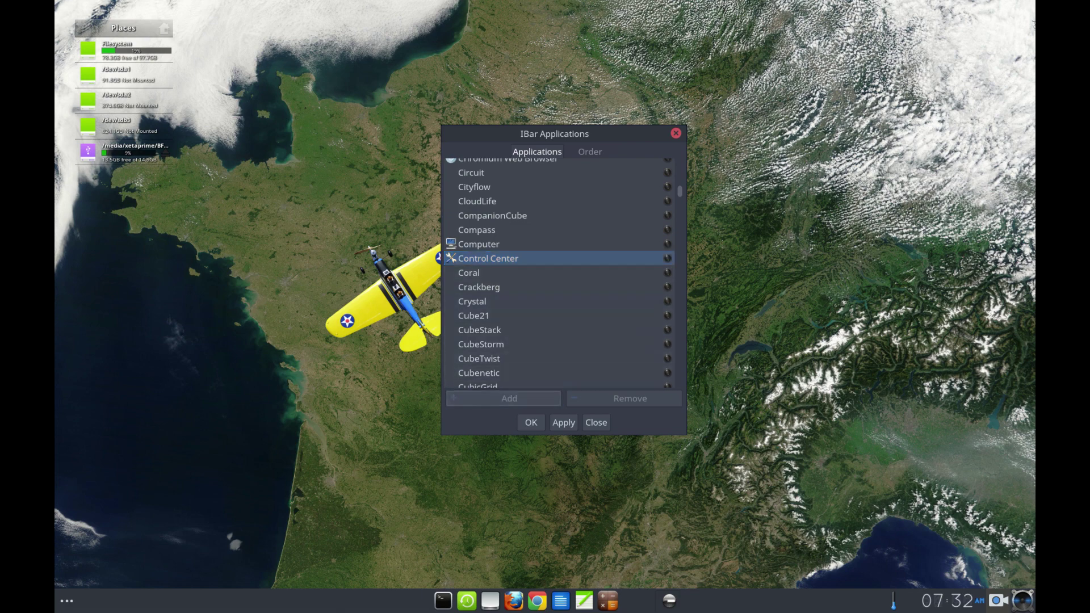
left_click(564, 423)
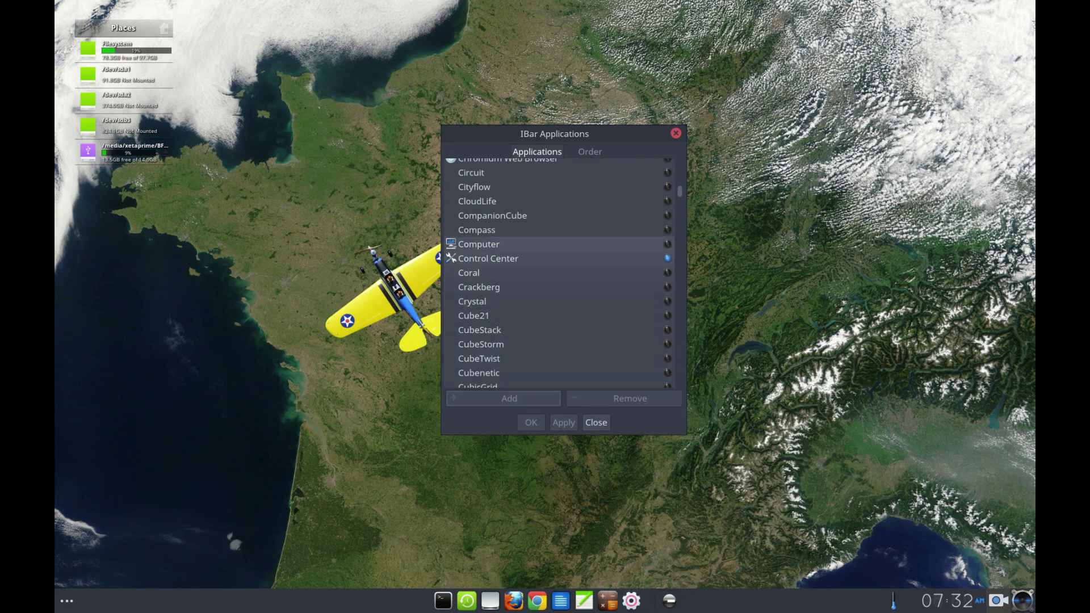
Move Control Center up to second place in the IBar order, directly after LXTerminal, and apply the new order
left_click(590, 152)
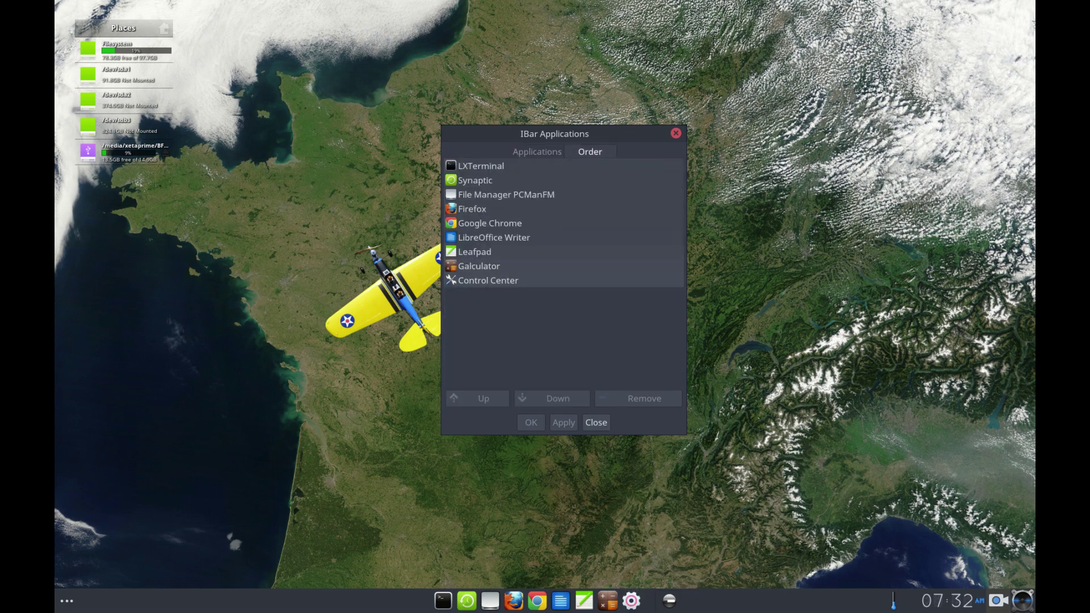
left_click(488, 280)
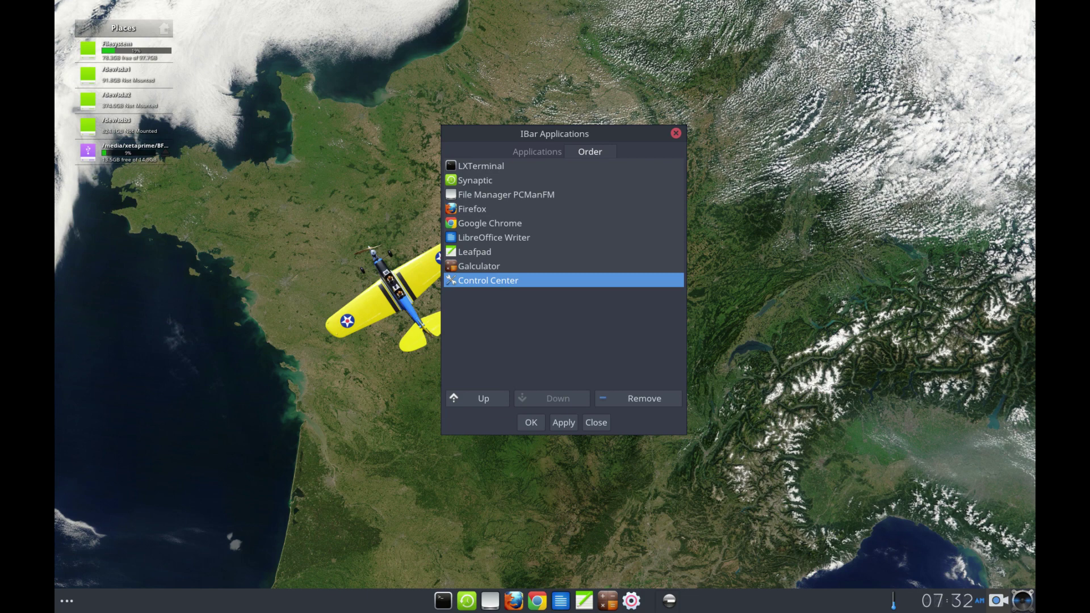
left_click(480, 398)
left_click(479, 398)
left_click(480, 398)
left_click(480, 398)
left_click(480, 399)
left_click(480, 398)
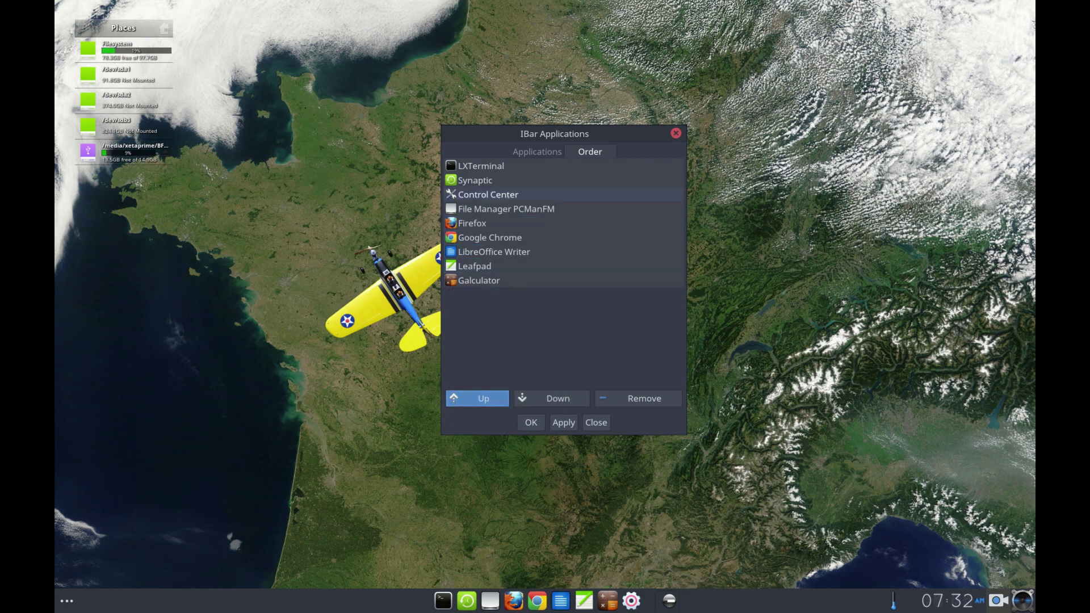
left_click(480, 398)
left_click(564, 423)
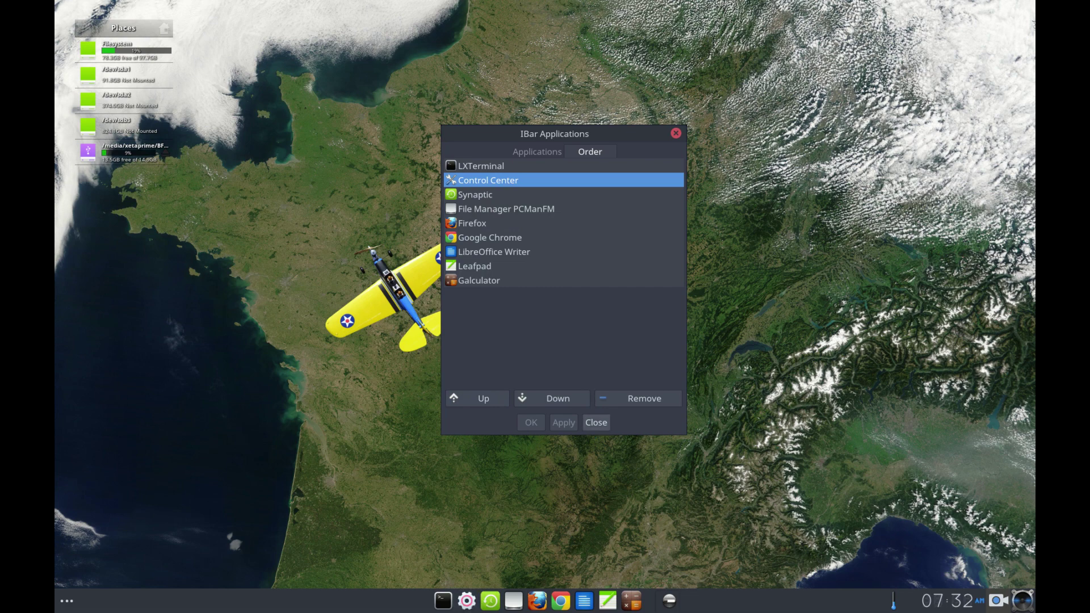
left_click(596, 422)
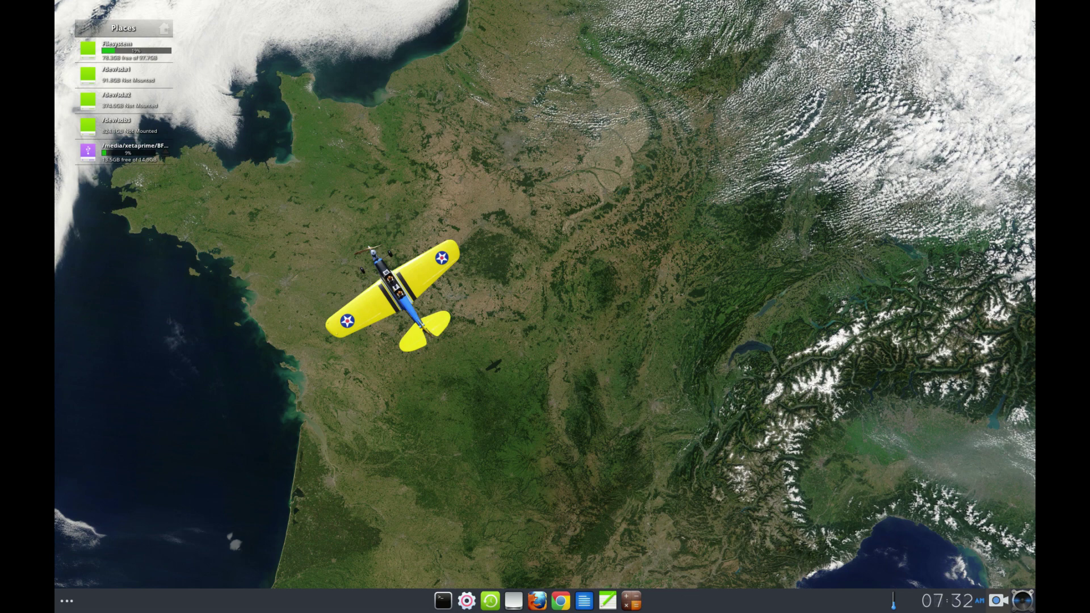
Remove the Control Center icon from the IBar
right_click(466, 601)
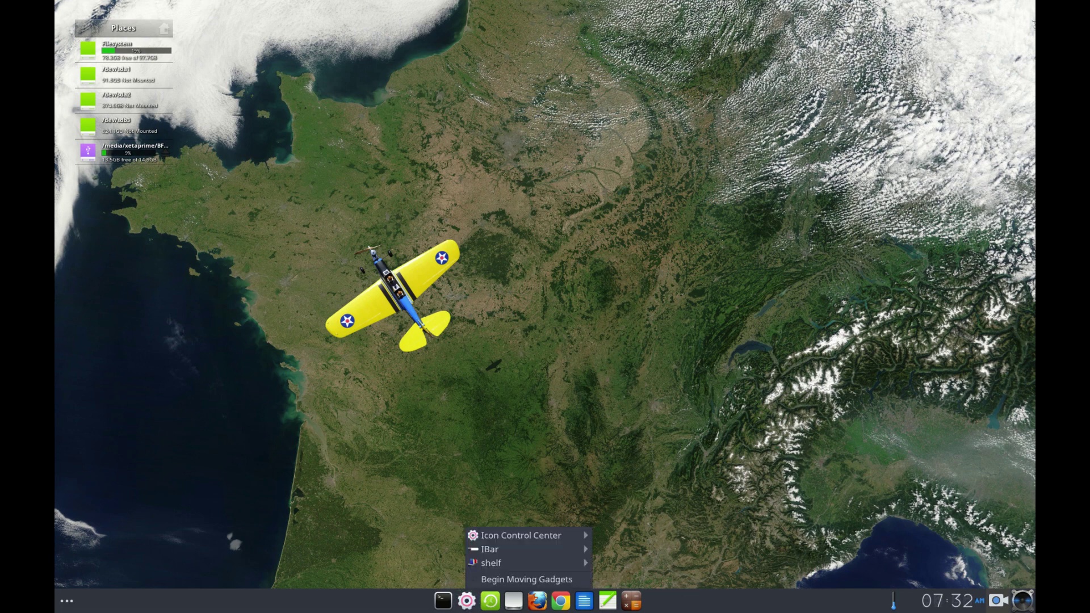
mouse_move(516, 536)
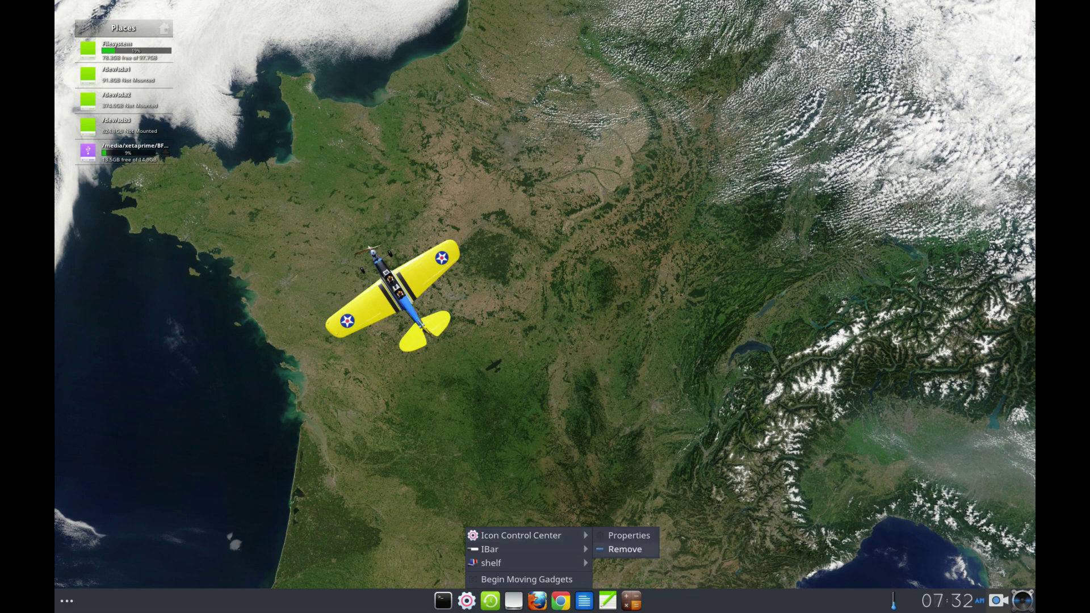
left_click(625, 549)
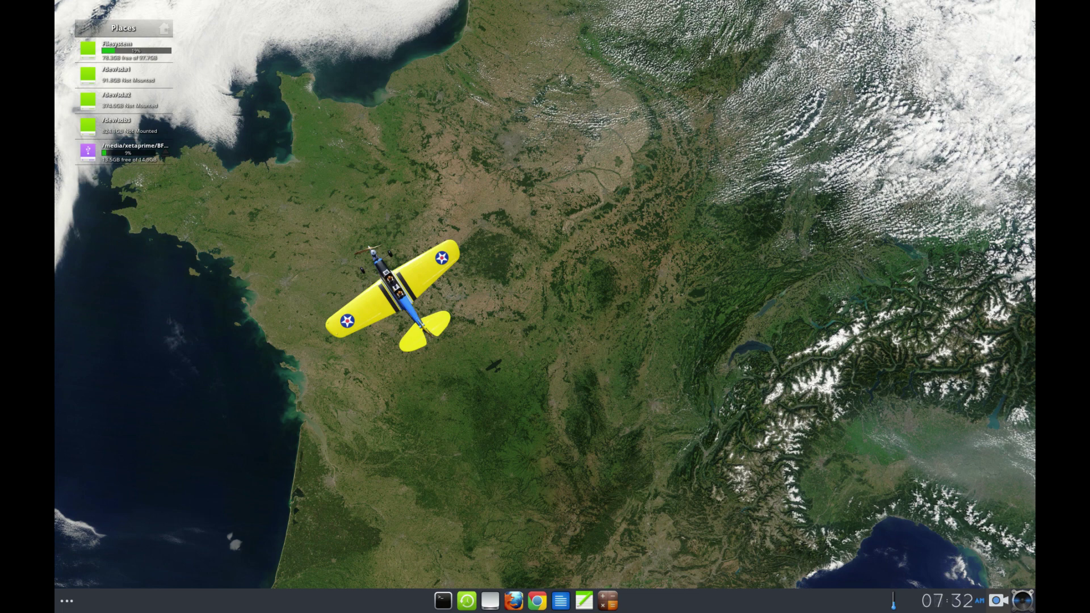
Move the IBar gadget along the shelf to sit next to the three-dot gadget, and end gadget moving
left_click(490, 600)
right_click(492, 600)
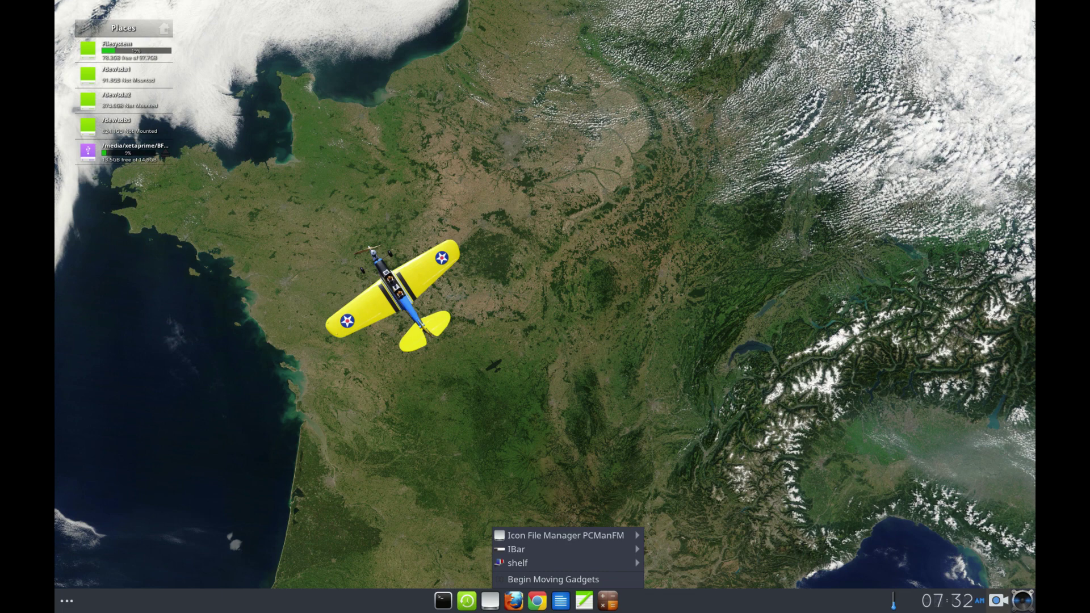
left_click(553, 579)
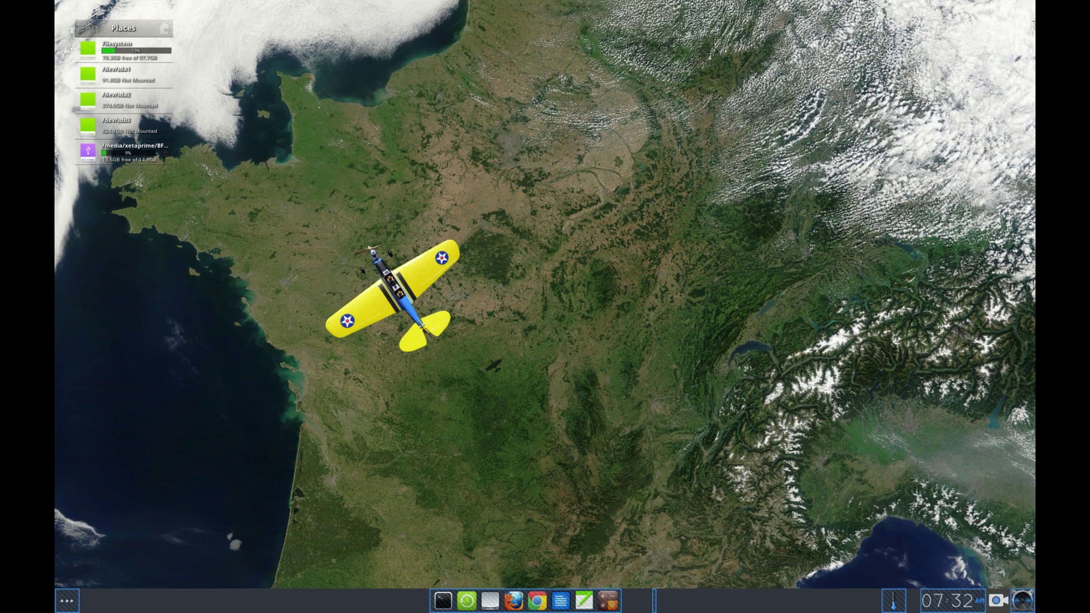
left_click_drag(526, 600, 192, 601)
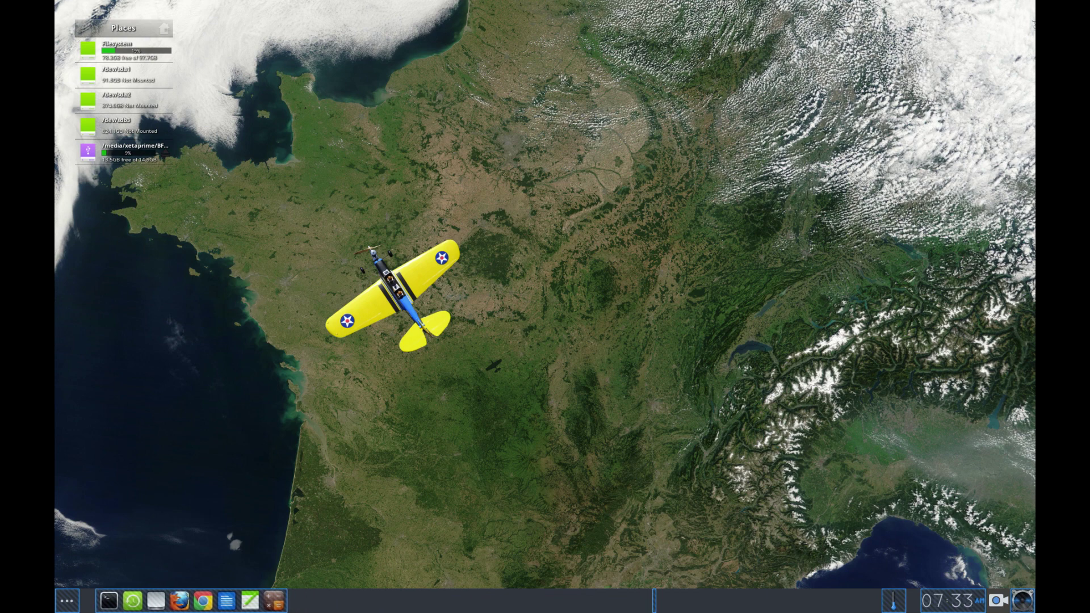
right_click(203, 600)
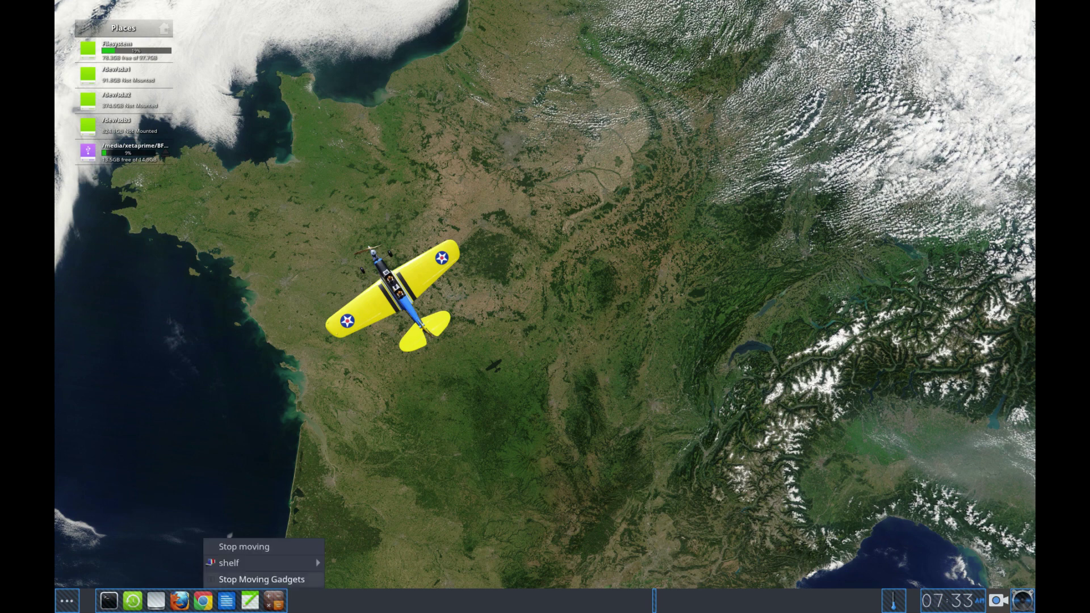
left_click(261, 579)
Move the IBar gadget back to the middle of the shelf and stop moving gadgets
right_click(203, 600)
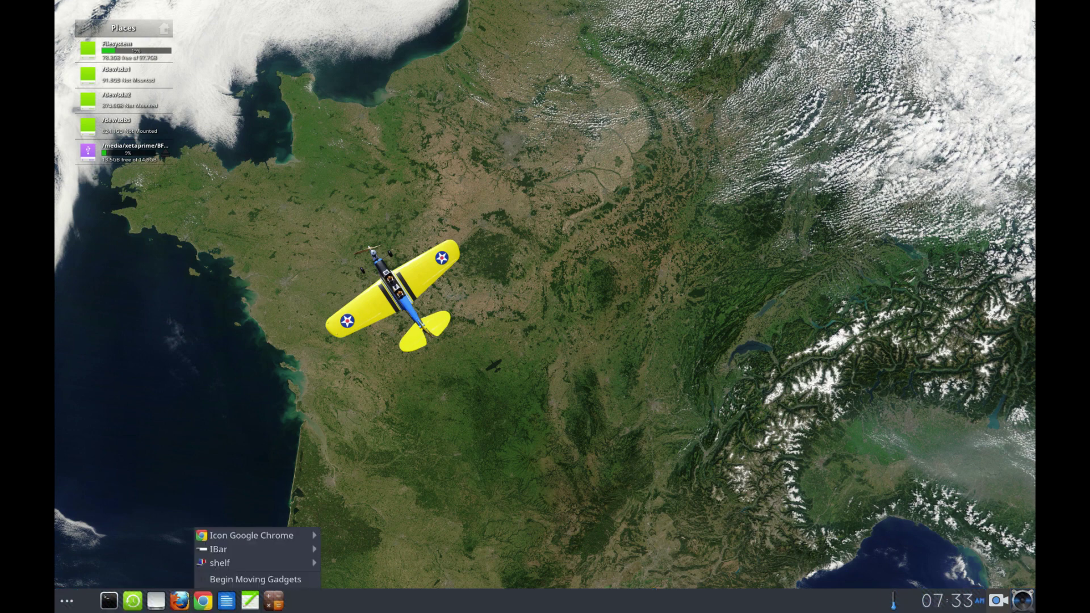
left_click(255, 579)
left_click_drag(191, 601, 526, 601)
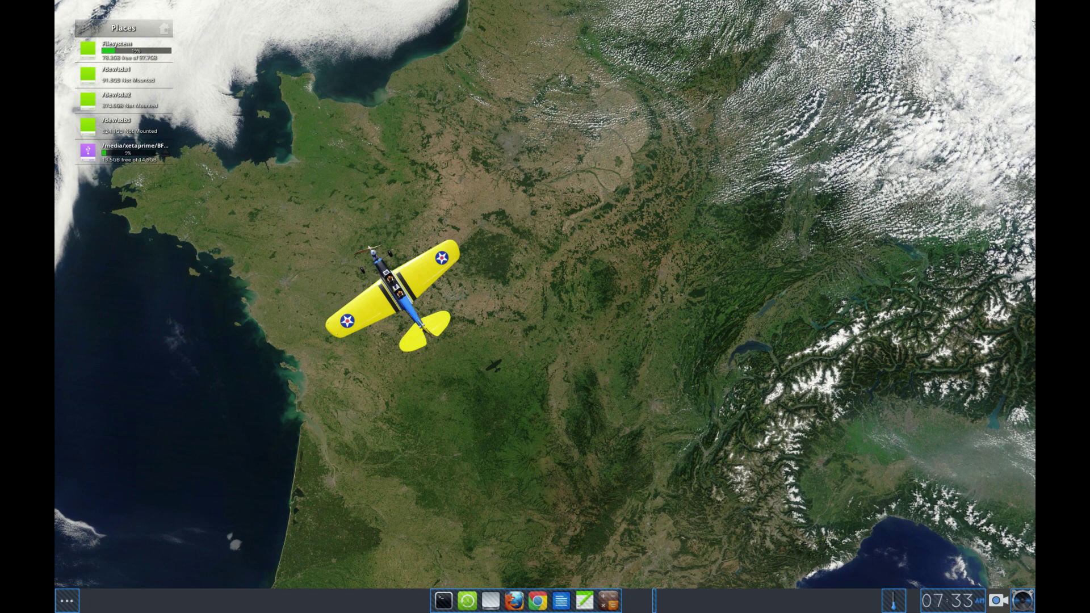
right_click(537, 600)
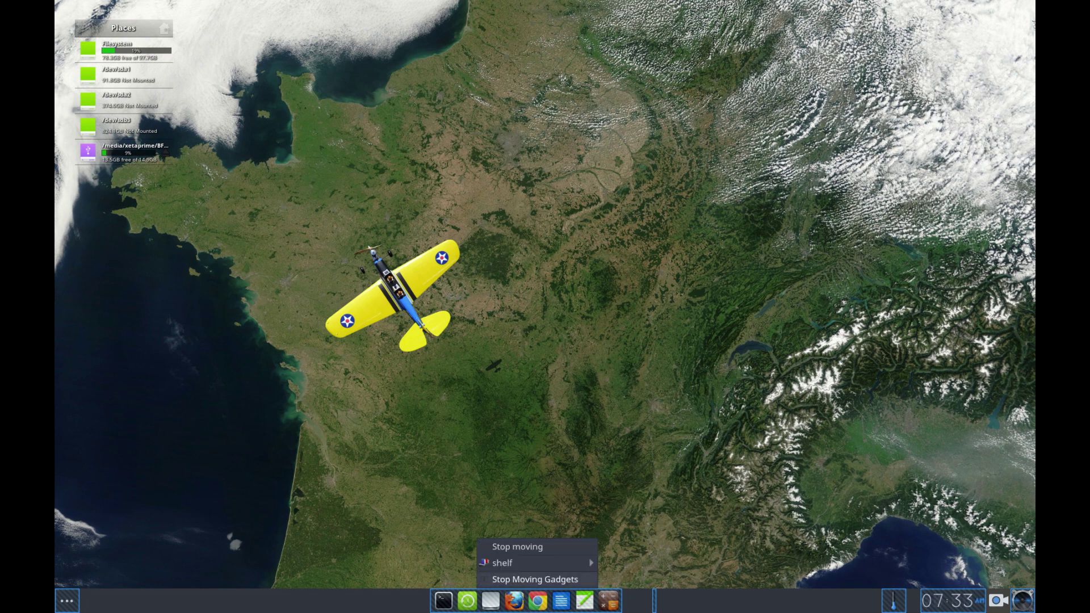
left_click(534, 579)
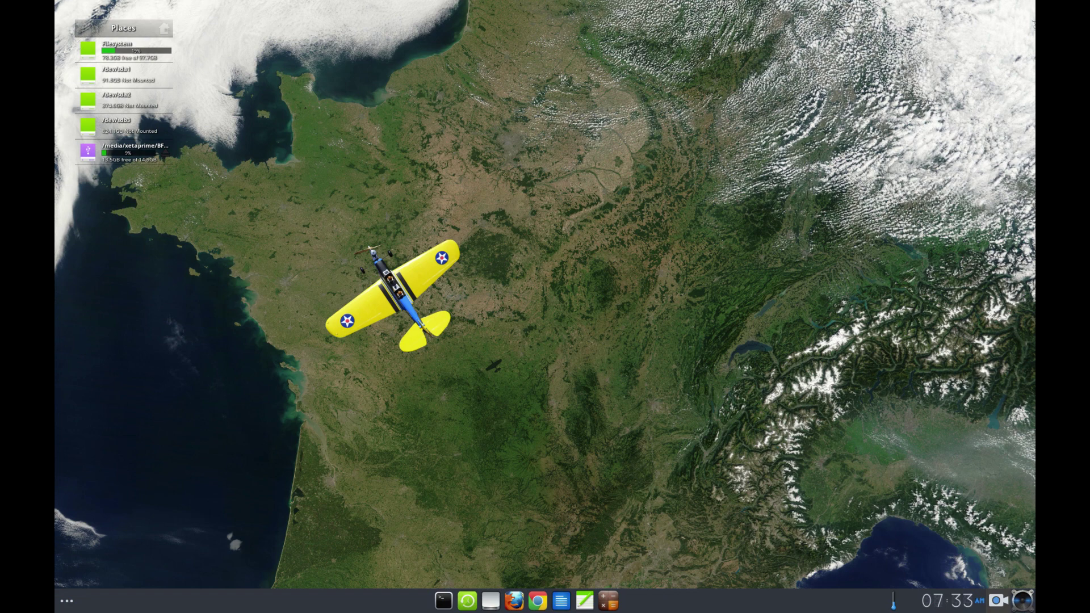
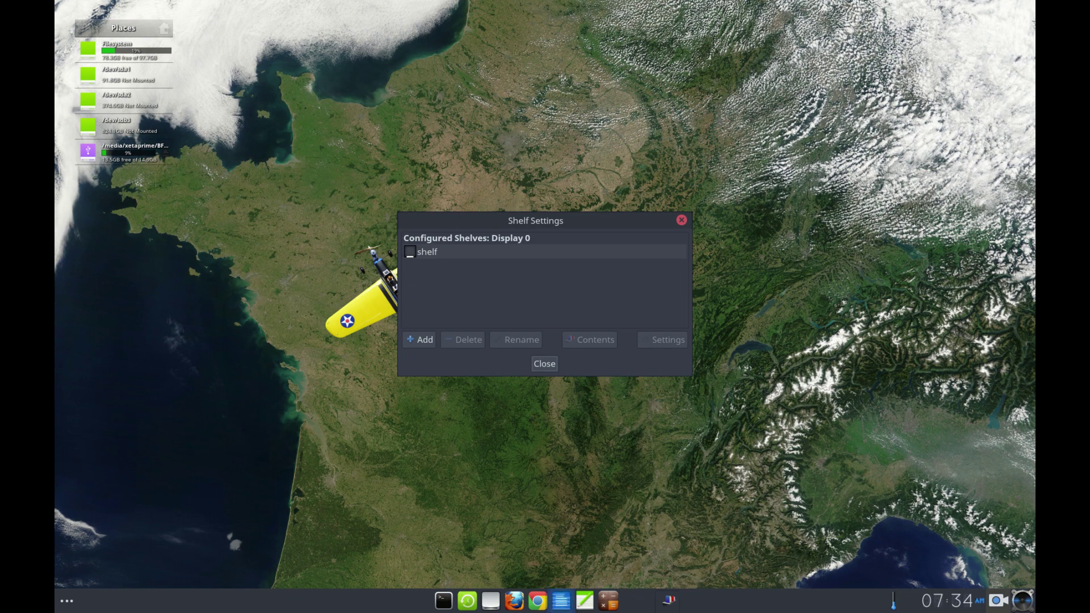
Reopen the shelf settings, add a new shelf named Shelf #1, and close its contents list without adding gadgets
left_click(545, 364)
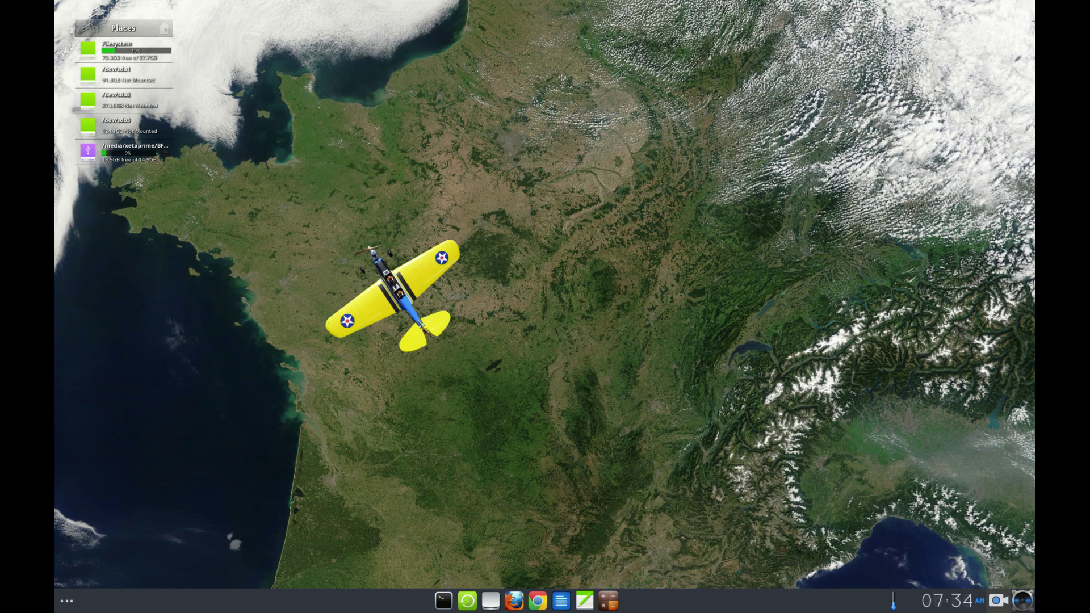
left_click(234, 339)
mouse_move(265, 465)
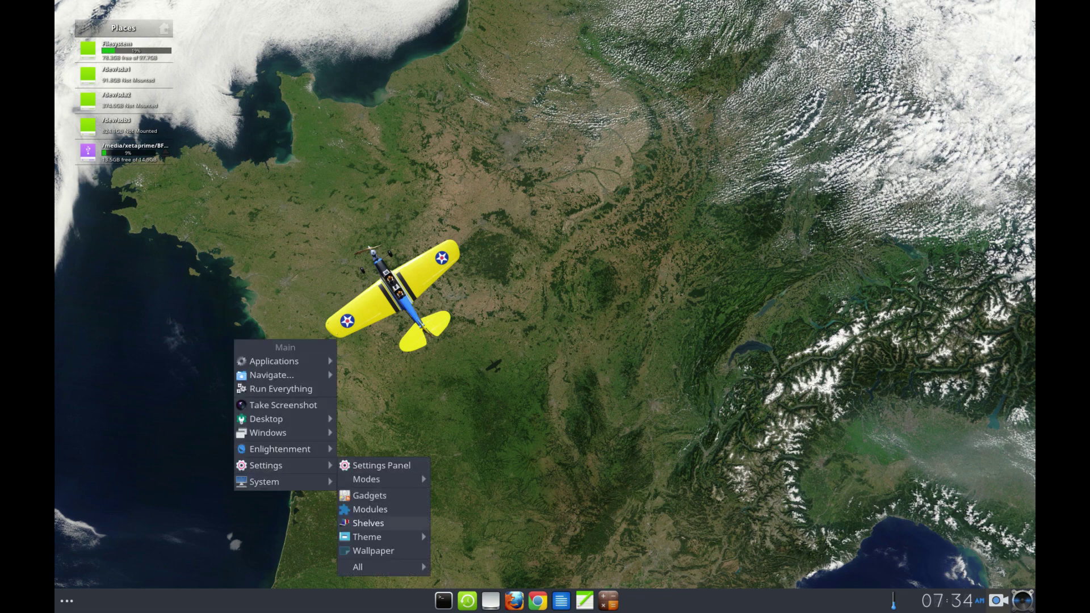
left_click(369, 523)
left_click(419, 340)
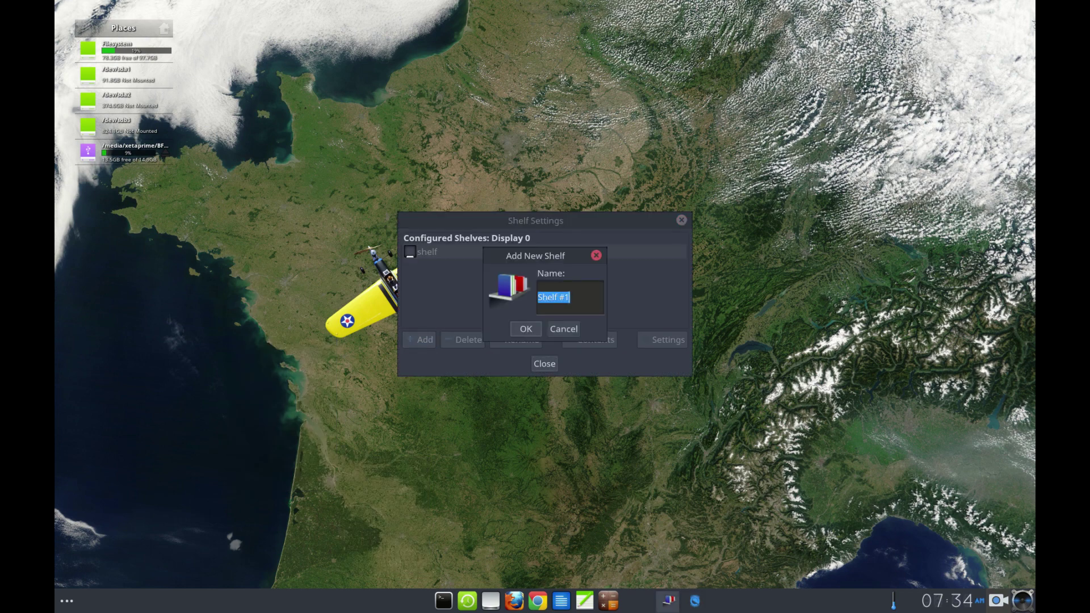
key("Return")
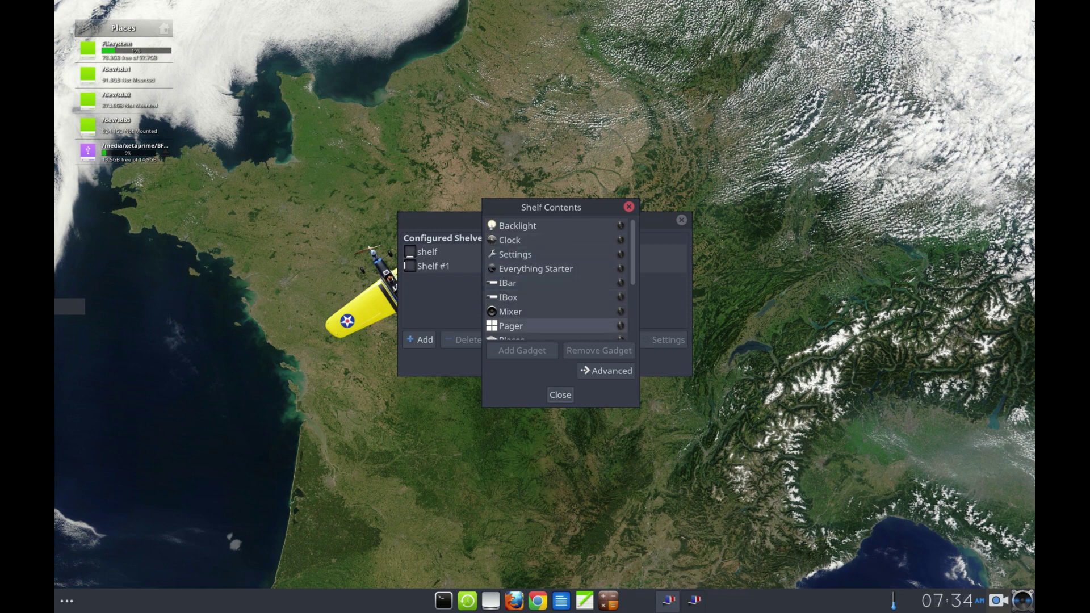
left_click(560, 394)
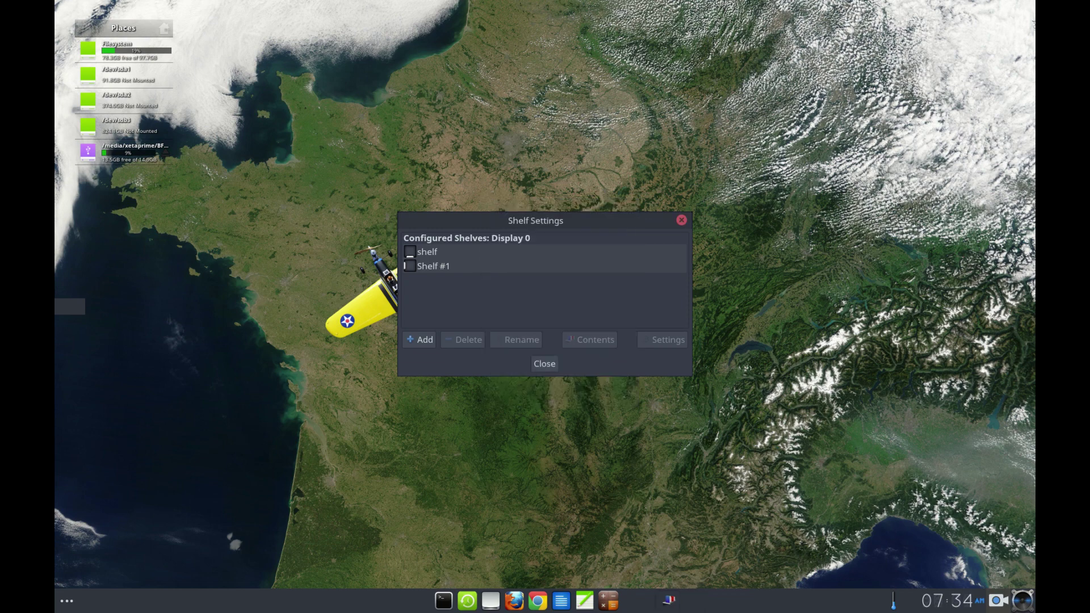
Delete Shelf #1 from the configured shelves and close the shelf settings
left_click(433, 266)
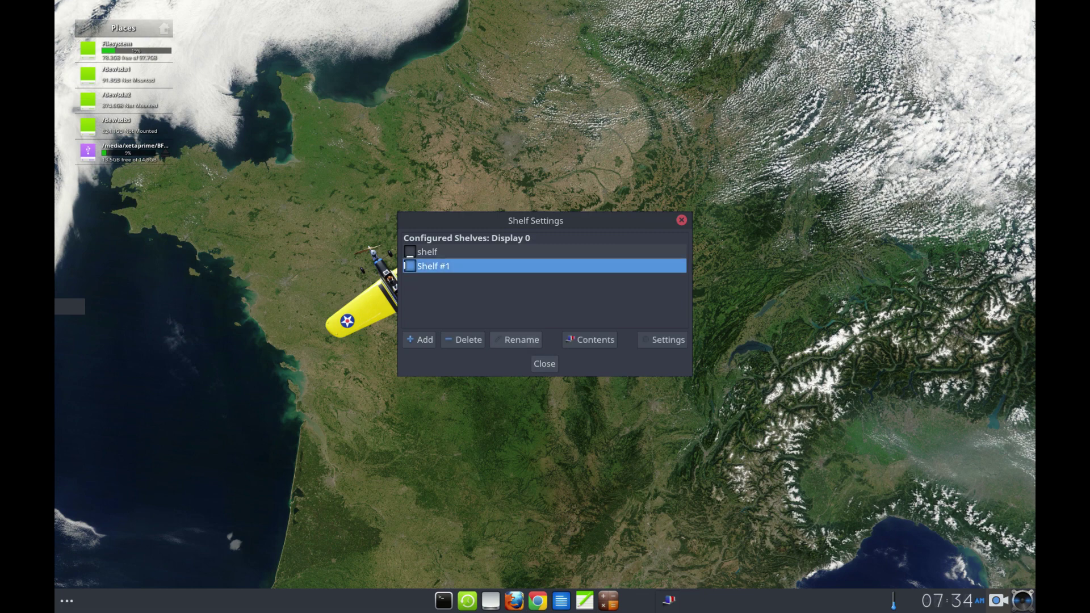
left_click(462, 339)
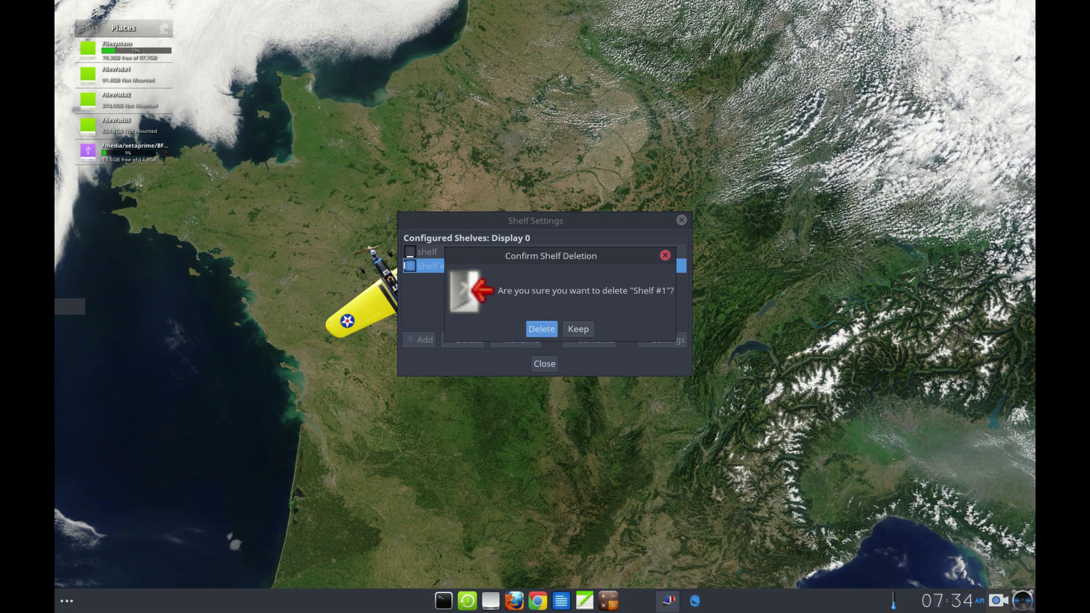
left_click(541, 328)
left_click(544, 363)
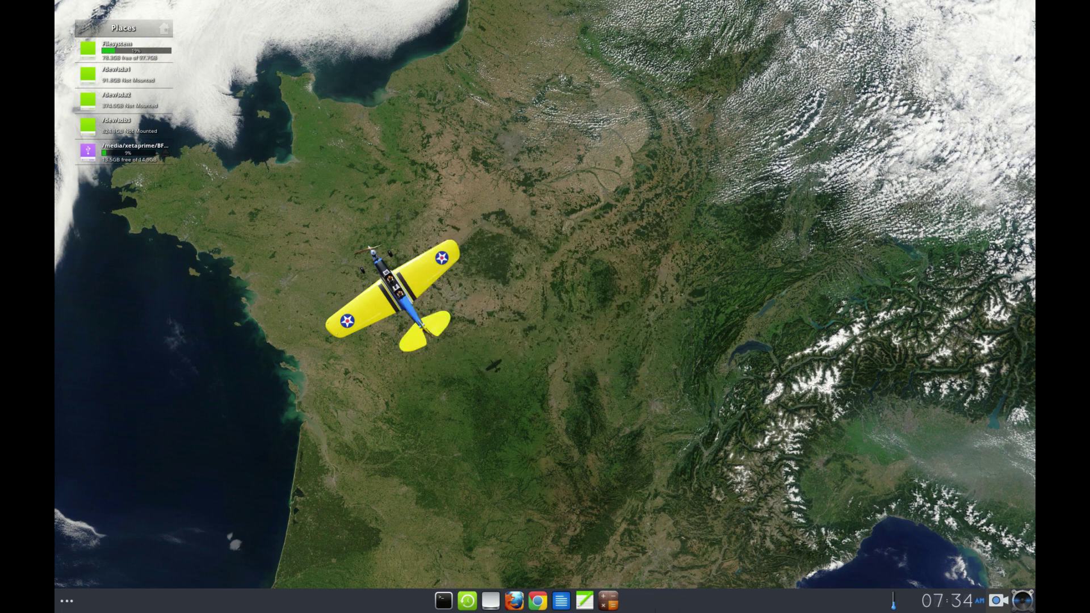
left_click(222, 320)
mouse_move(253, 445)
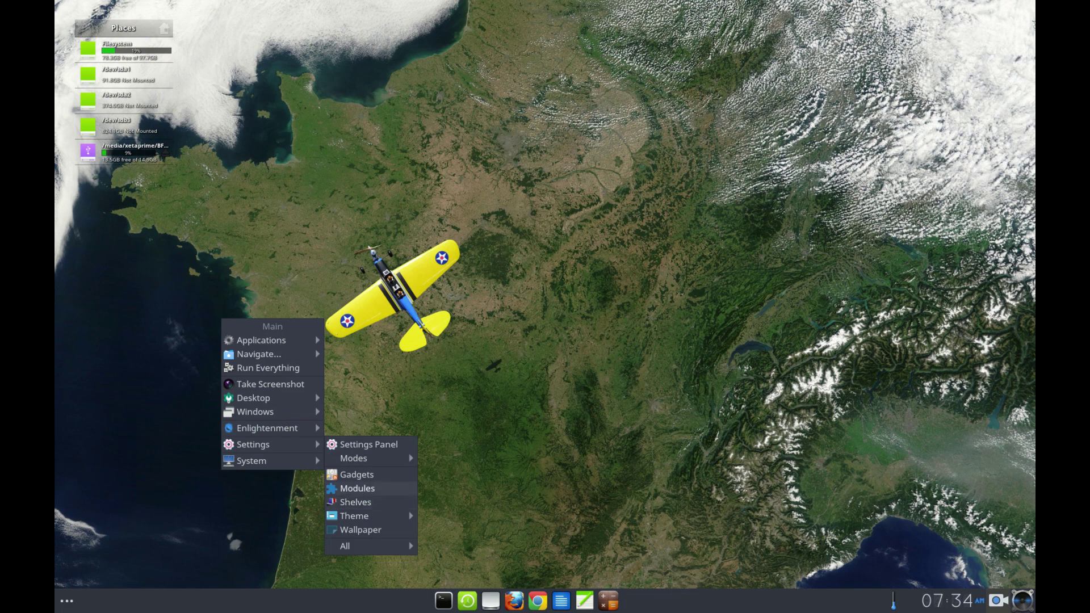
key("Escape")
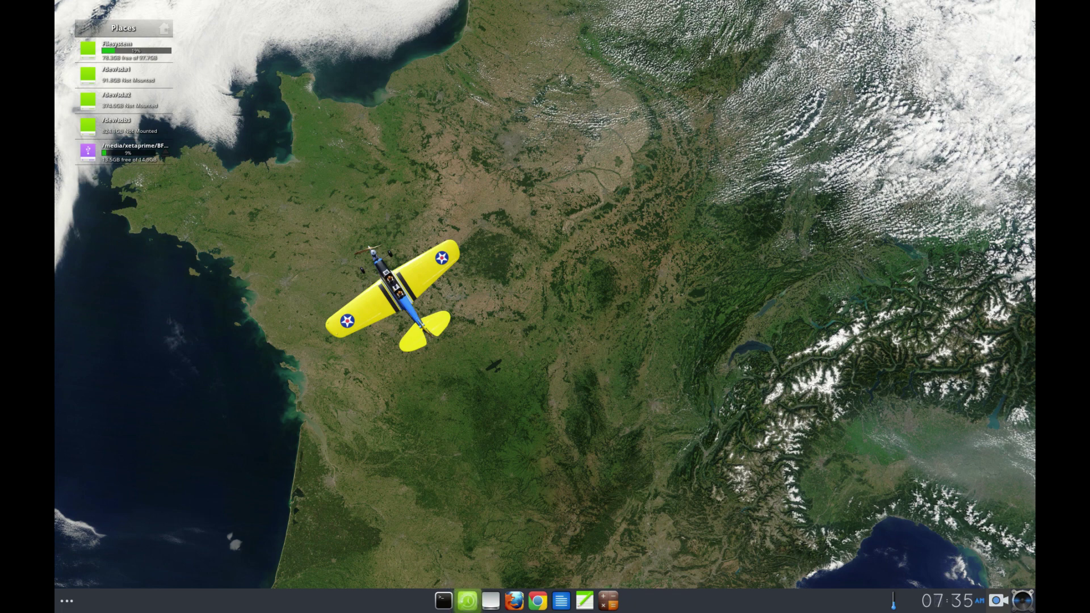
Change the Synaptic launcher's icon to Chrome.png from the icons folder in Home, apply it, and close the entry editor
right_click(468, 600)
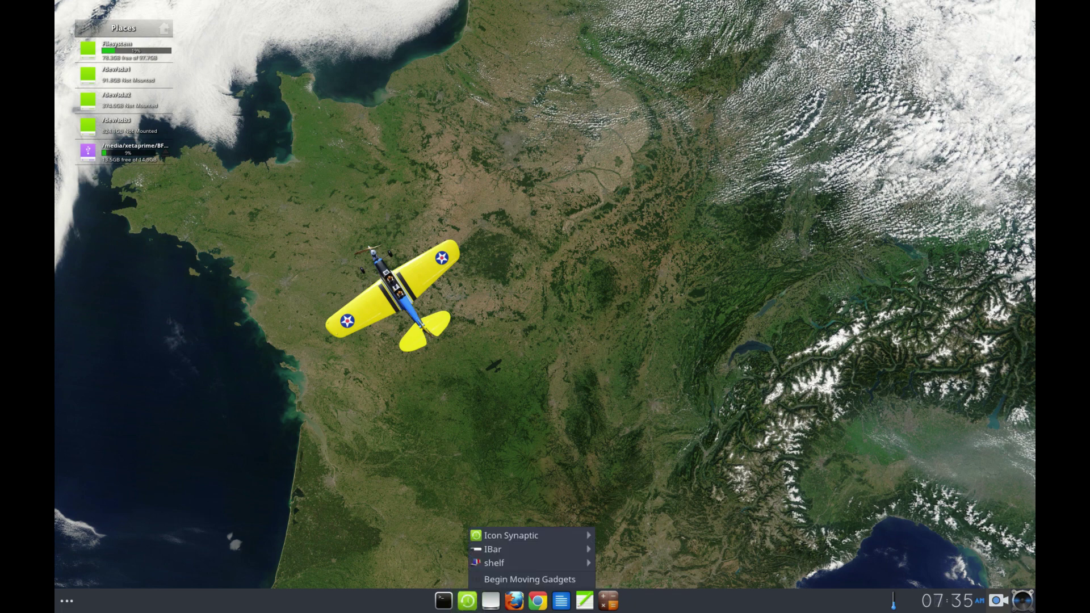
mouse_move(511, 535)
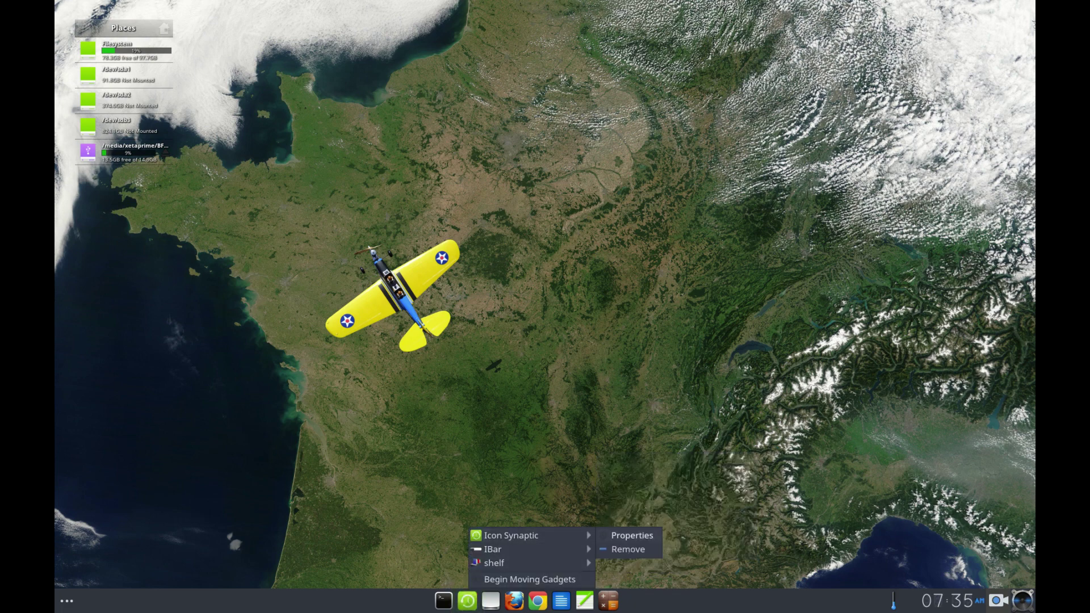
left_click(632, 535)
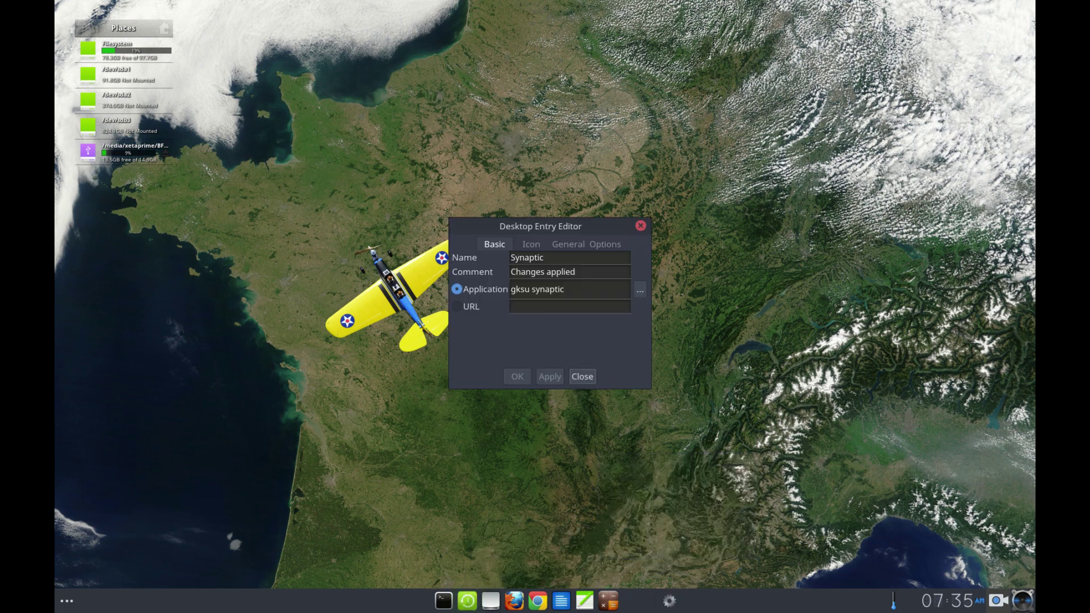
left_click(531, 244)
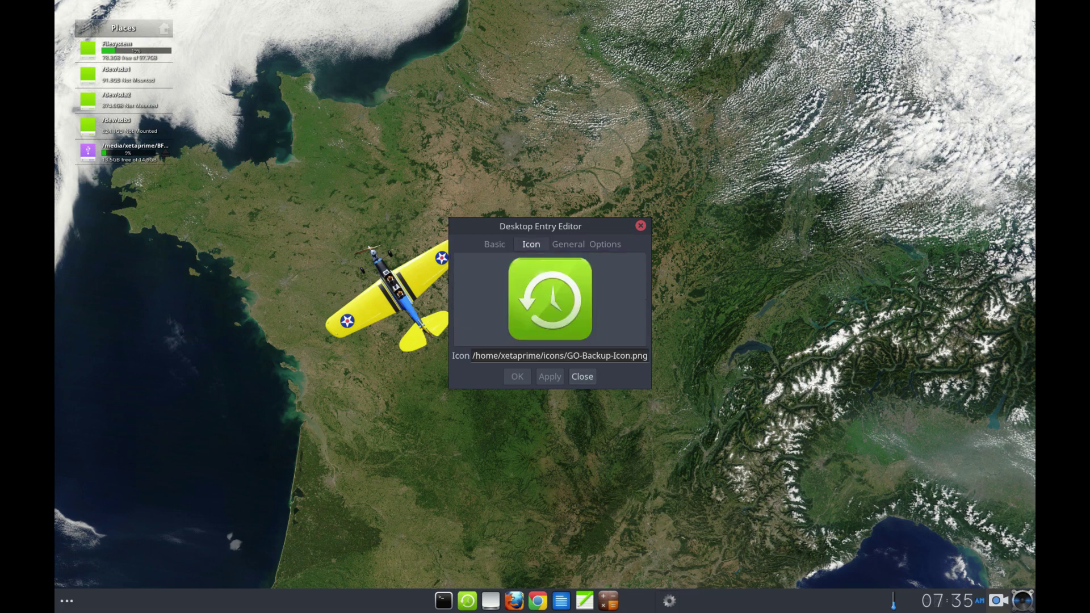
left_click(550, 299)
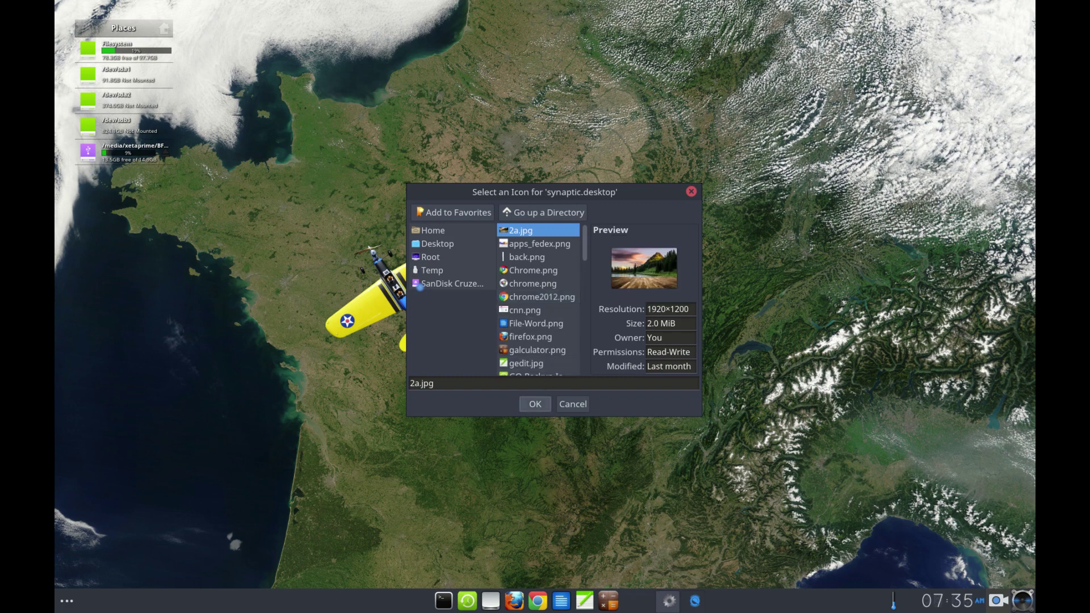
left_click(433, 230)
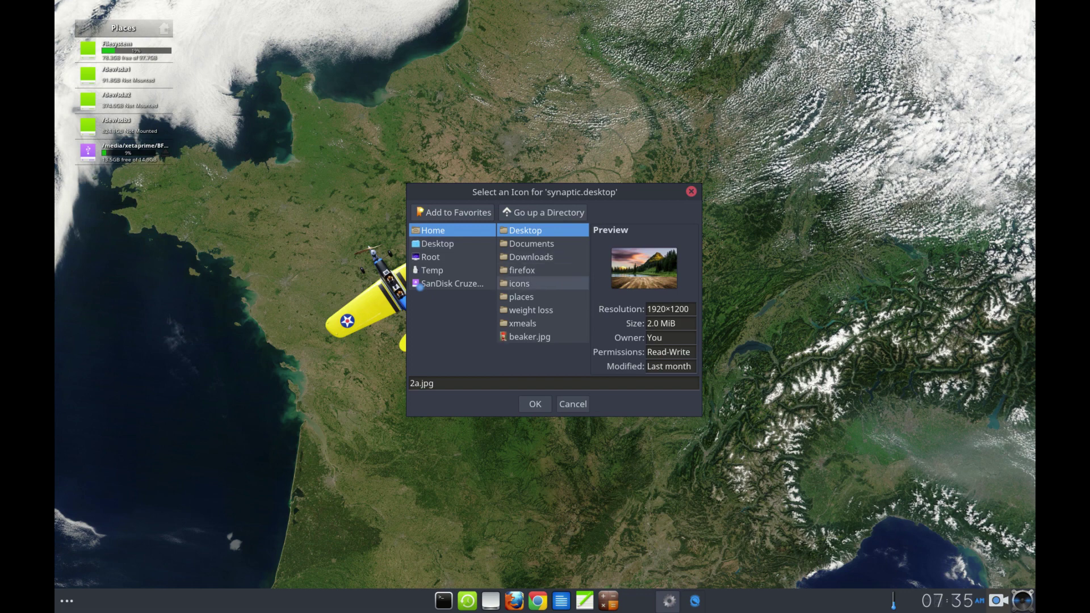
left_click(519, 284)
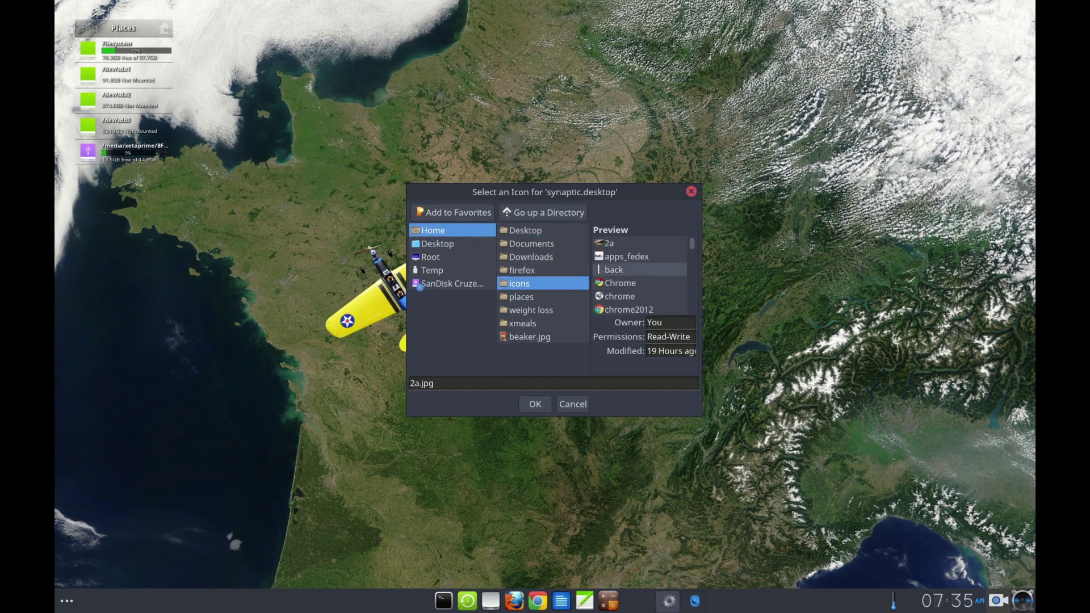
left_click(620, 282)
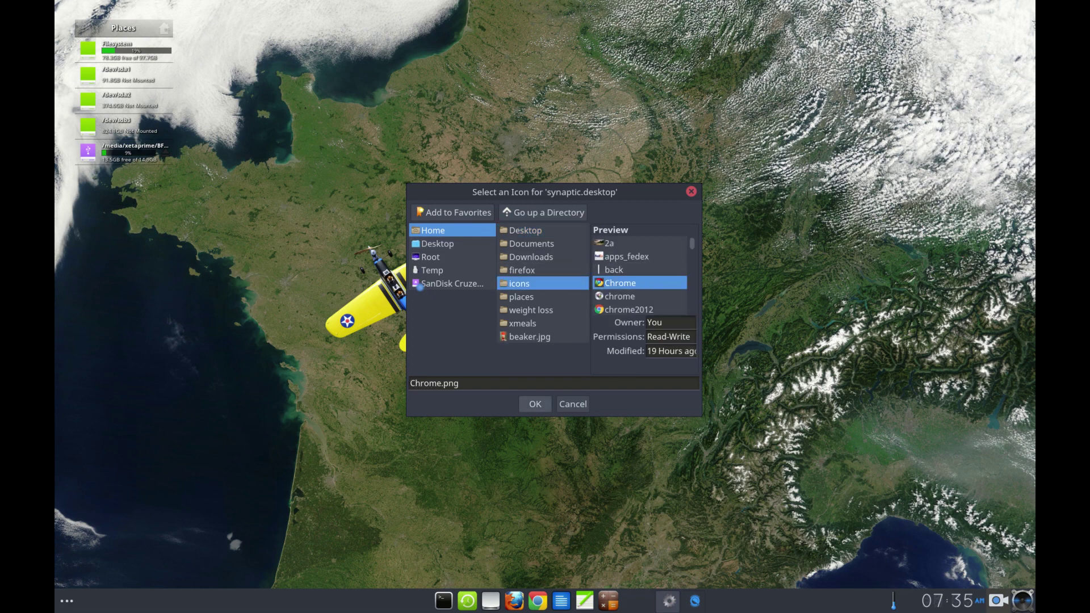
left_click(535, 403)
left_click(550, 376)
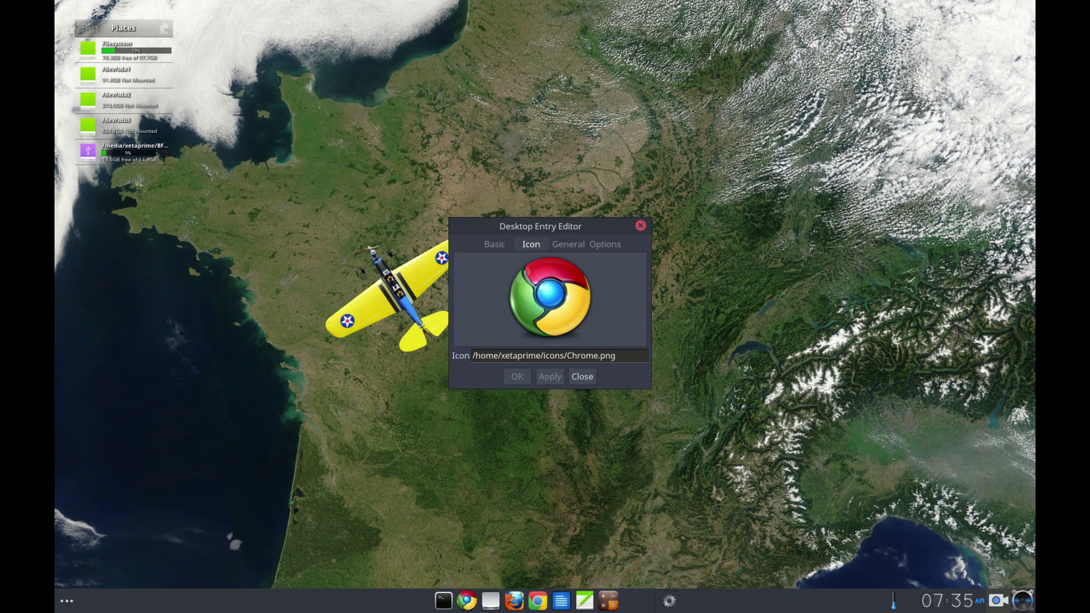
left_click(582, 377)
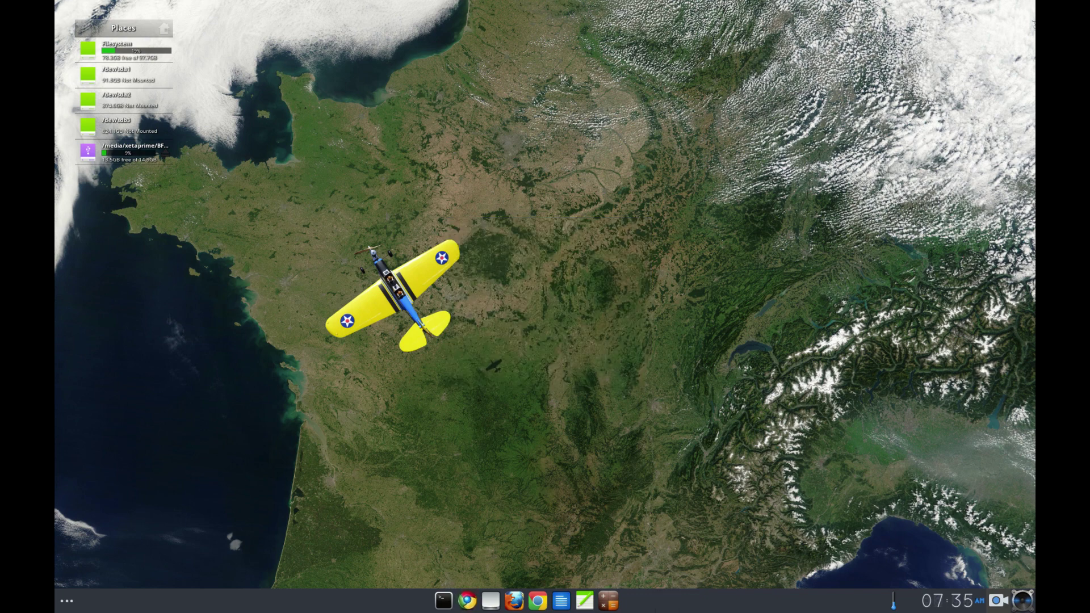
Set the Synaptic launcher's icon back to GO-Backup-Icon.png from the icons folder in Home, apply it, and close the entry editor
right_click(469, 600)
mouse_move(533, 535)
left_click(632, 536)
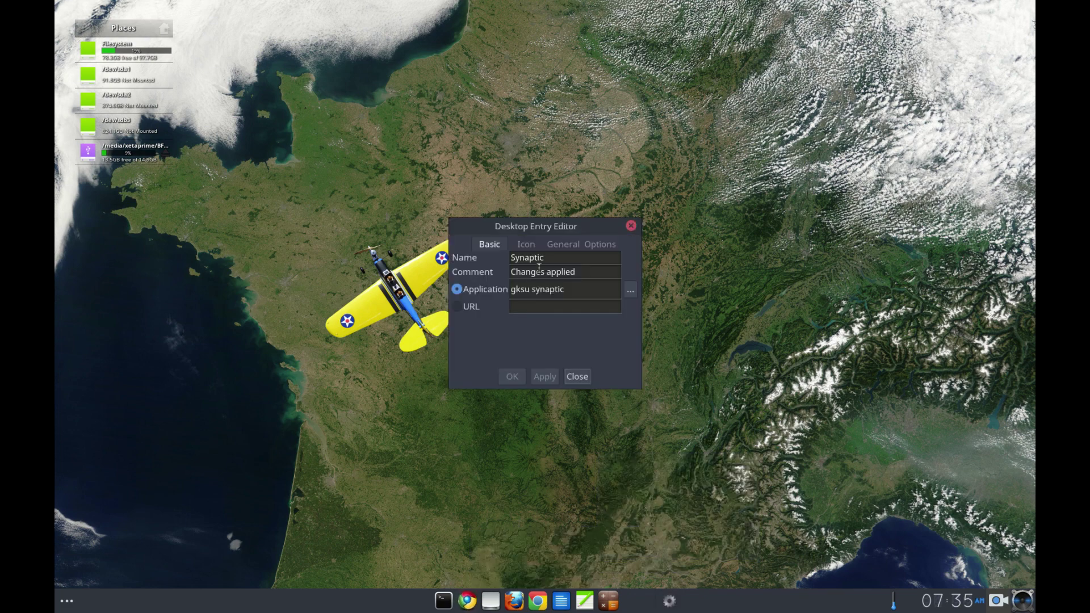
left_click(525, 244)
left_click(545, 296)
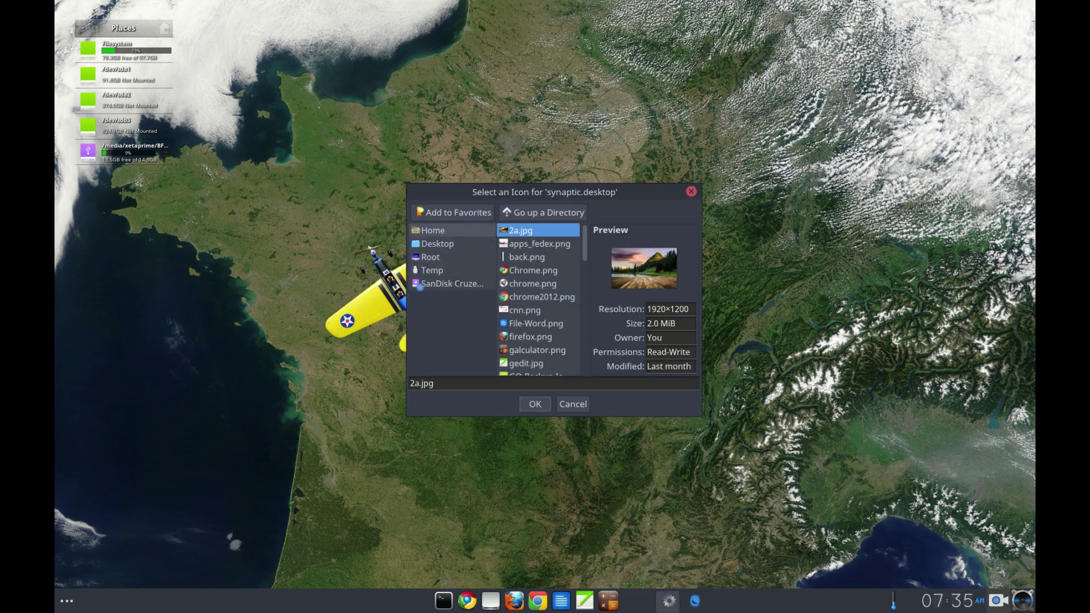
left_click(433, 230)
left_click(519, 283)
scroll(640, 276, "down", 5)
scroll(640, 275, "down", 1)
left_click(636, 279)
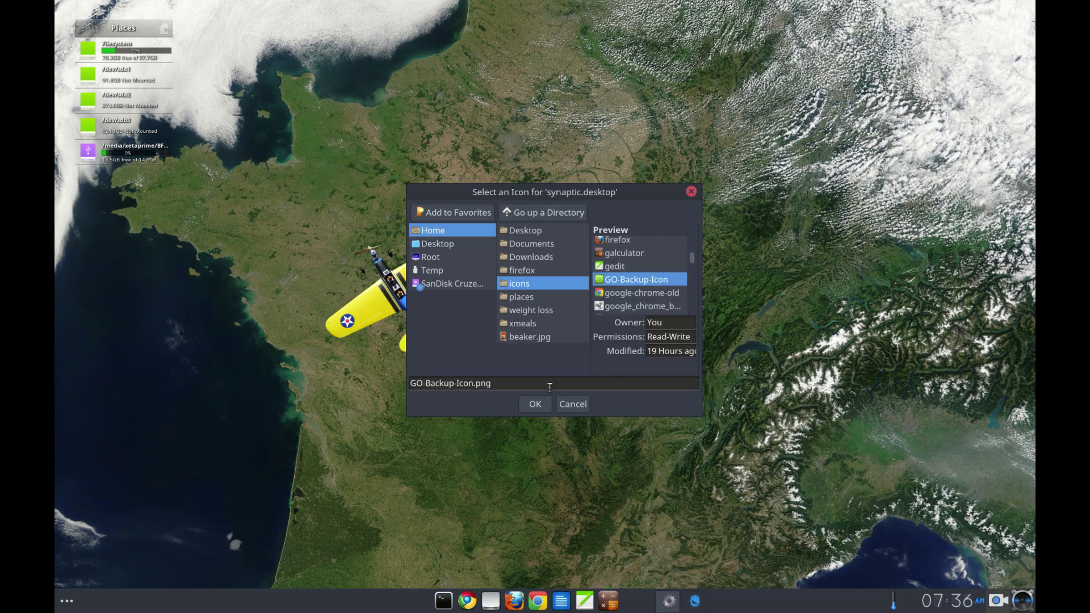
left_click(535, 404)
left_click(545, 376)
left_click(577, 377)
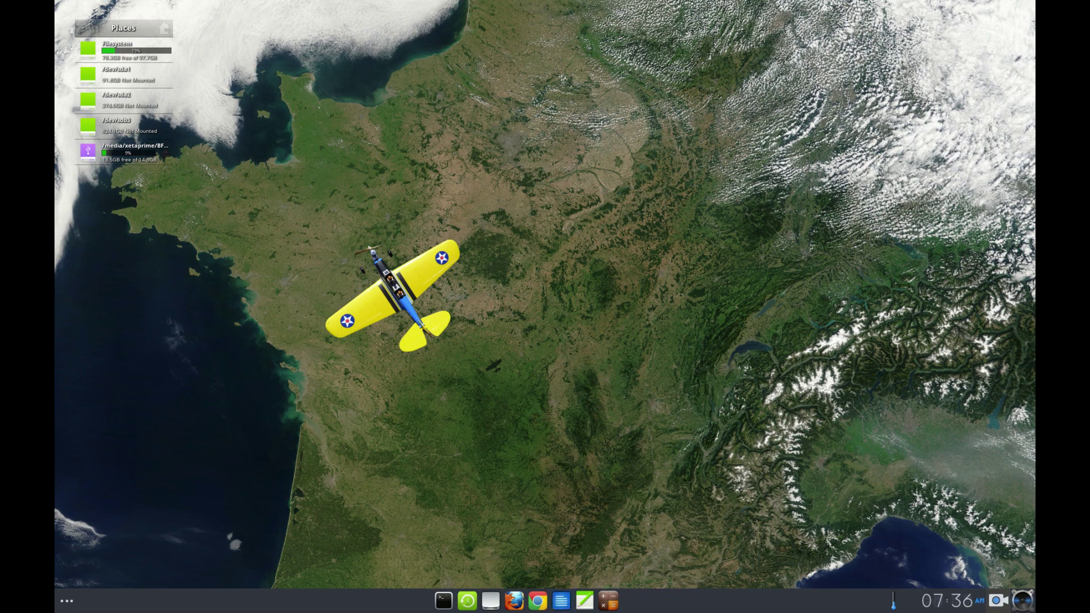
left_click(280, 387)
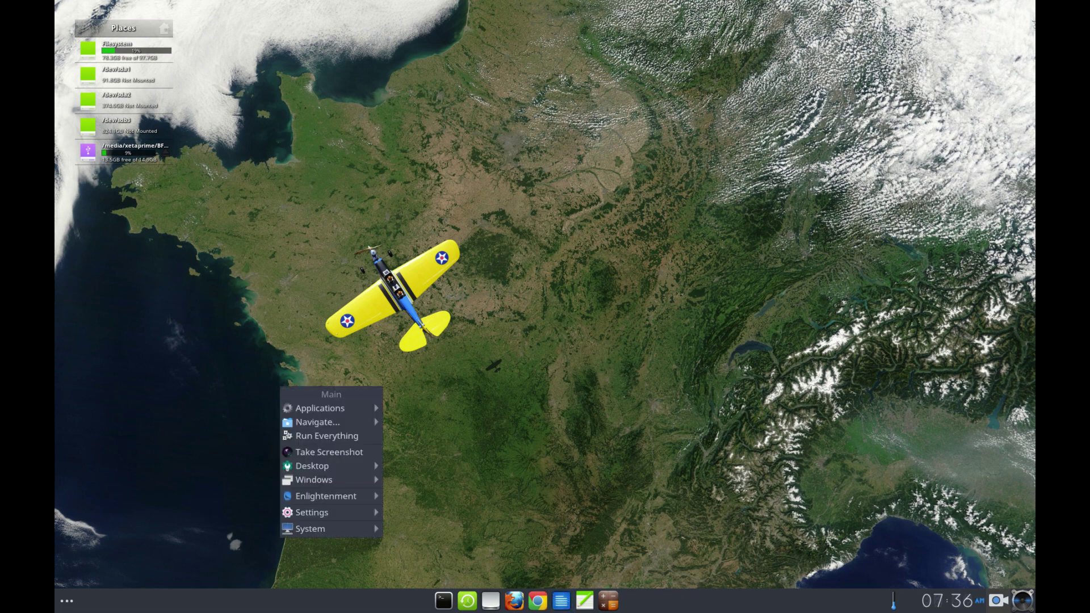
left_click(250, 364)
left_click(251, 364)
key("Escape")
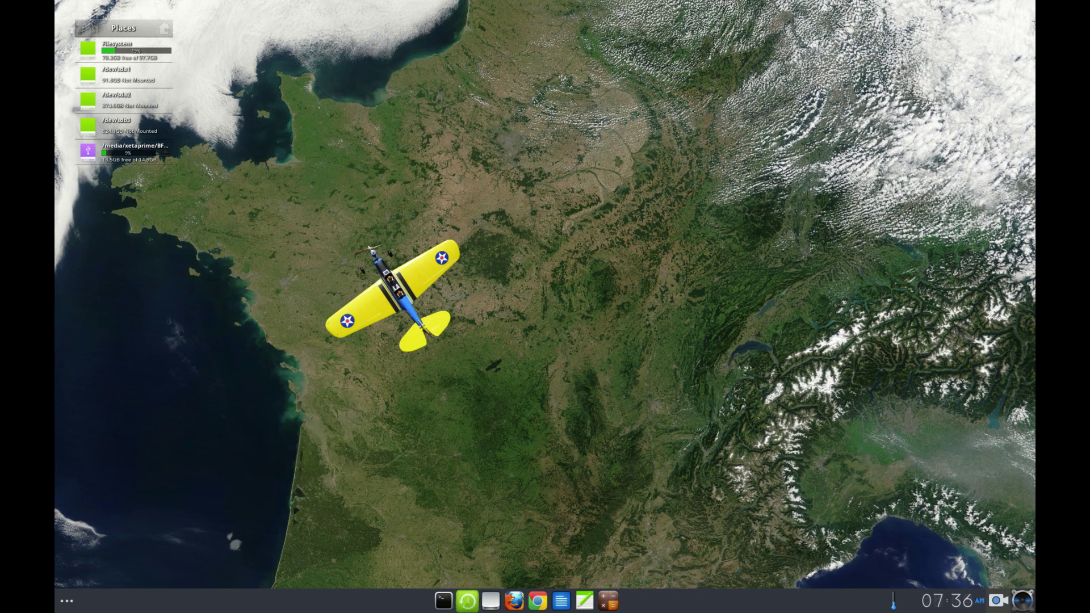
Open the main settings panel, enlarge its window downward to show more entries, and move it slightly up and left on the desktop
left_click(379, 395)
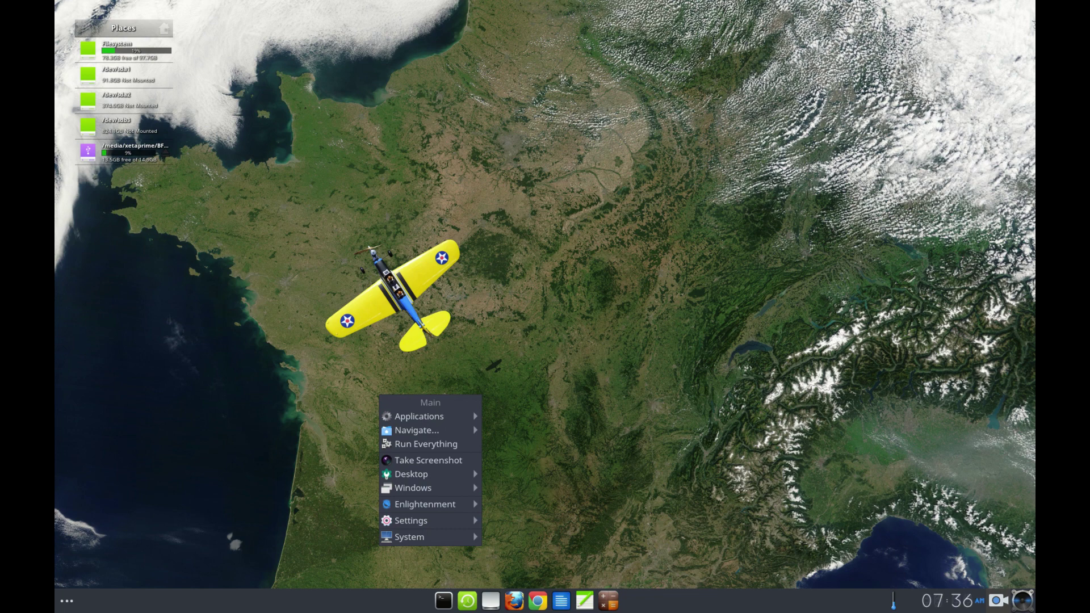
mouse_move(420, 520)
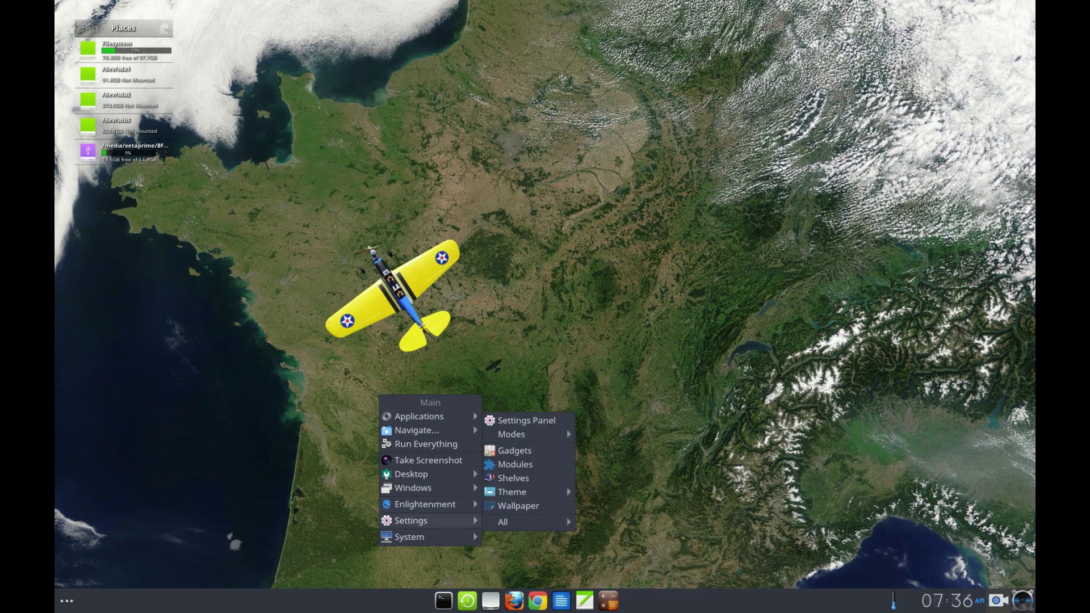
left_click(526, 420)
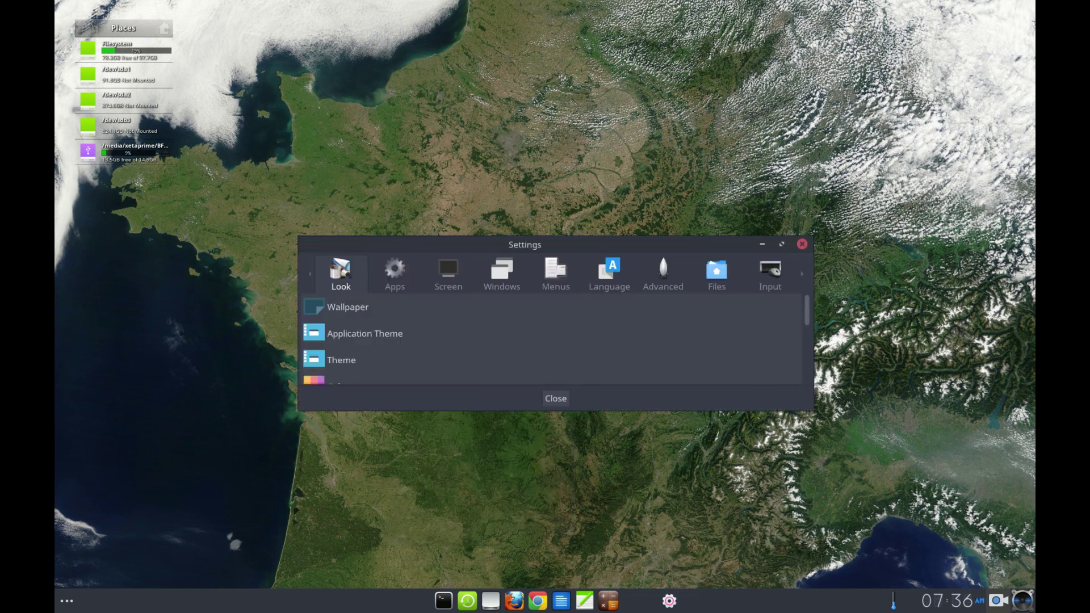
left_click_drag(447, 237, 448, 245)
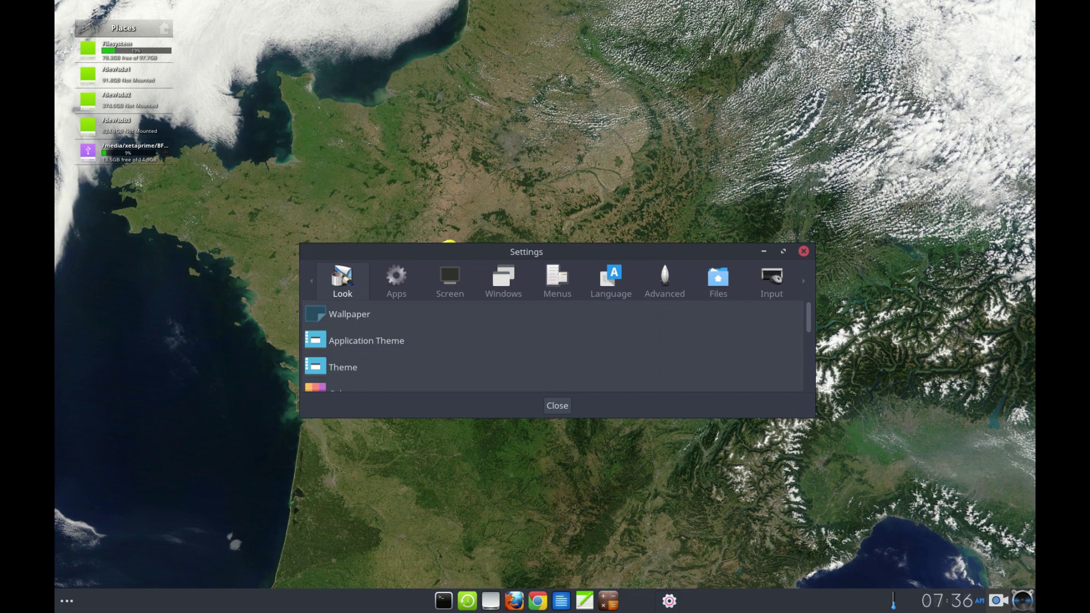
left_click_drag(593, 419, 605, 478)
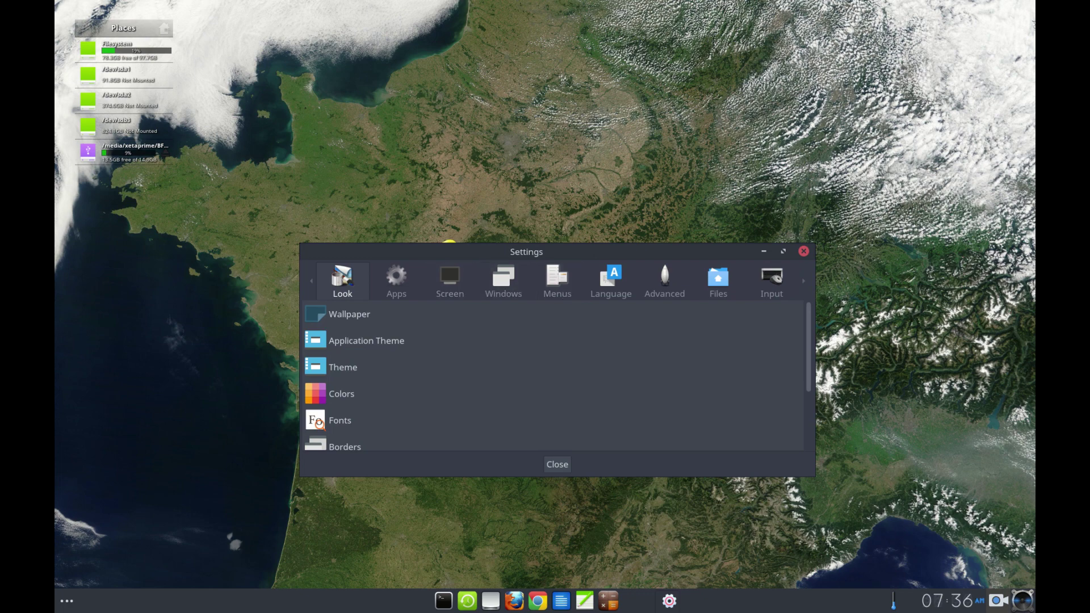
left_click_drag(518, 254, 492, 222)
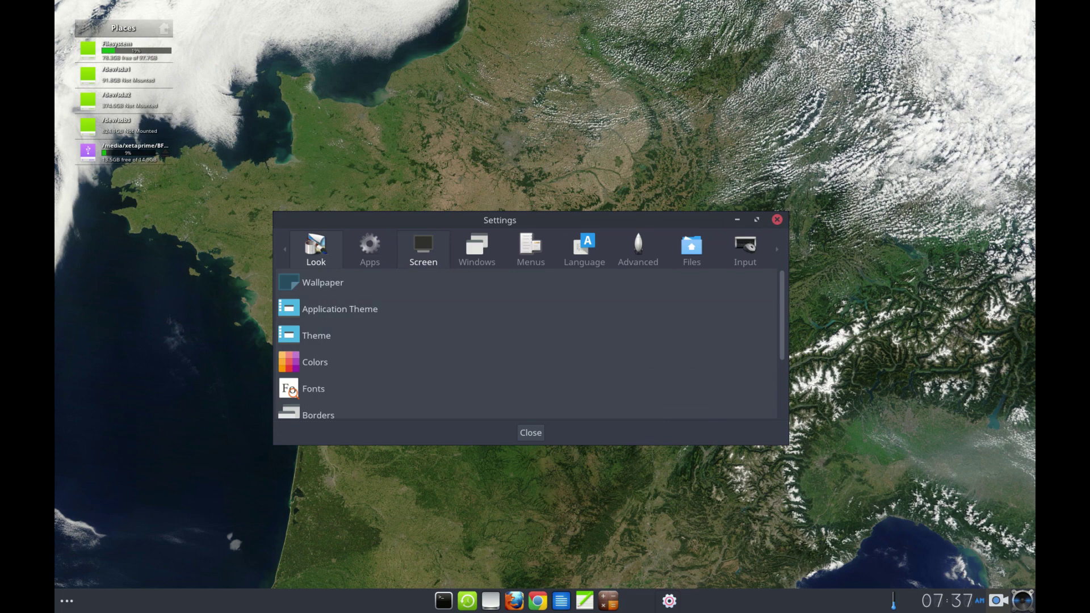
Open the screen blanking settings, turn Enable screen blanking on and off again, and close them without applying anything
left_click(423, 249)
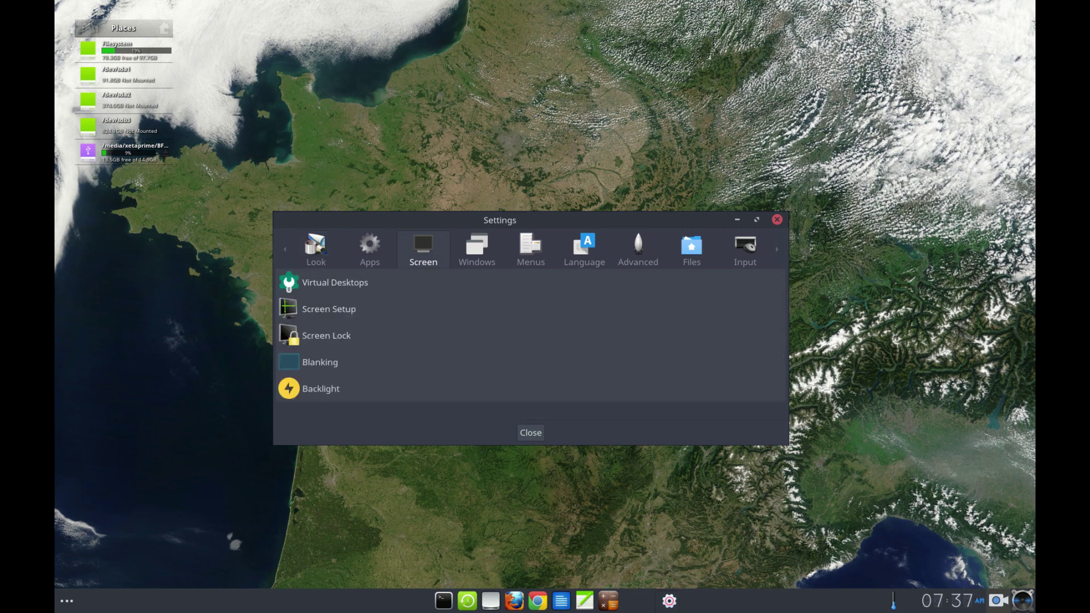
left_click(319, 362)
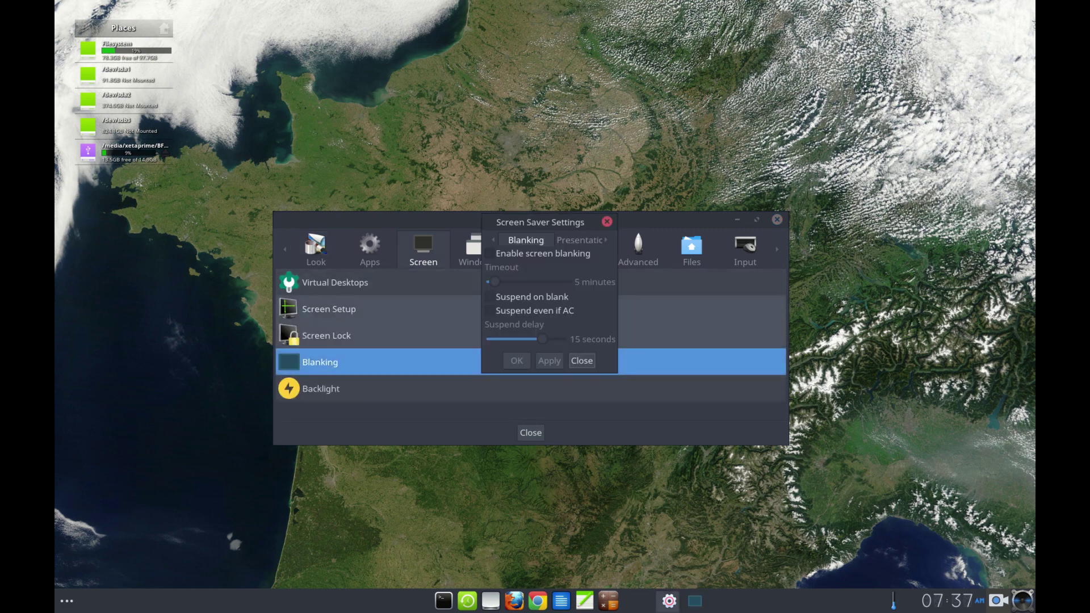
left_click(489, 253)
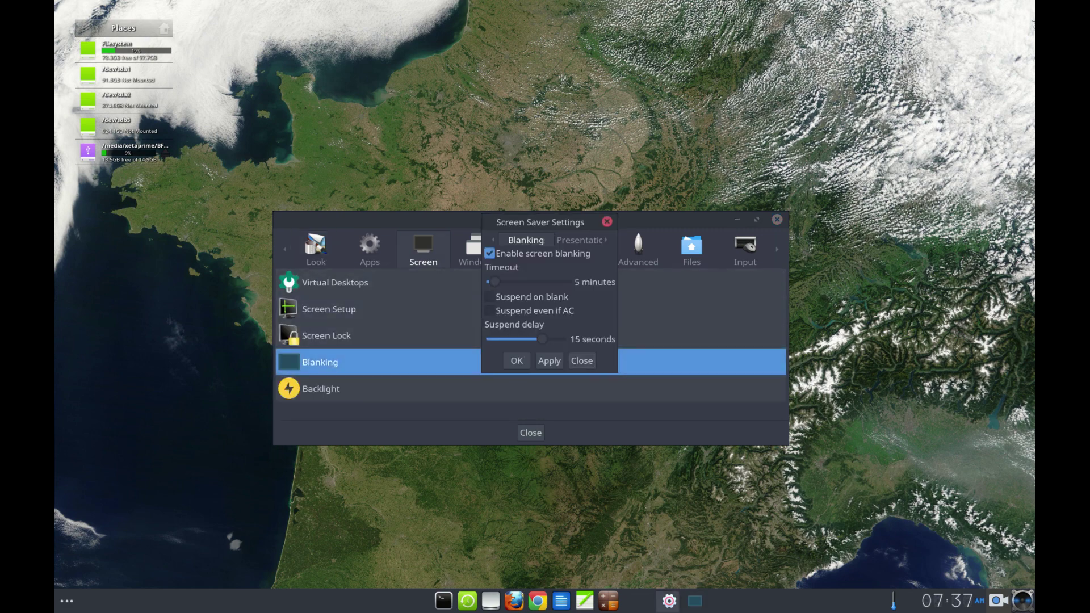
key("space")
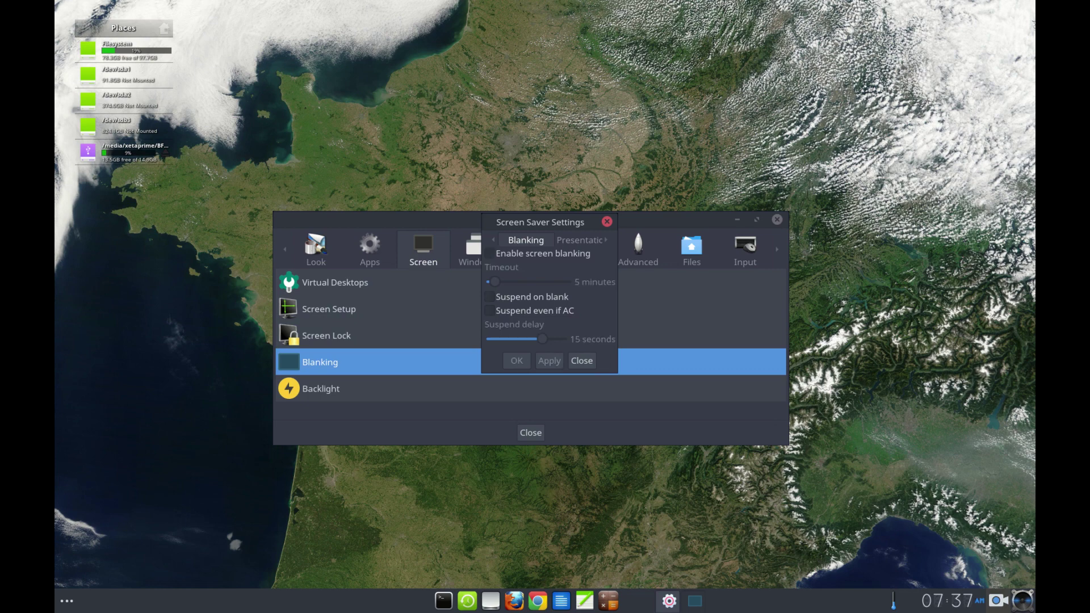
left_click(581, 361)
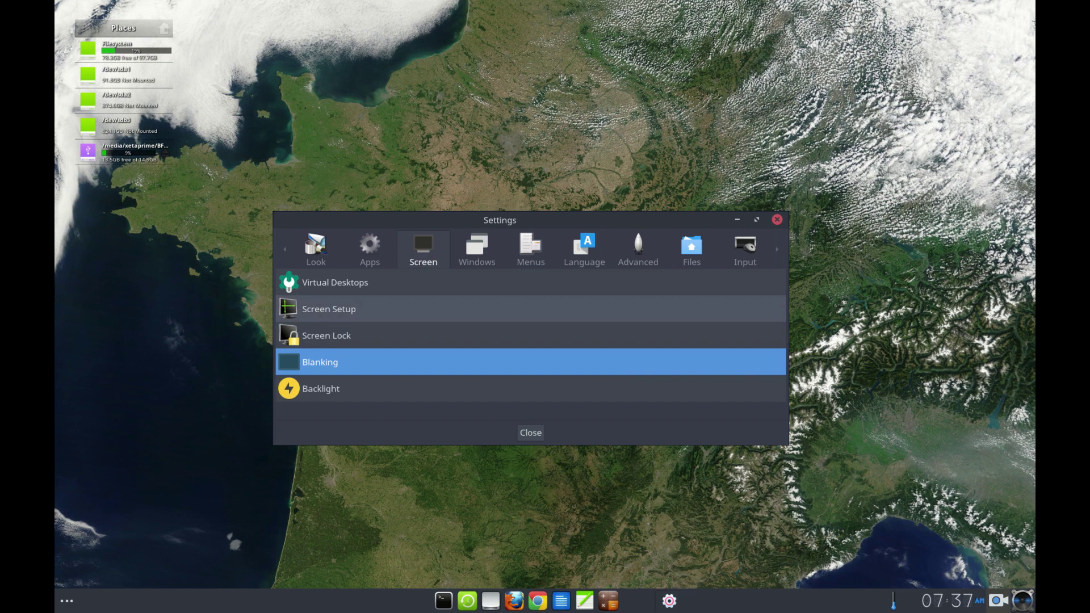
Show the Apps settings category, view the favorites menu on the desktop, and dismiss that menu
left_click(369, 250)
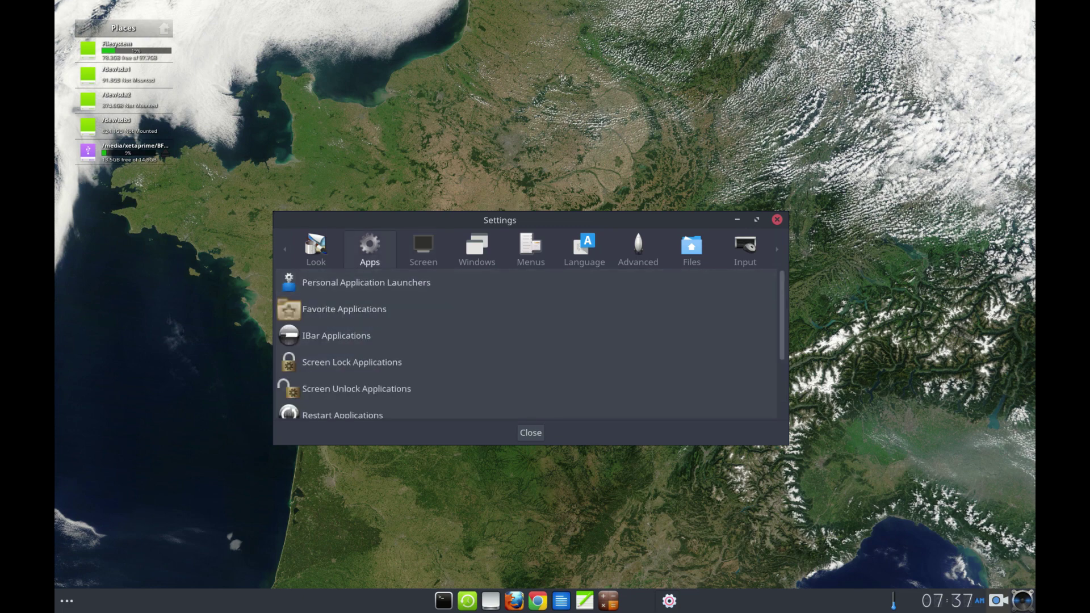
right_click(129, 299)
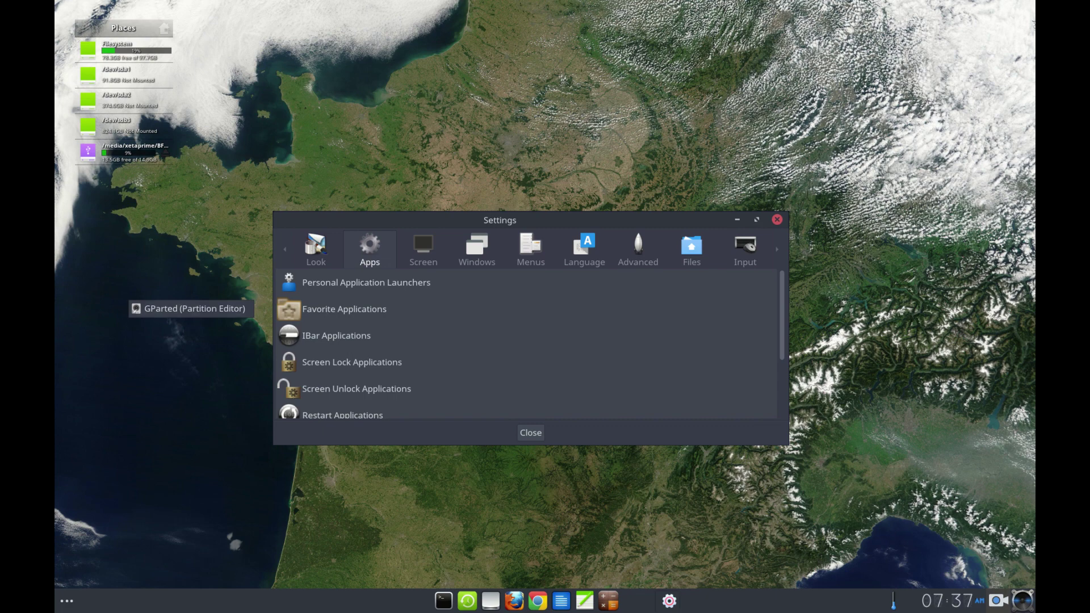
left_click(344, 309)
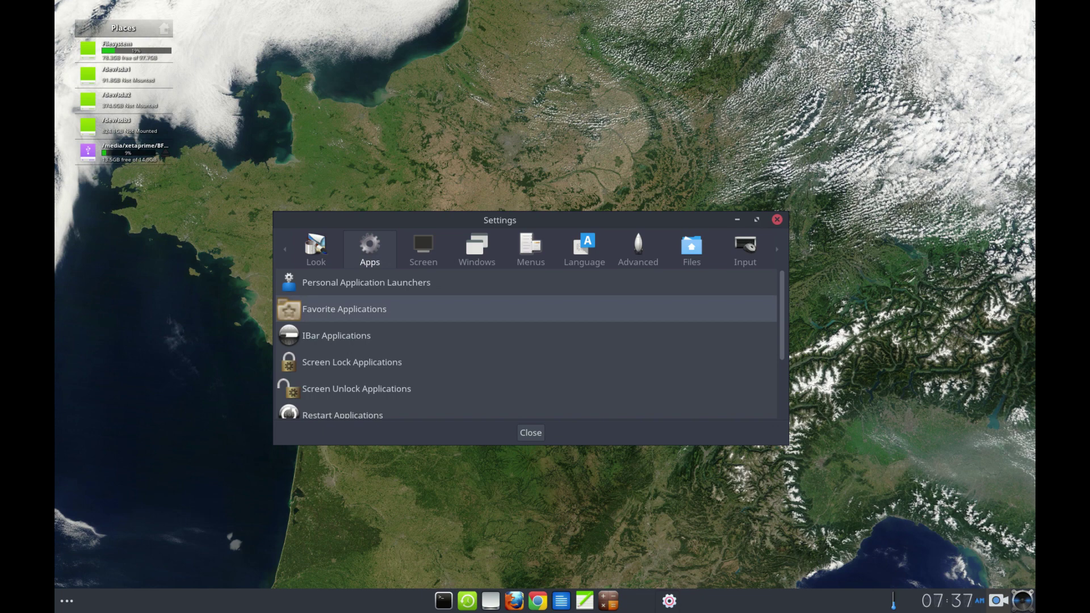
Add Firewall Configuration to the Favorite Applications list and close the list
left_click(344, 308)
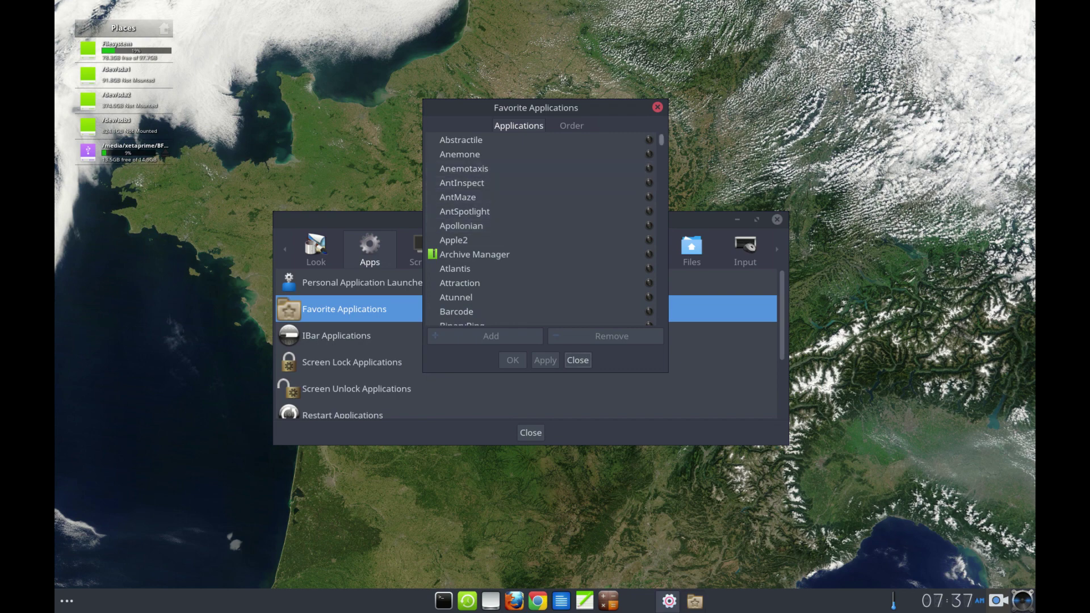
left_click_drag(661, 139, 661, 193)
scroll(540, 228, "down", 4)
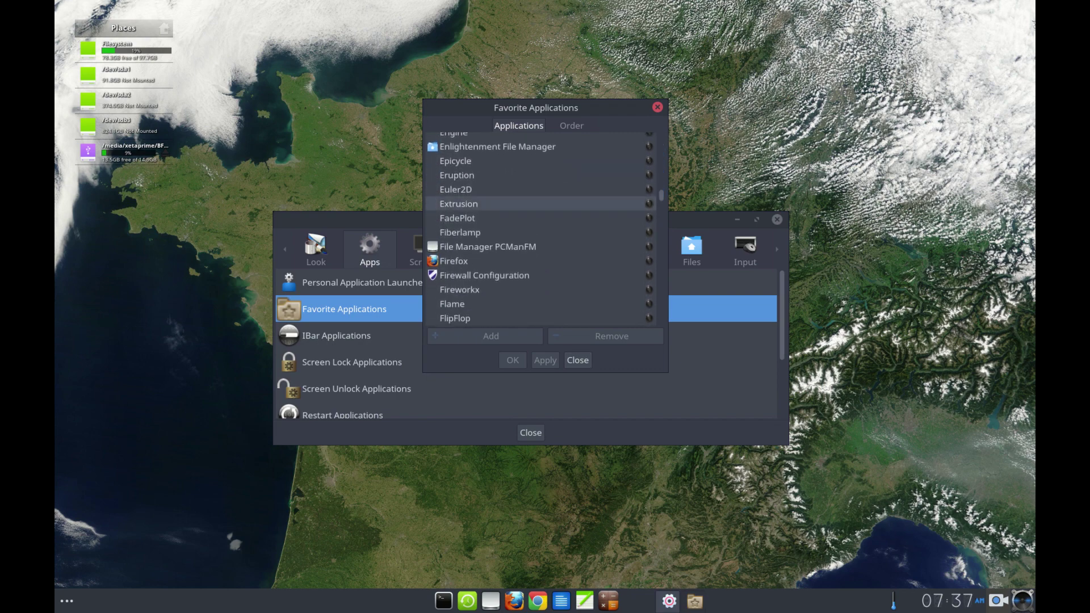
left_click(484, 275)
left_click(485, 336)
left_click(491, 336)
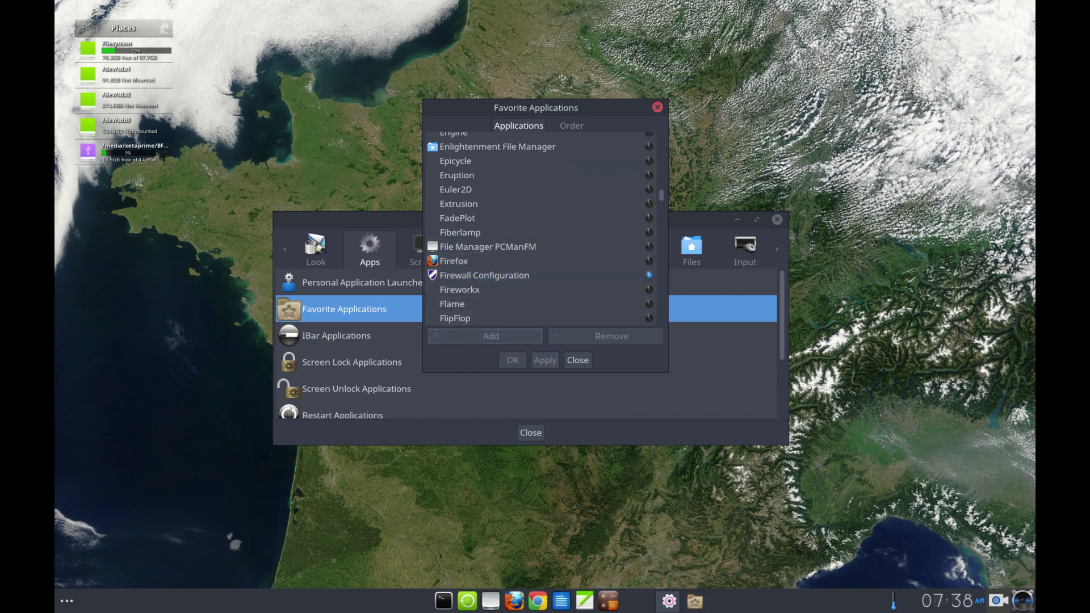
left_click(577, 360)
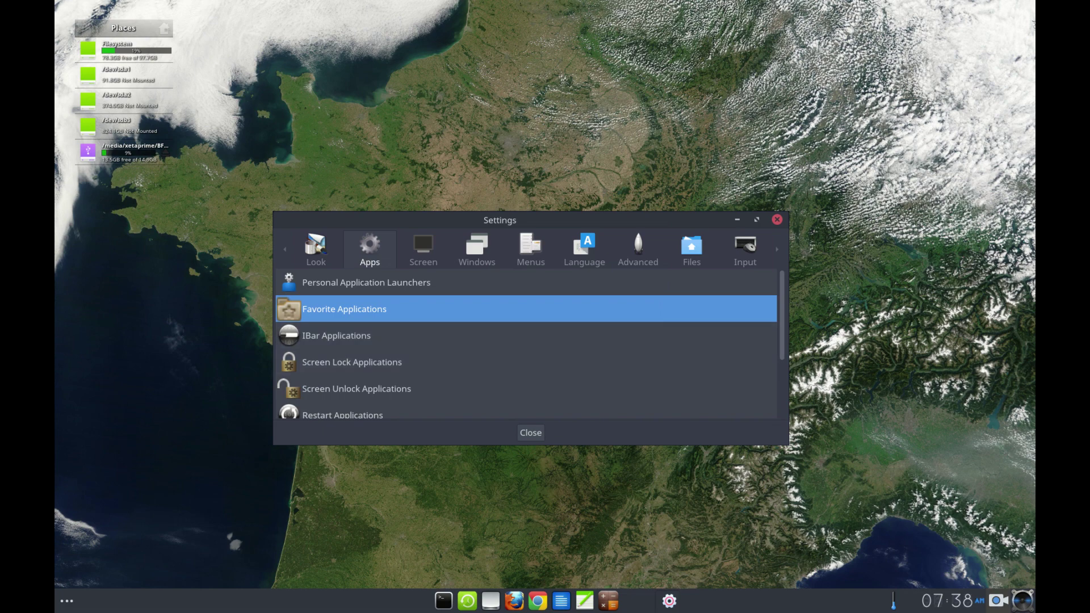
Check the desktop favorites menu, dismiss it, and restart Enlightenment
right_click(76, 301)
left_click(80, 336)
left_click(79, 336)
mouse_move(125, 444)
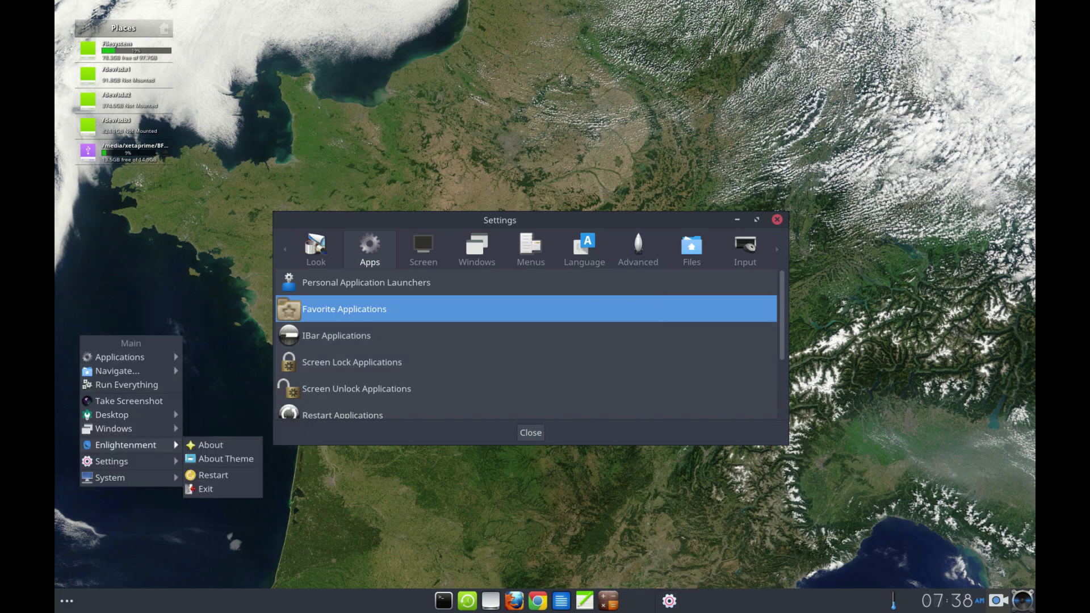
left_click(213, 475)
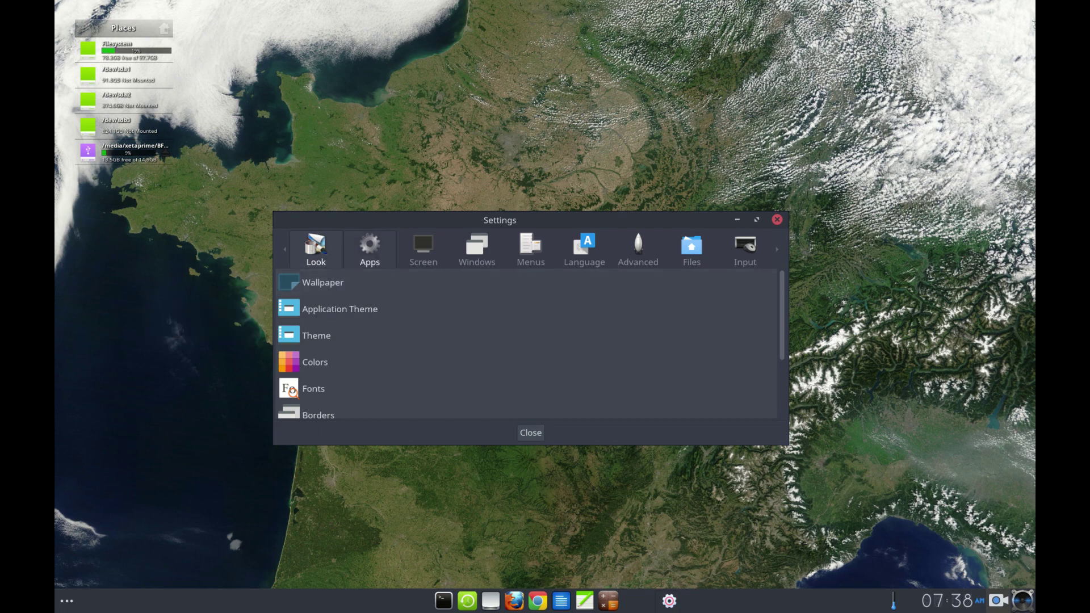
Open a blank new entry from Personal Application Launchers, look at its name and application fields, and close both dialogs without saving
left_click(369, 249)
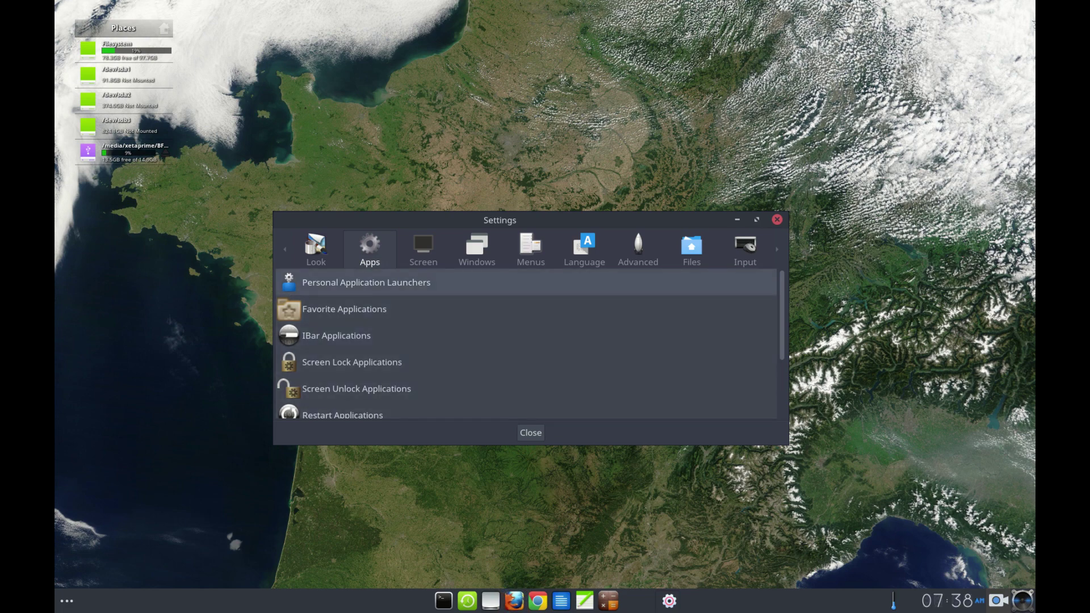
left_click(366, 282)
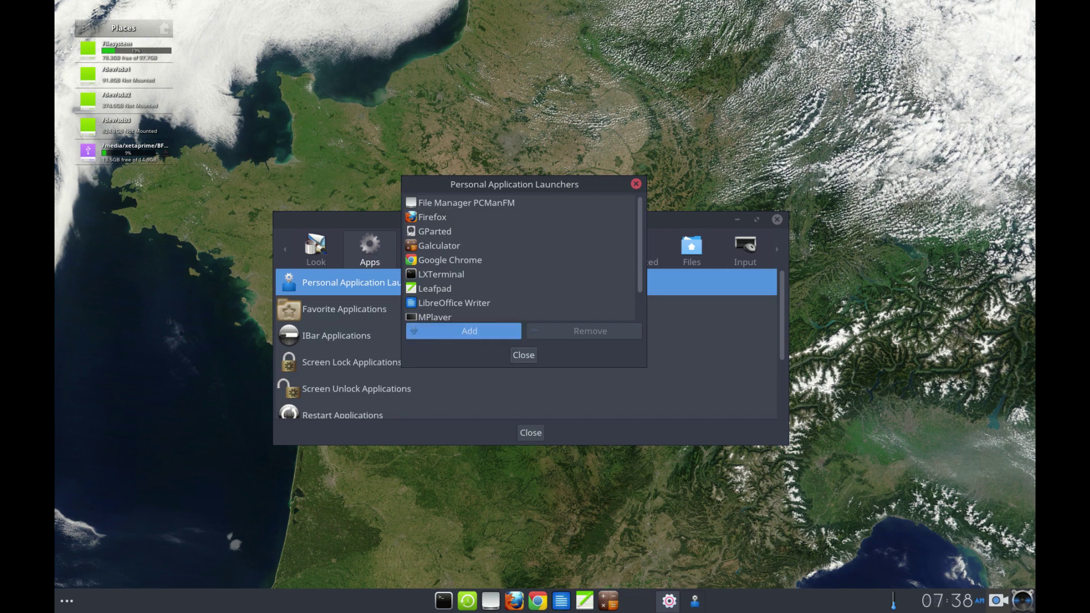
left_click(469, 331)
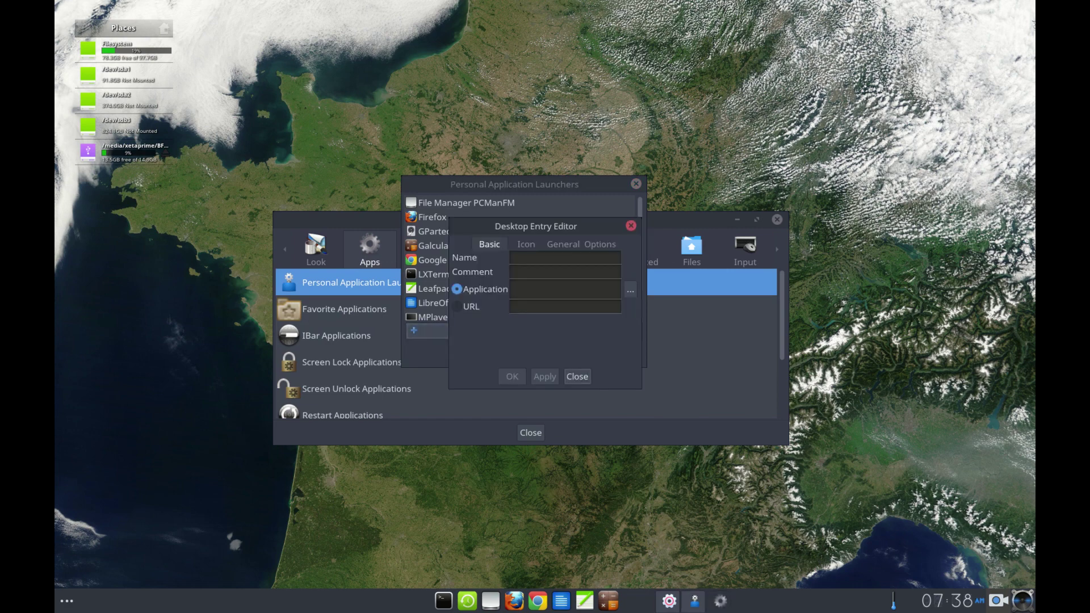
left_click(528, 259)
left_click(524, 289)
left_click(577, 376)
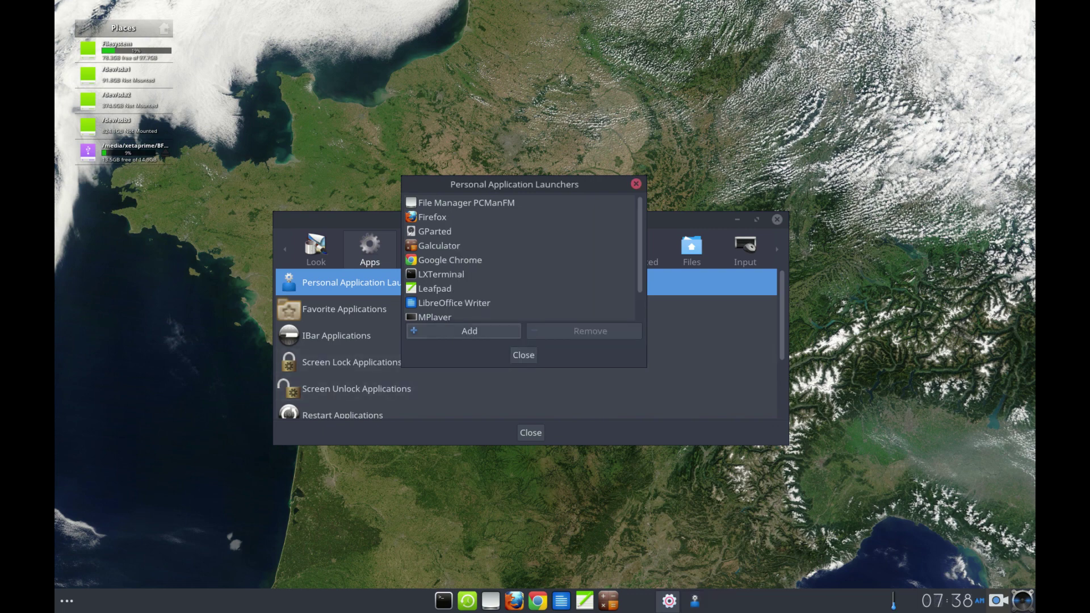
left_click(523, 355)
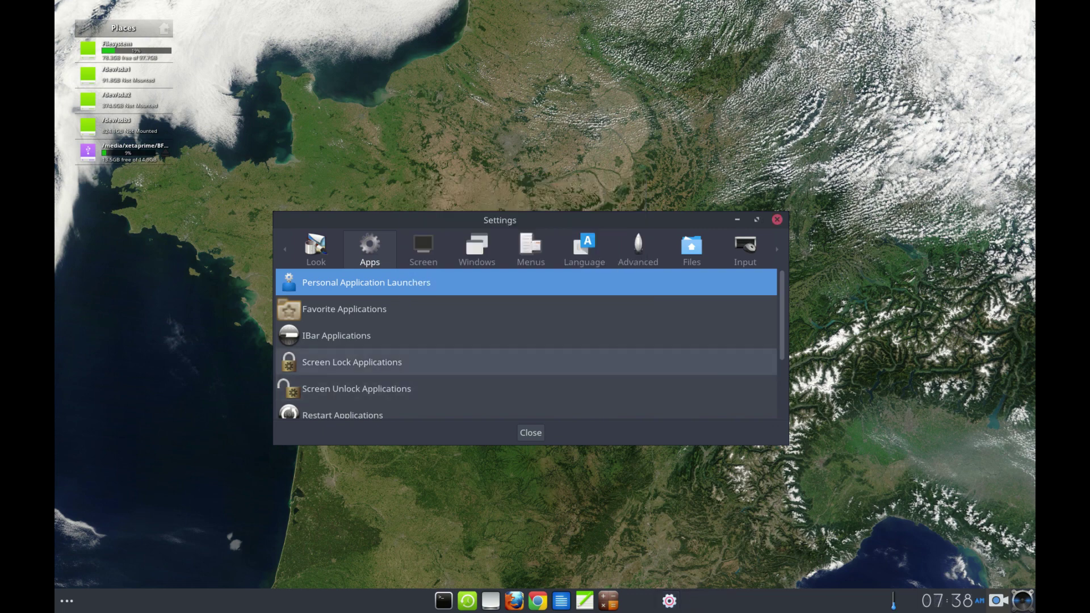
View the IBar application list through the Firefox launcher's IBar options and close it without changes
right_click(514, 600)
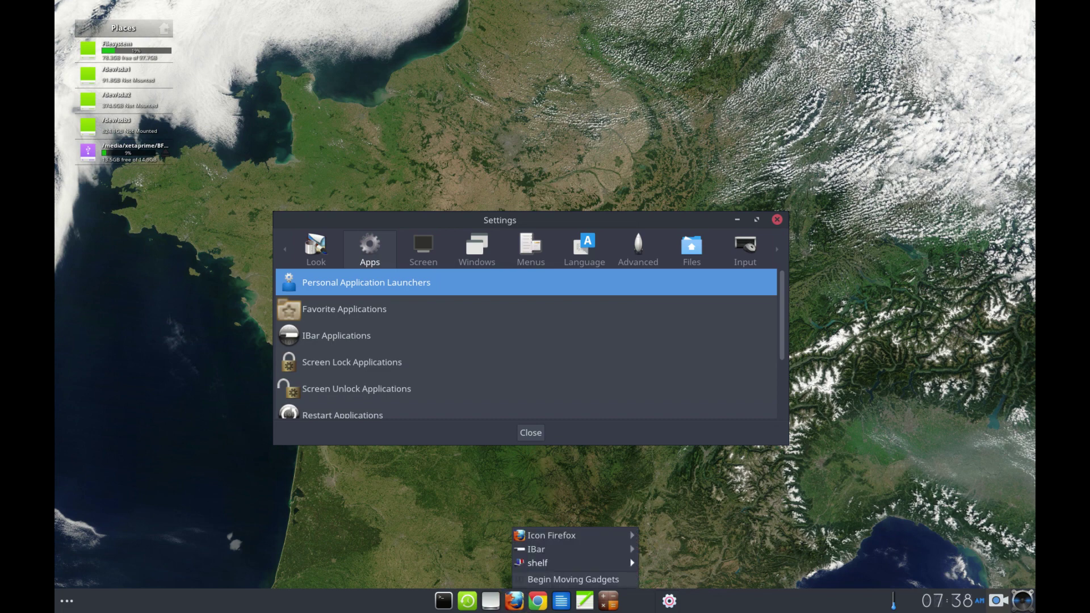
mouse_move(562, 549)
left_click(682, 477)
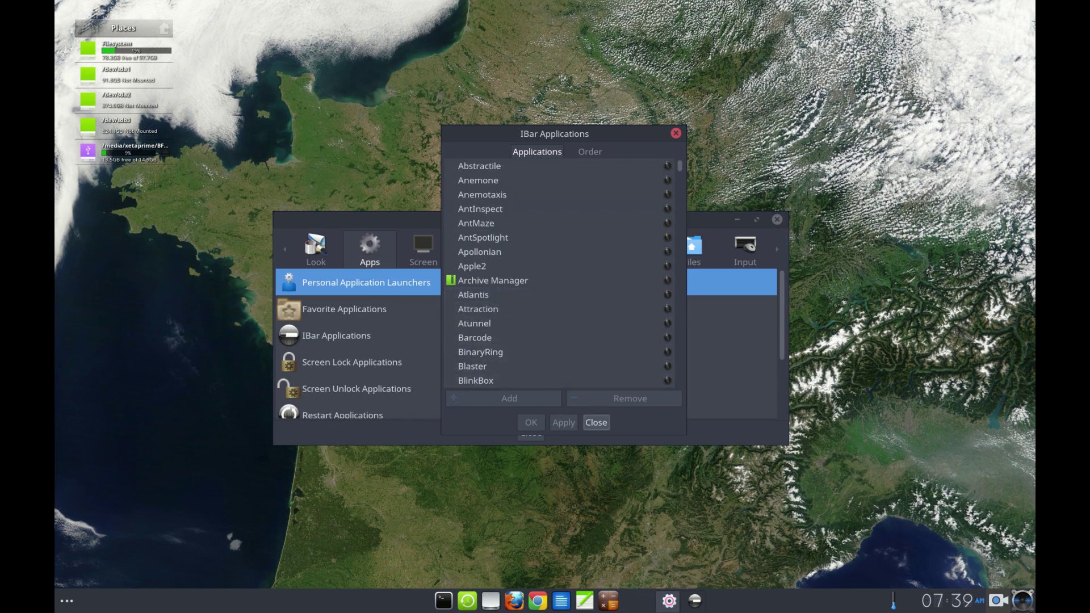
left_click(596, 422)
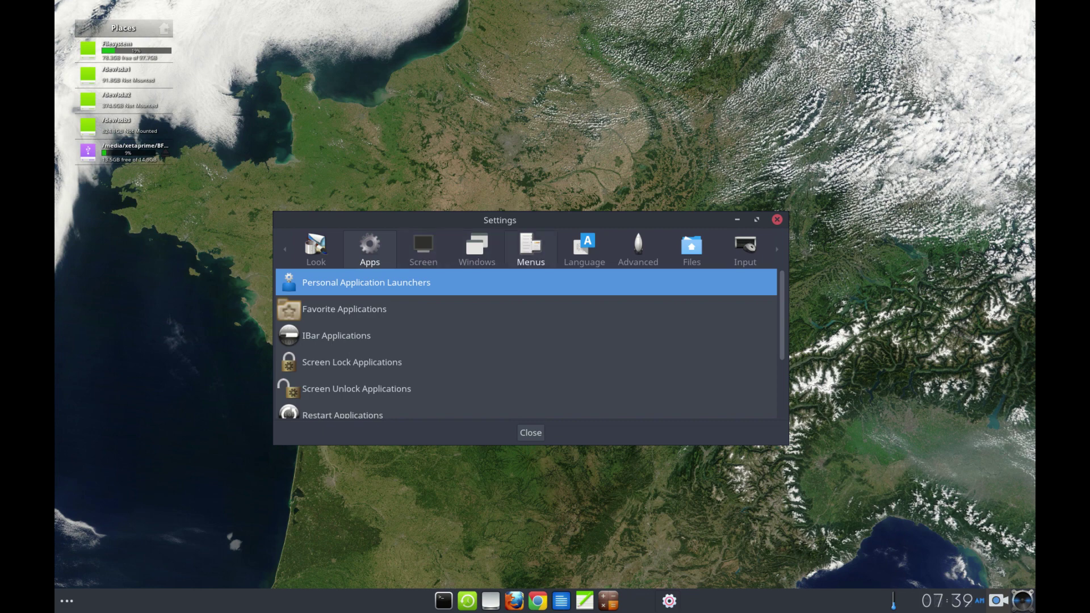
Open Menu Settings, review the available application menus, and return to the main menu display options
left_click(530, 249)
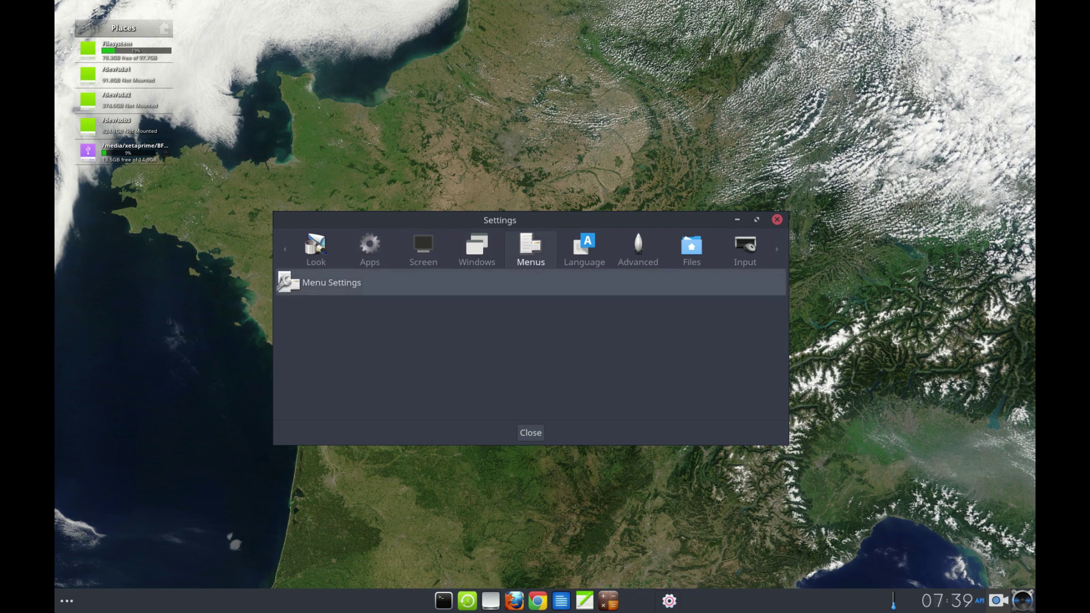
left_click(530, 282)
left_click(151, 260)
key("Escape")
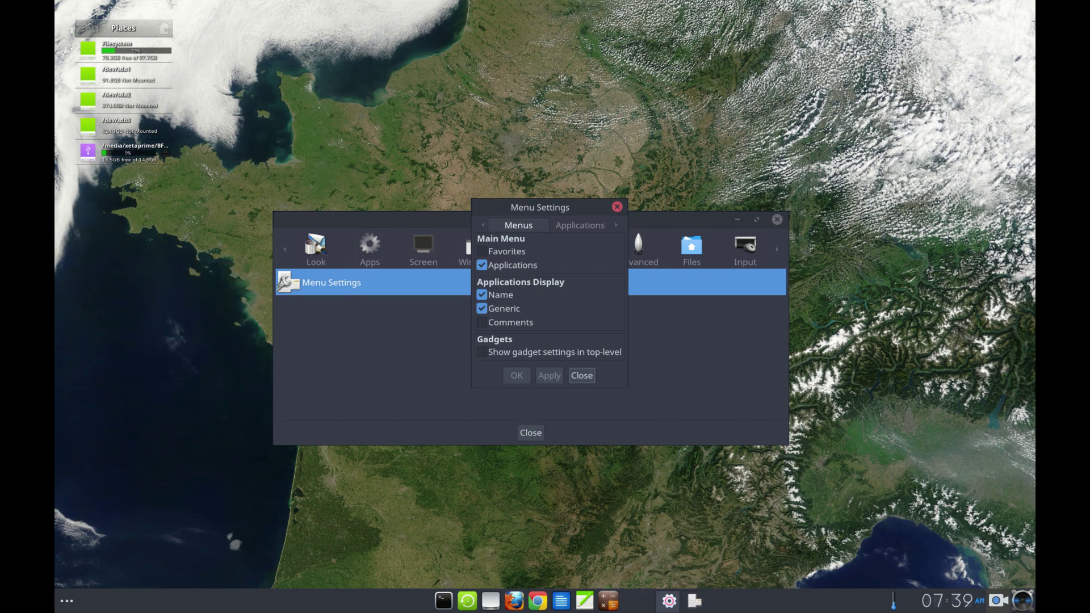
left_click(579, 225)
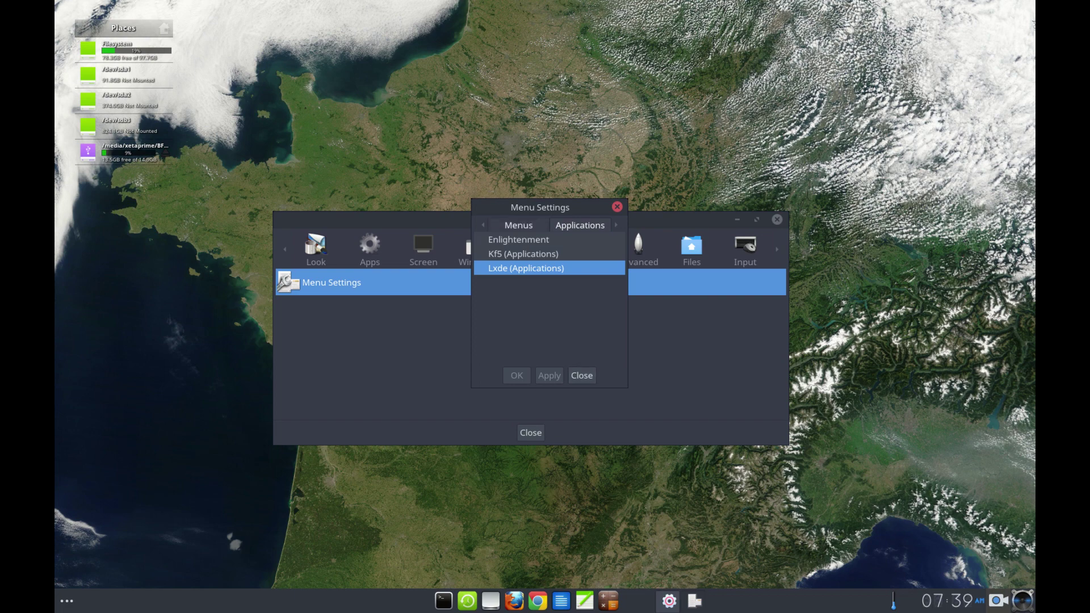
left_click(519, 225)
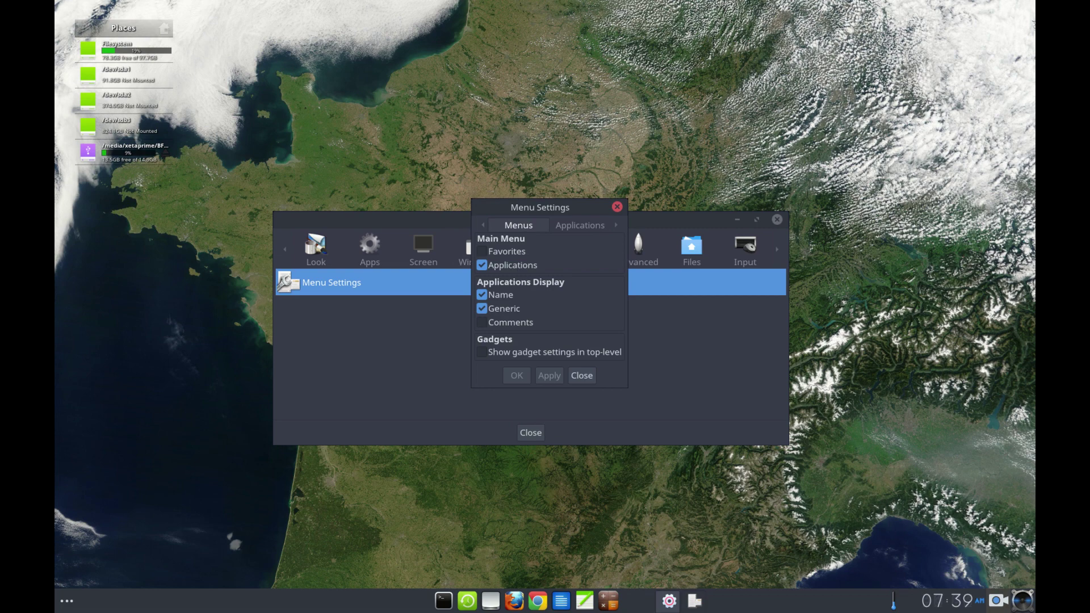
View the desktop's main menu and favorites menu, then dismiss them
left_click(150, 305)
mouse_move(201, 383)
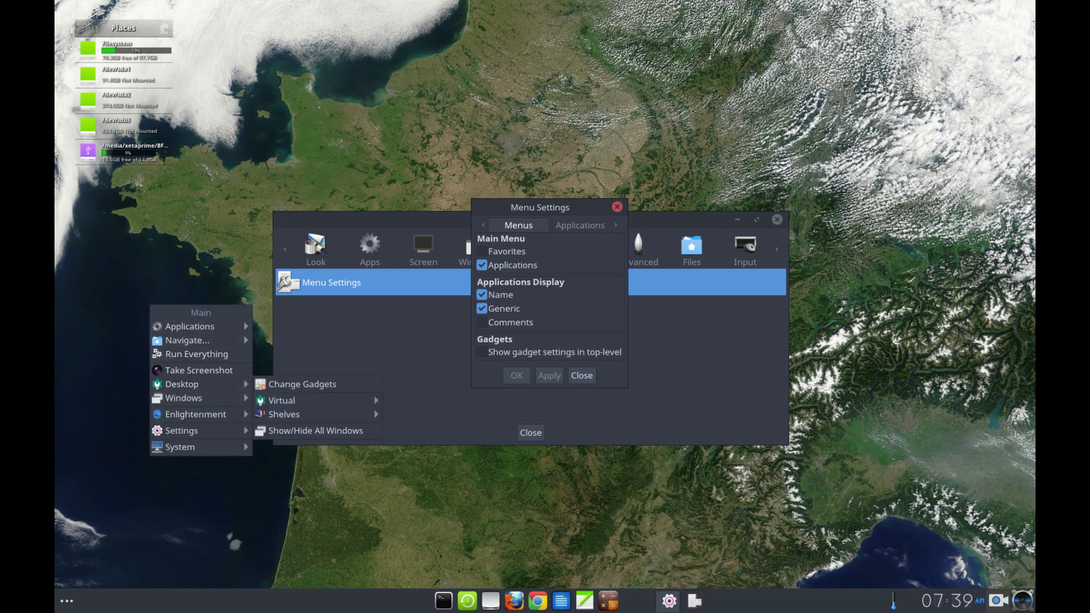
left_click(111, 326)
right_click(111, 326)
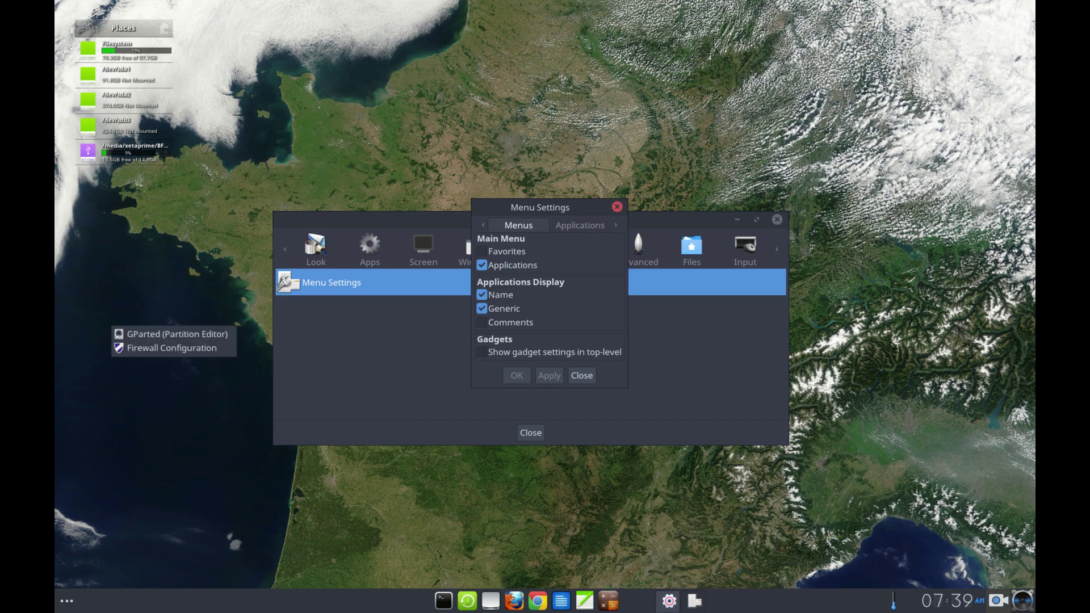
key("Escape")
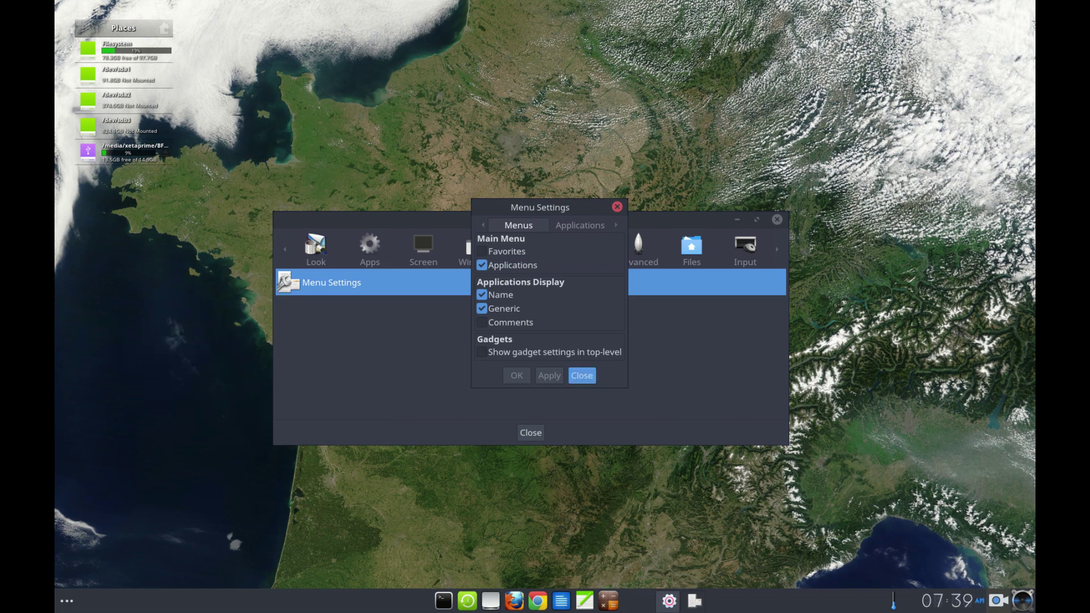
Close Menu Settings and browse the Language, Advanced, Files and Preferences categories of the settings, ending at Extensions
left_click(582, 375)
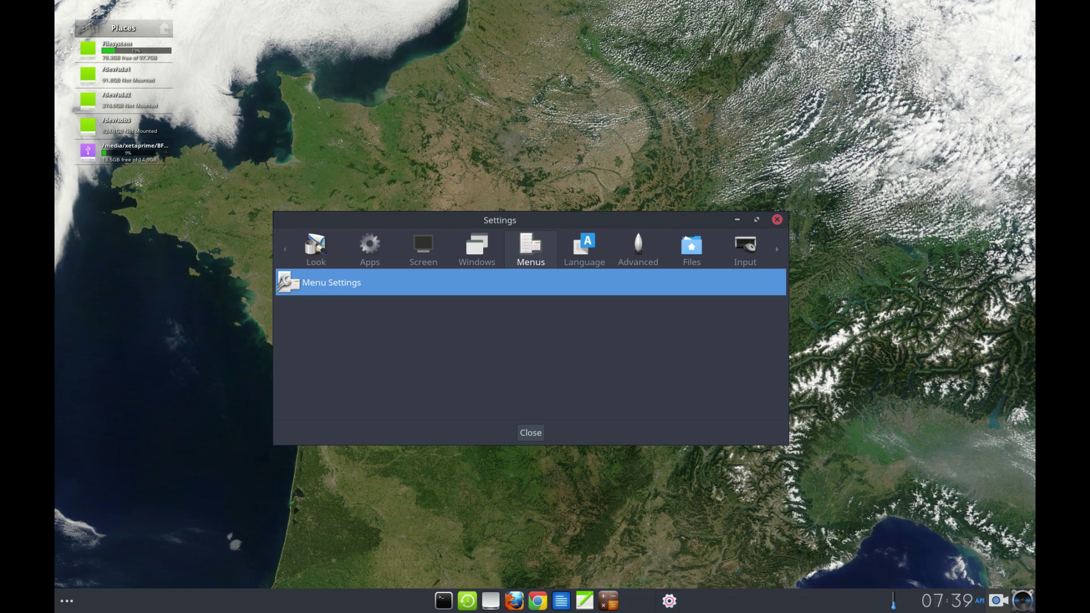
left_click(584, 250)
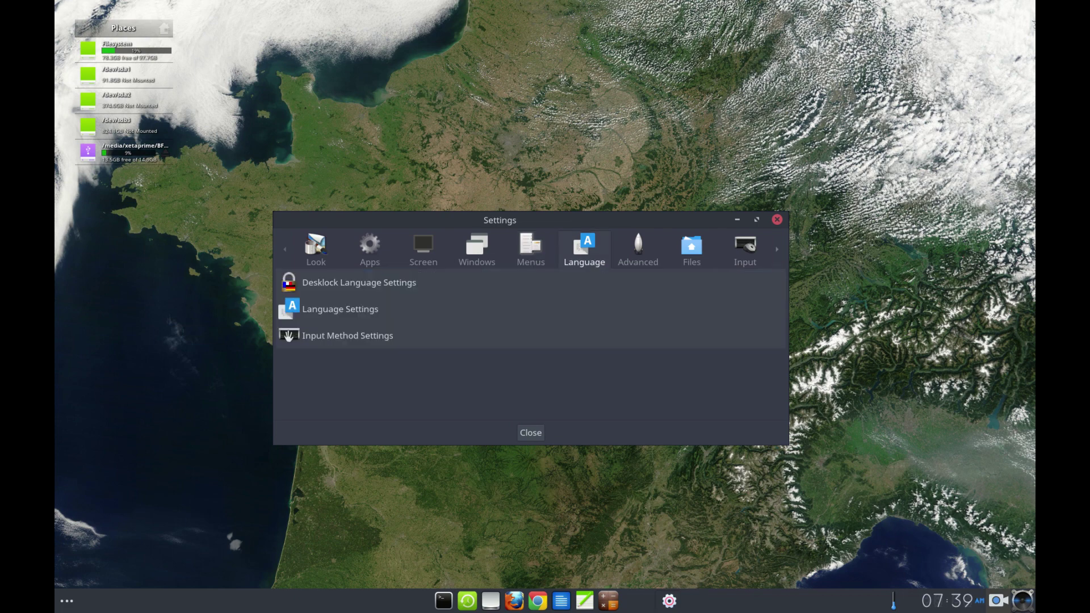
left_click(638, 250)
left_click(691, 250)
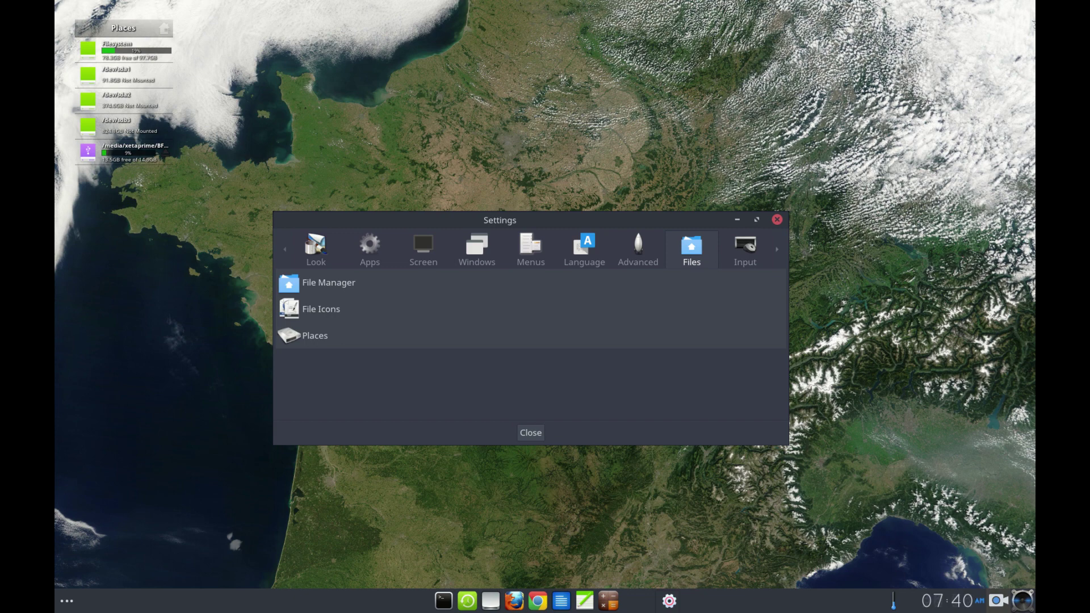
key("Right")
key("Right")
key("Right")
key("Right")
key("Right")
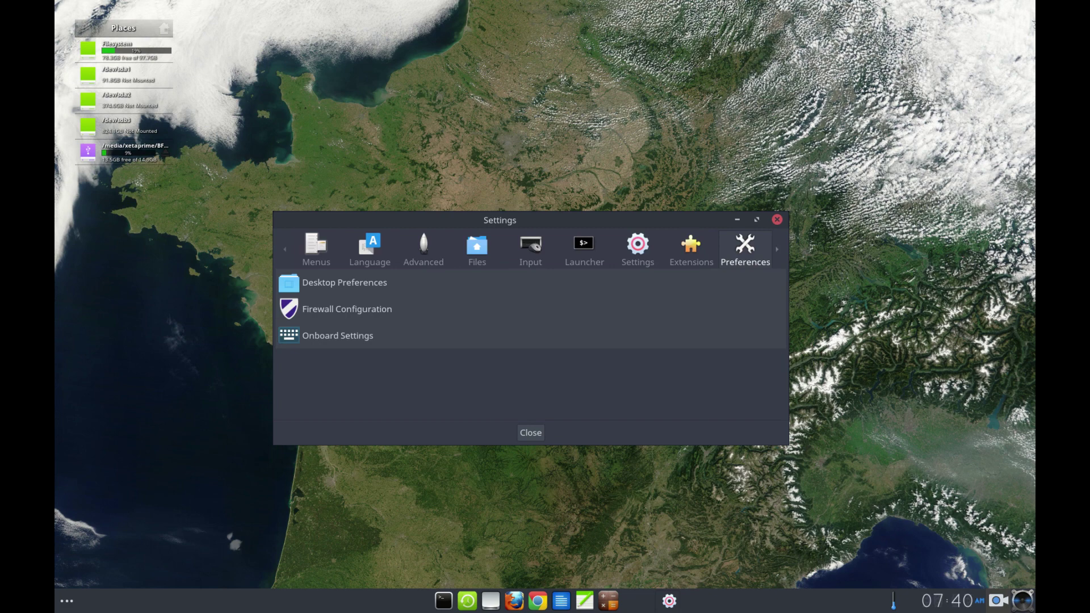
key("Right")
left_click(637, 250)
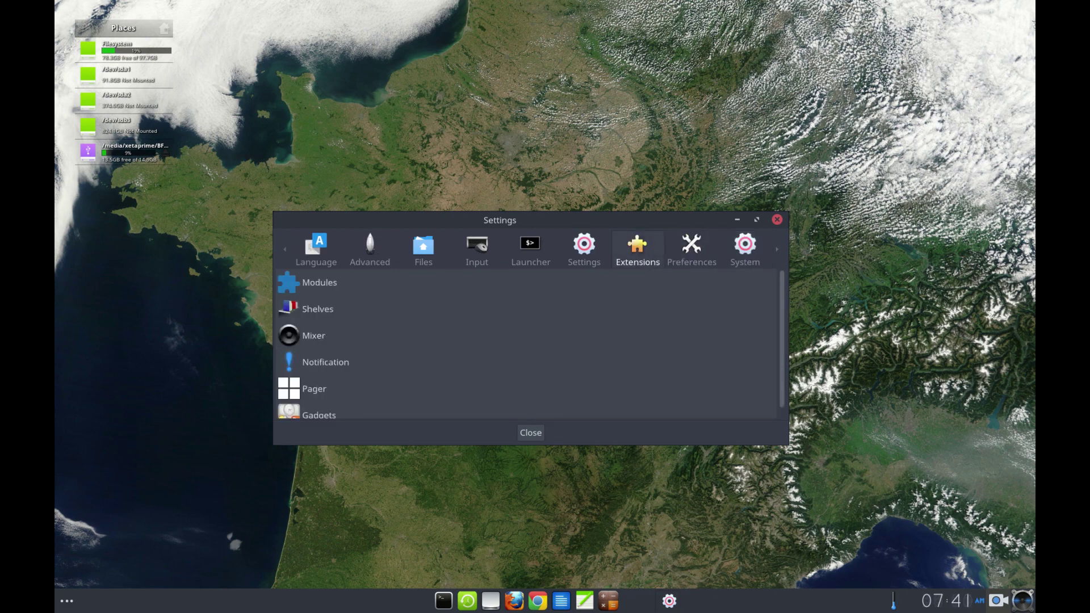
Open the Modules settings, view the description of the Clock utility module, and close without changes
key("Return")
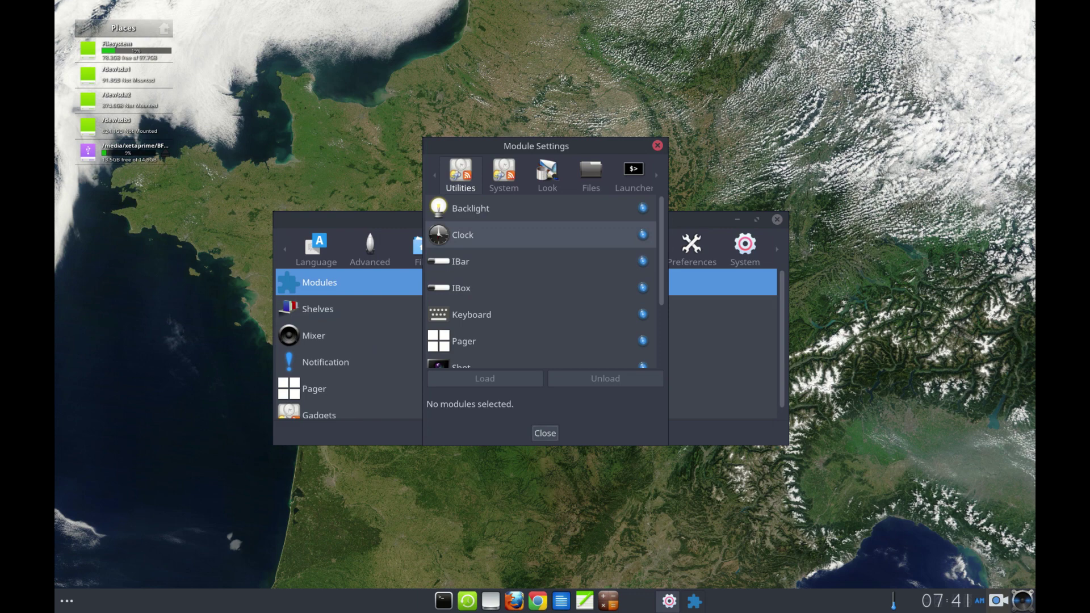
left_click(541, 234)
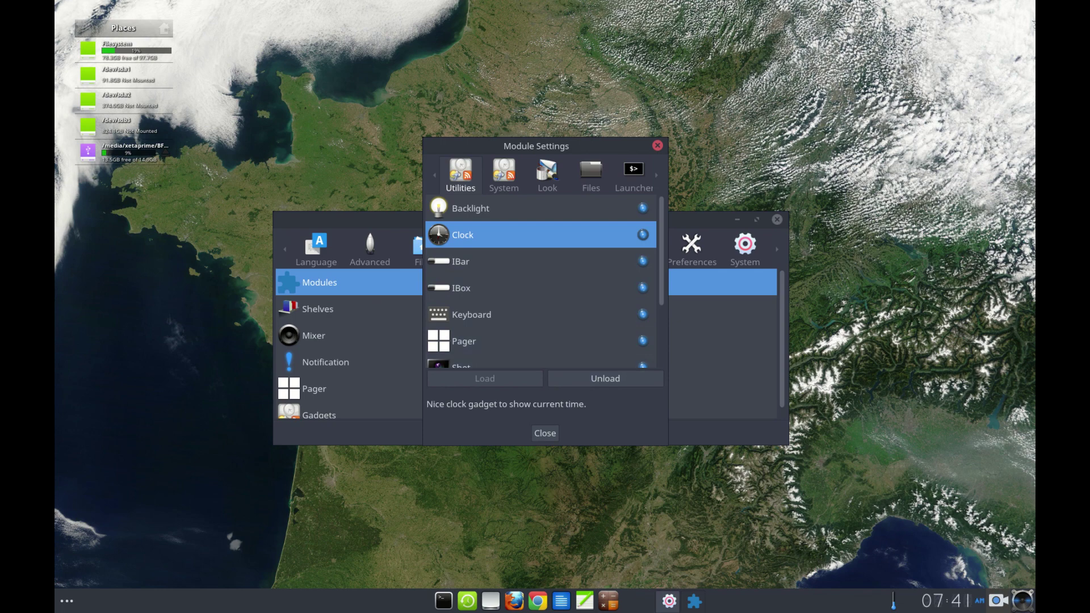
left_click(545, 433)
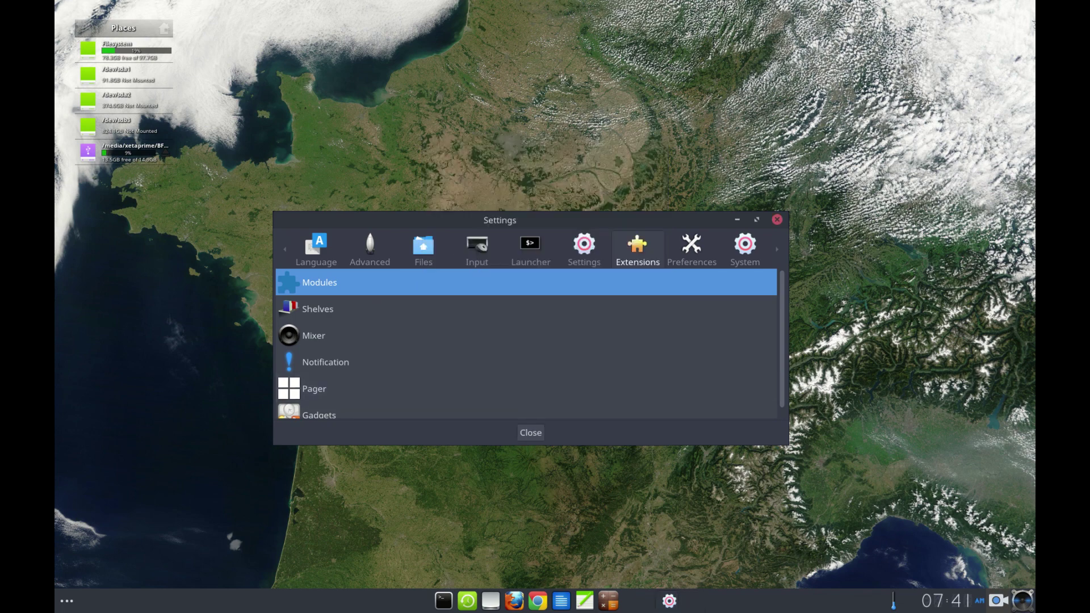
Open the Desktop Gadgets settings, configure the Background layer, and add a Clock gadget to it
left_click(116, 357)
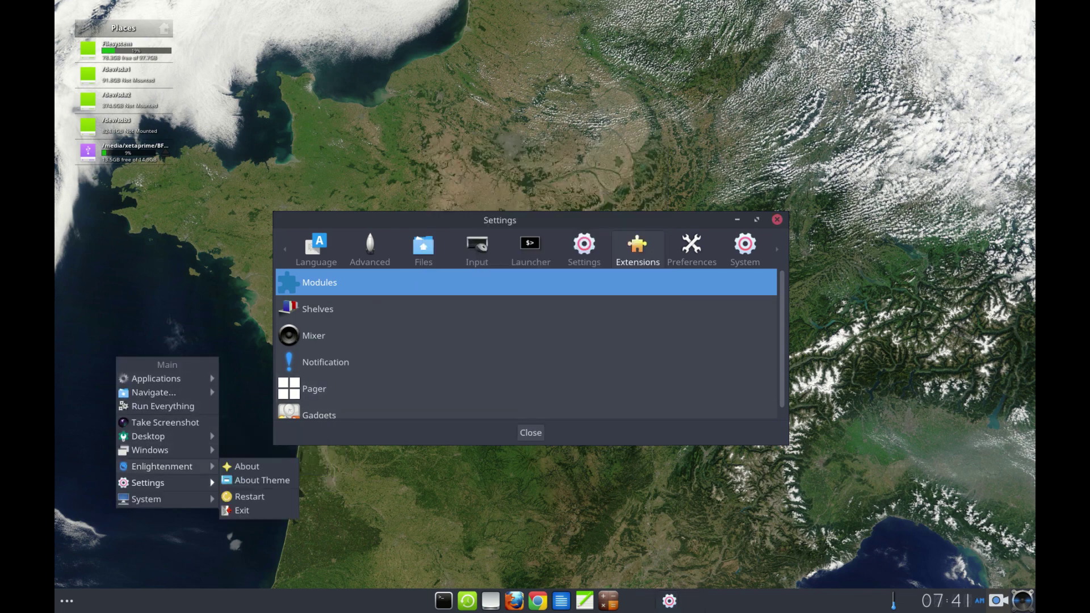
mouse_move(168, 482)
mouse_move(265, 496)
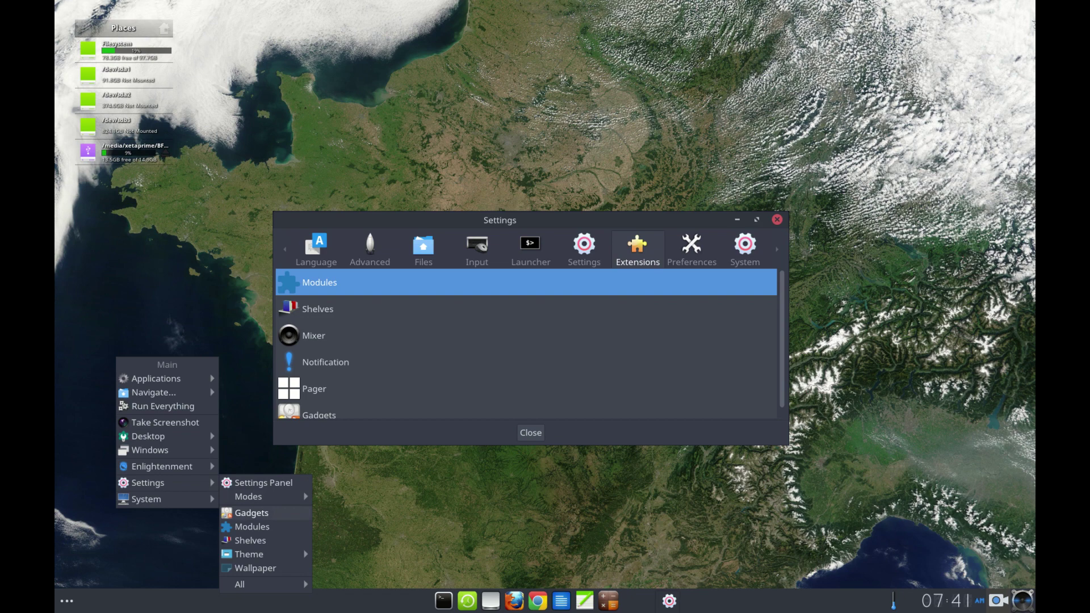
left_click(251, 513)
left_click(497, 229)
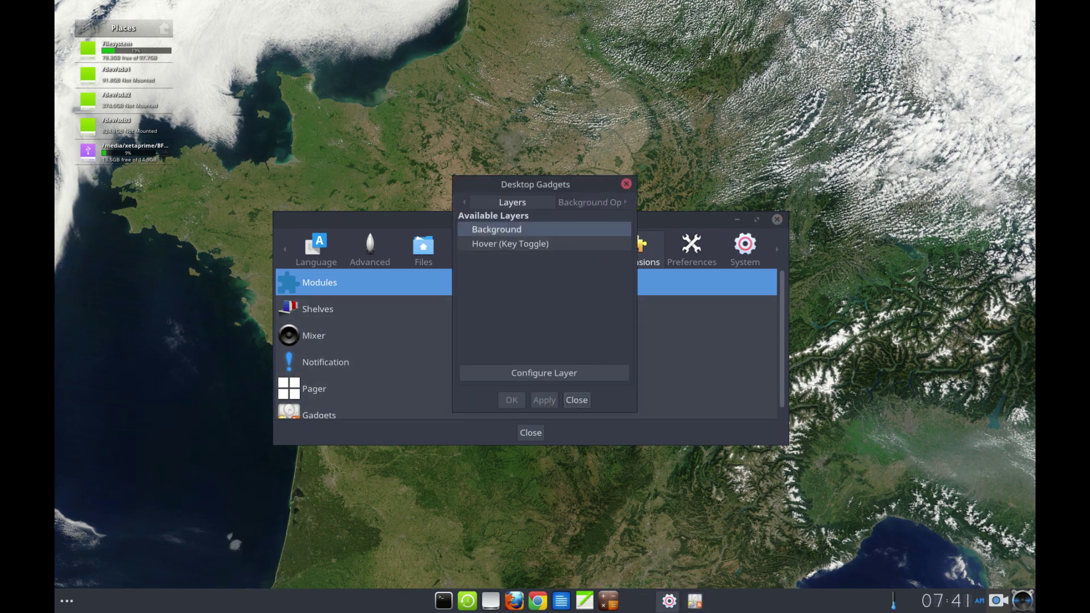
left_click(544, 373)
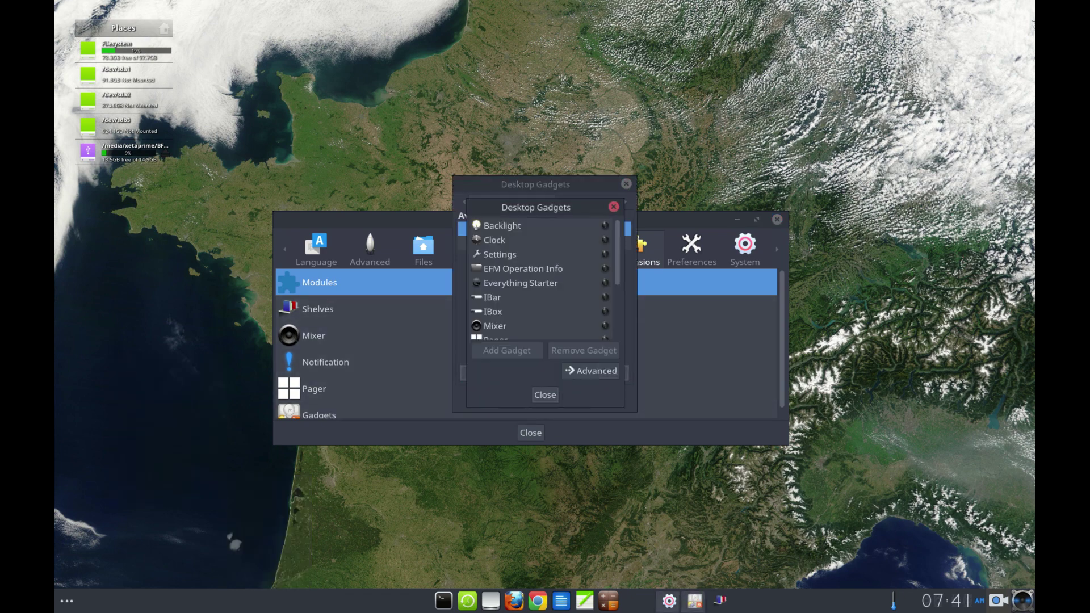
left_click(494, 240)
left_click(507, 350)
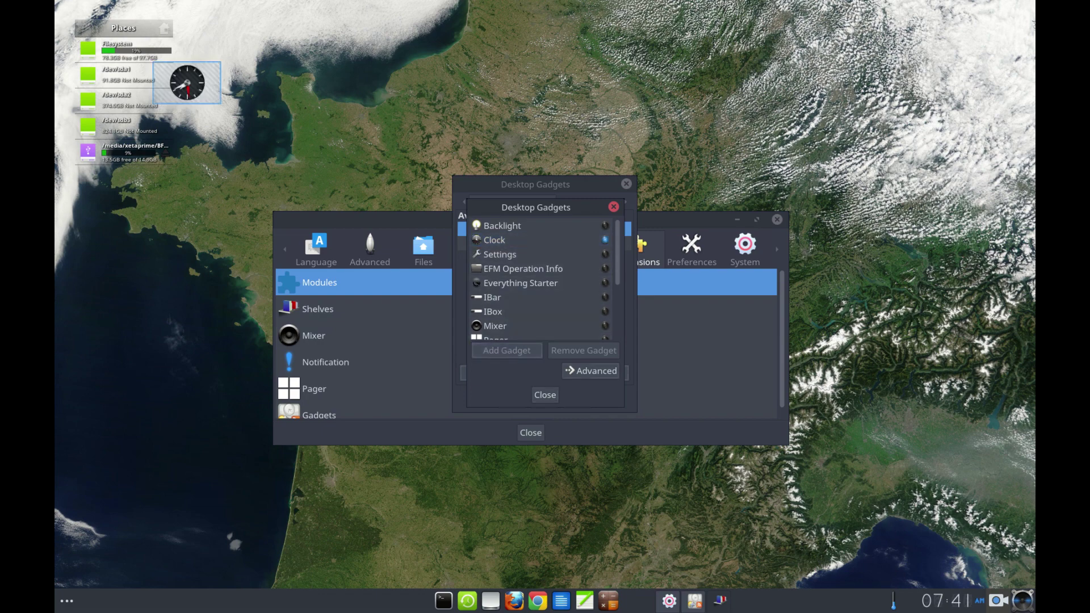
Move the clock gadget to the desktop's upper-right area and enlarge it in height and width
left_click_drag(187, 83, 617, 103)
left_click_drag(839, 101, 848, 194)
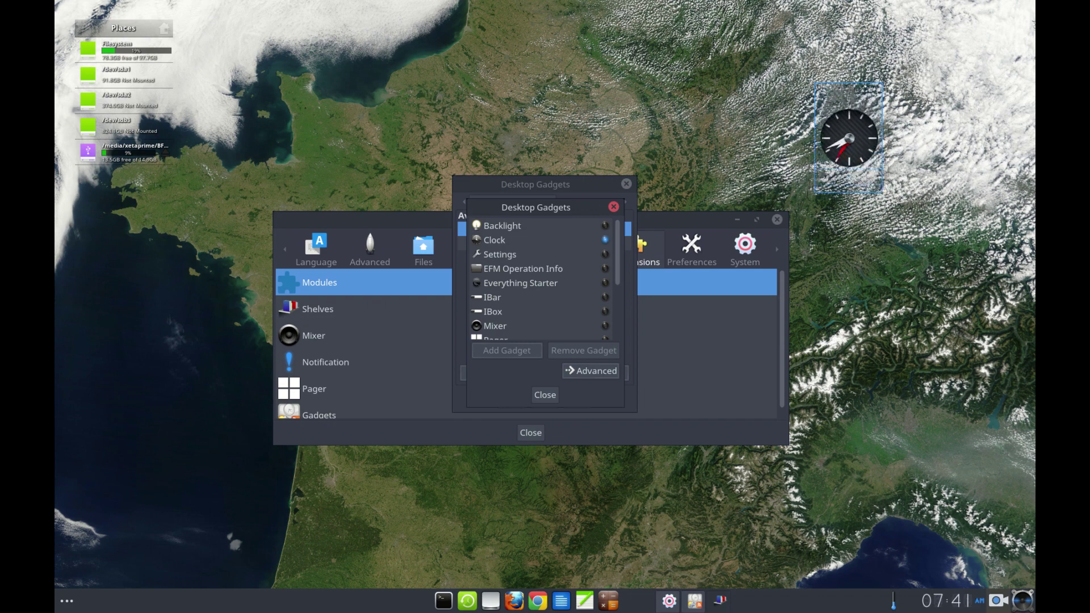
left_click_drag(882, 136, 935, 137)
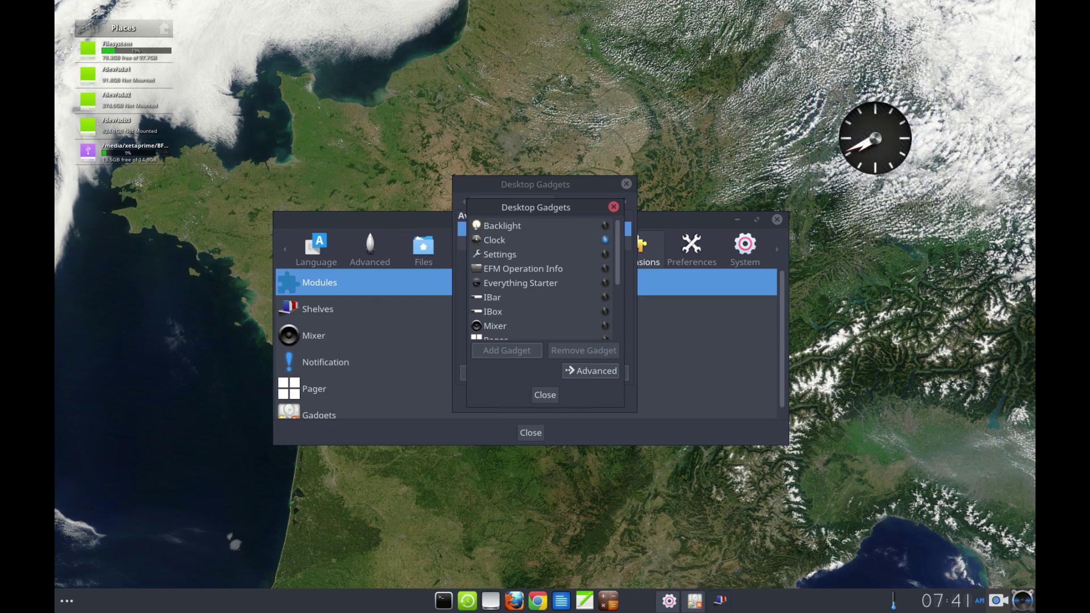
Turn off the seconds display in the clock gadget's settings and close the clock and Desktop Gadgets dialogs
right_click(859, 145)
mouse_move(828, 154)
left_click(891, 153)
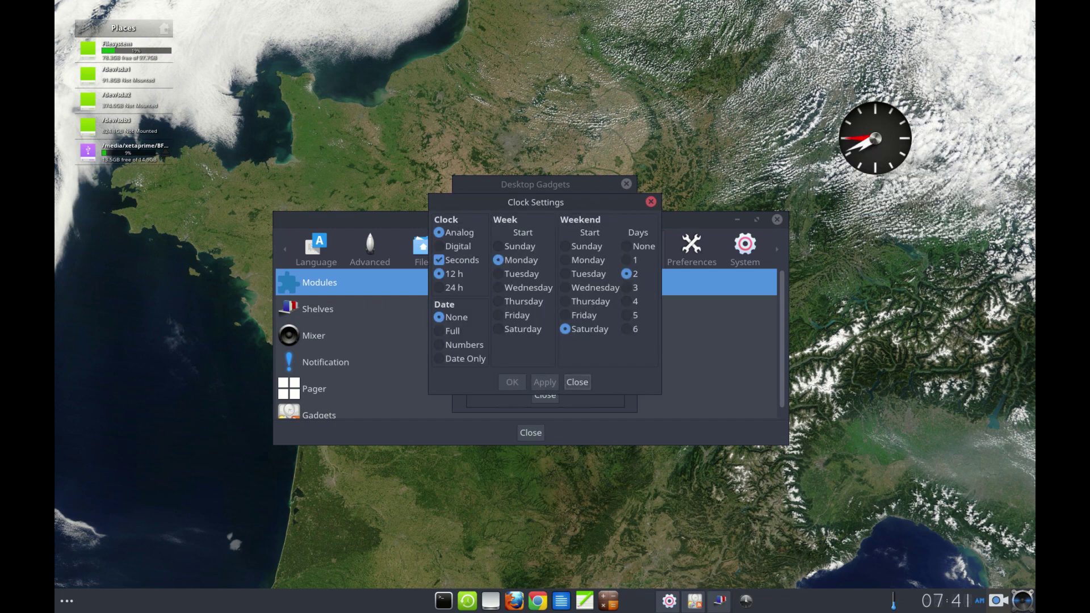
left_click(439, 260)
left_click(544, 382)
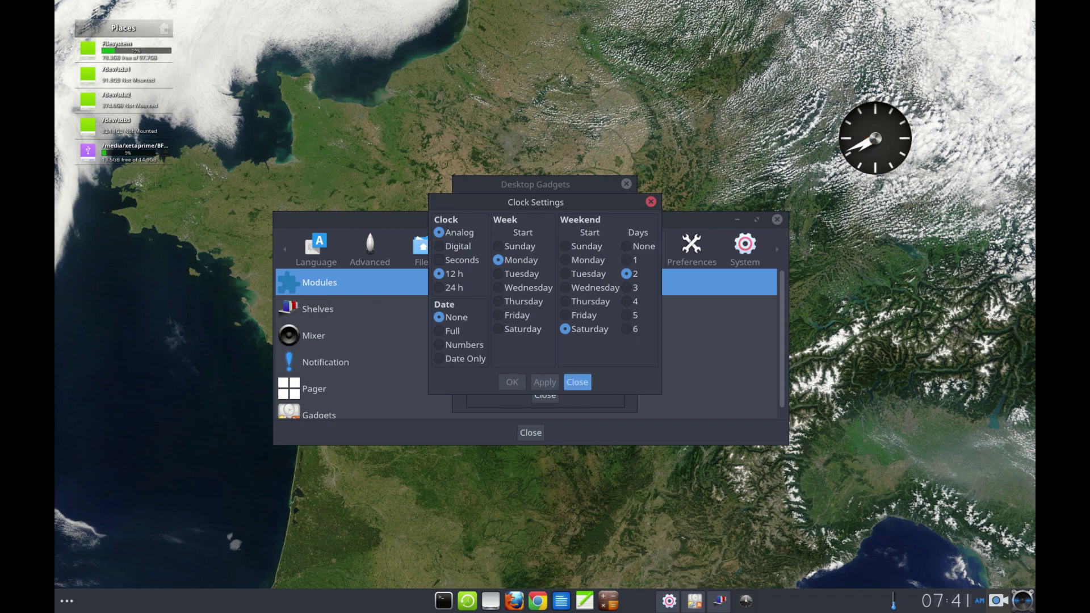
left_click(577, 382)
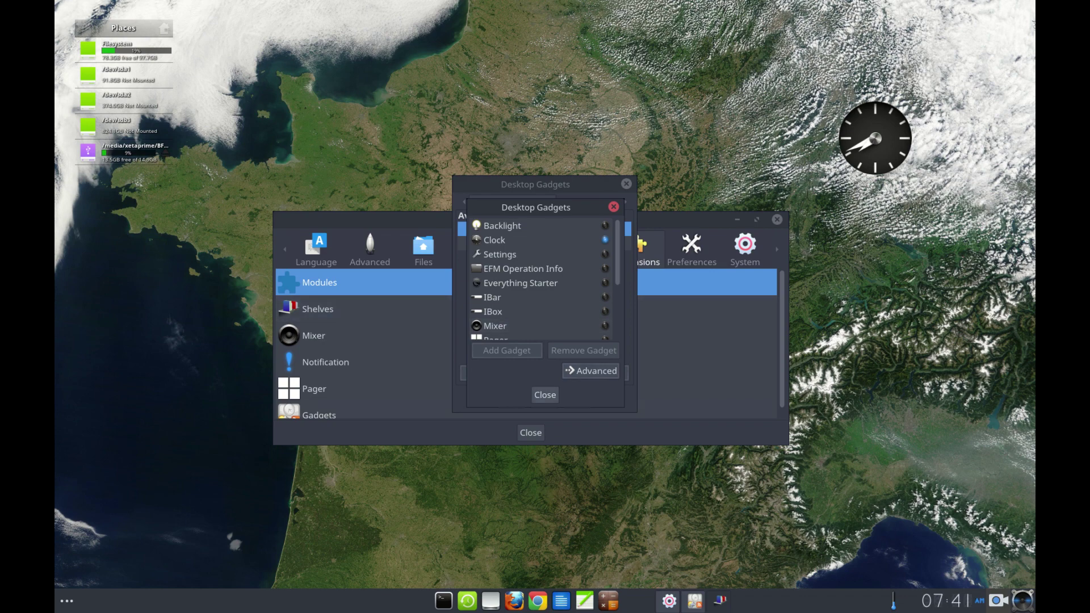
left_click(545, 395)
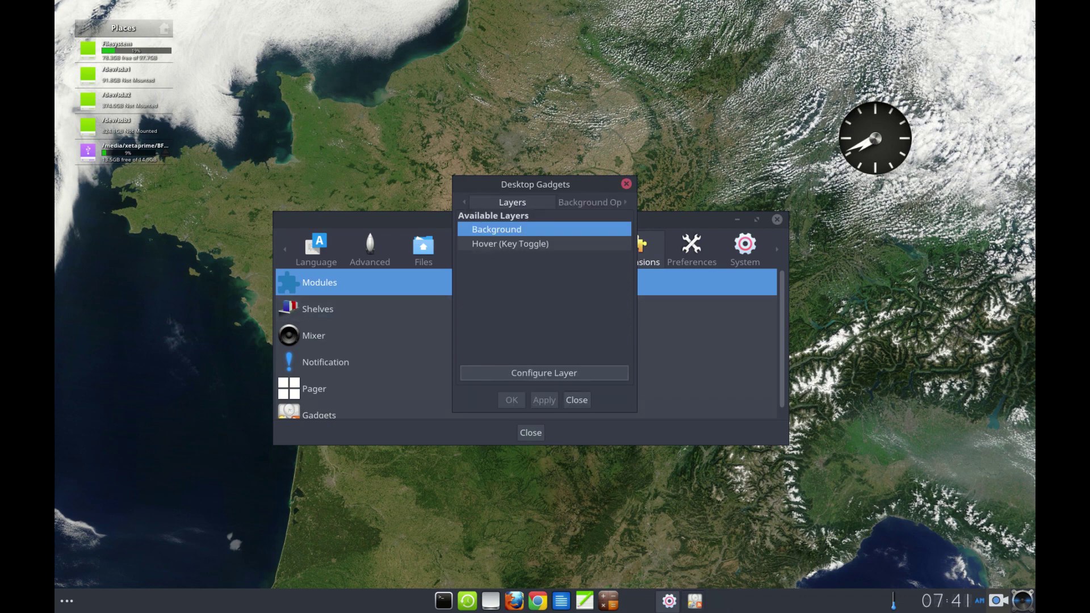
left_click(577, 400)
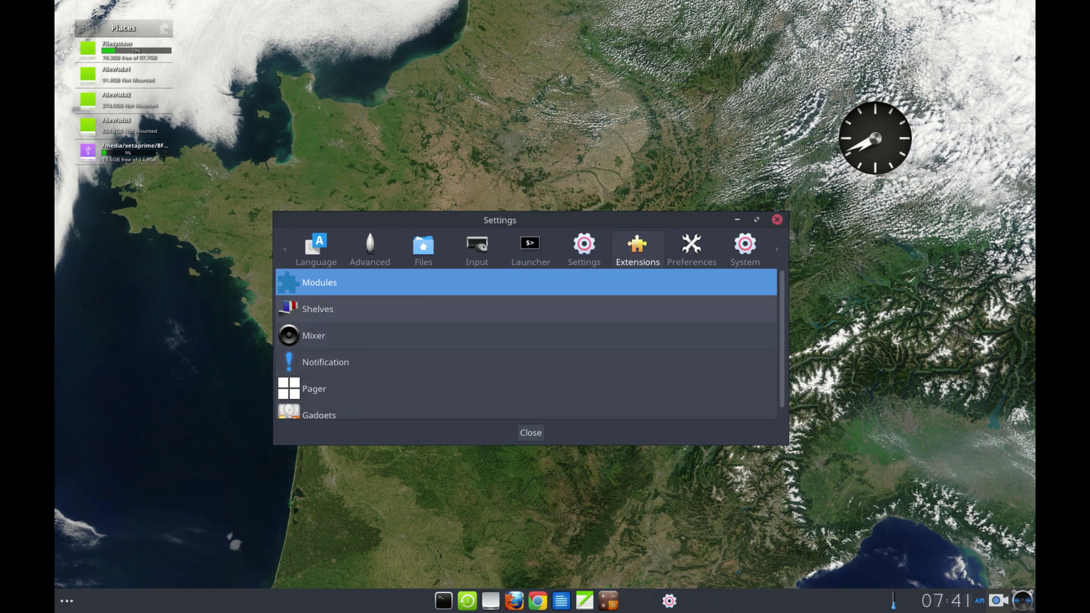
Reopen the desktop clock's settings from the gadget itself, look them over, and close them without changes
right_click(869, 140)
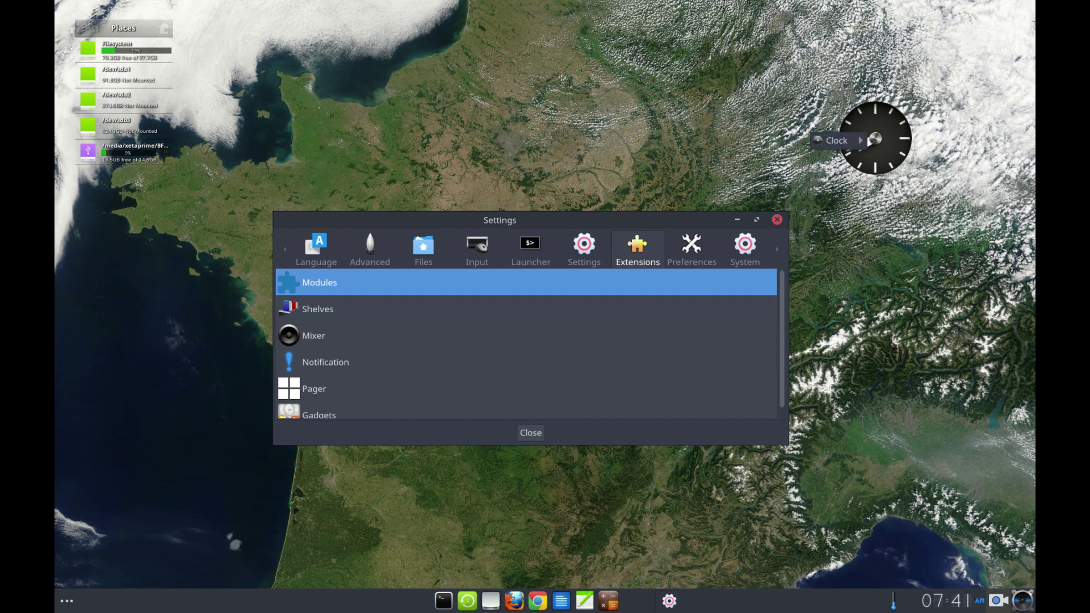
mouse_move(863, 140)
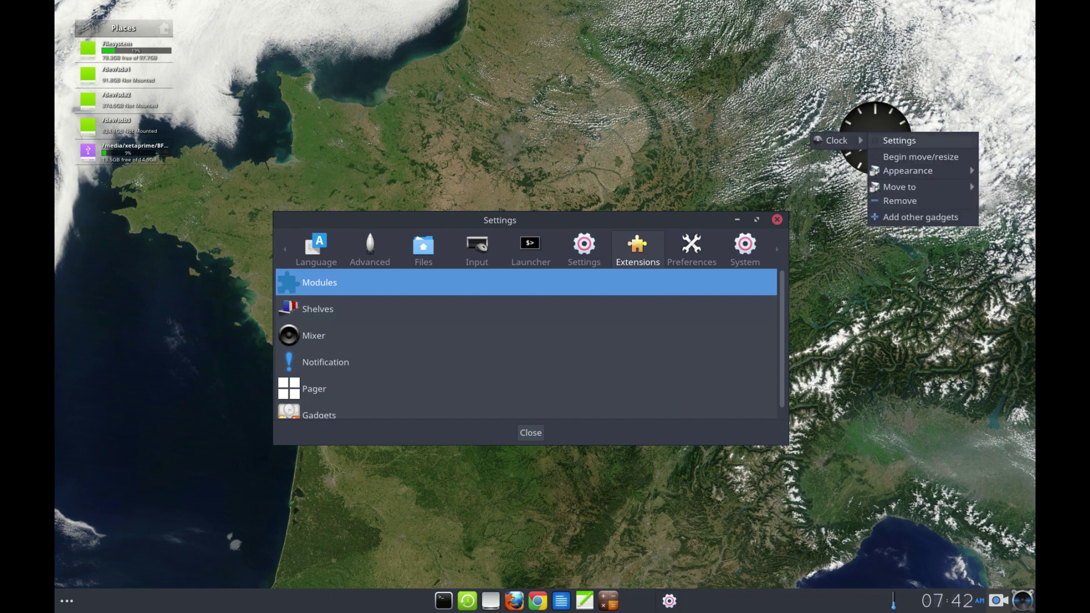
left_click(899, 140)
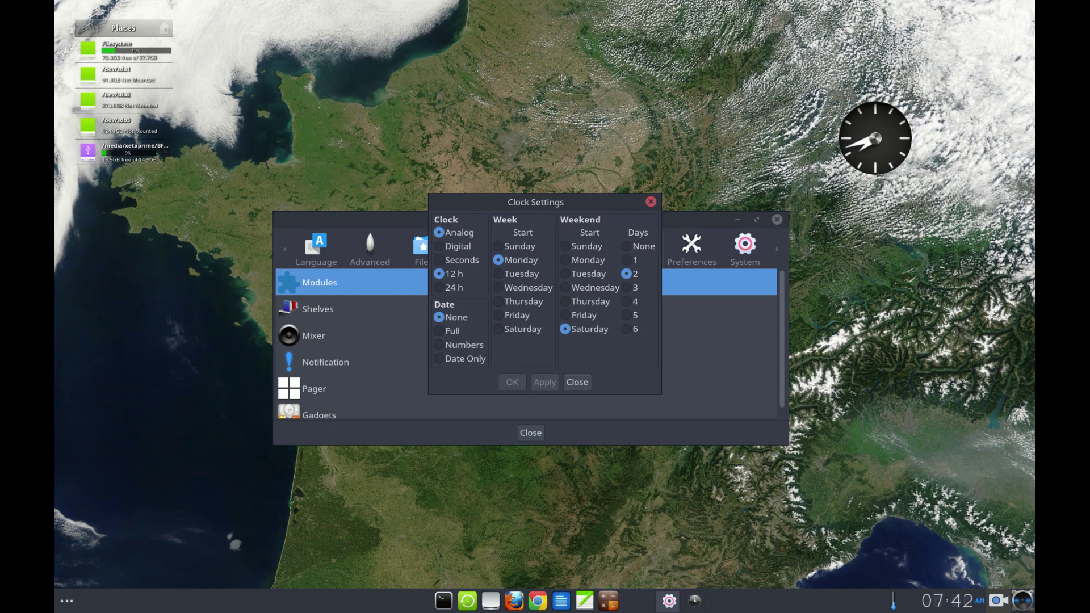
left_click(699, 145)
key("Escape")
left_click(576, 382)
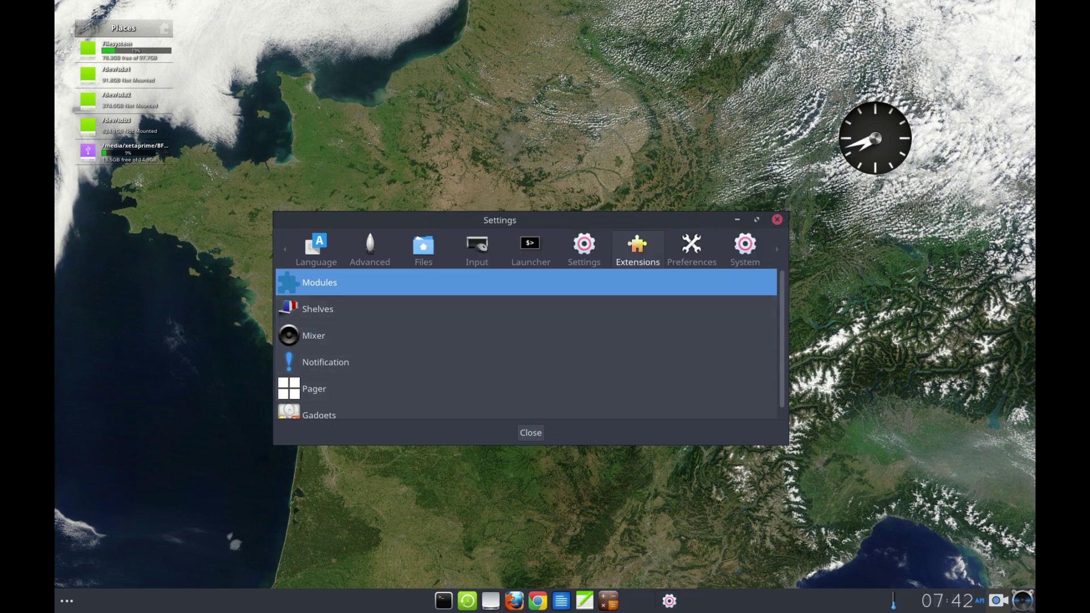
Remove the clock gadget from the desktop and switch the settings to the Preferences category
right_click(864, 146)
mouse_move(839, 154)
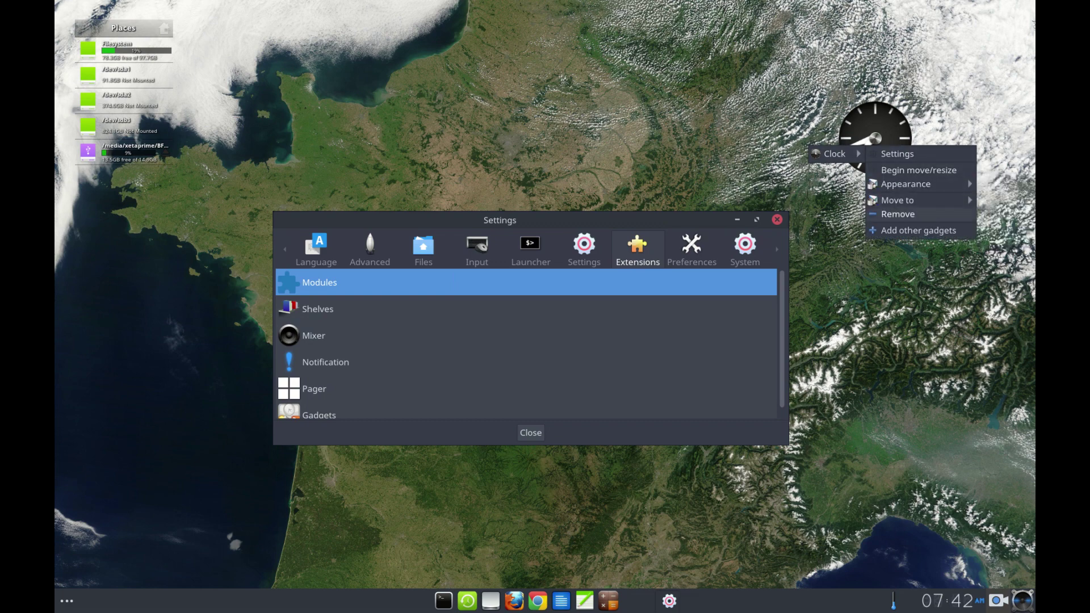
left_click(897, 214)
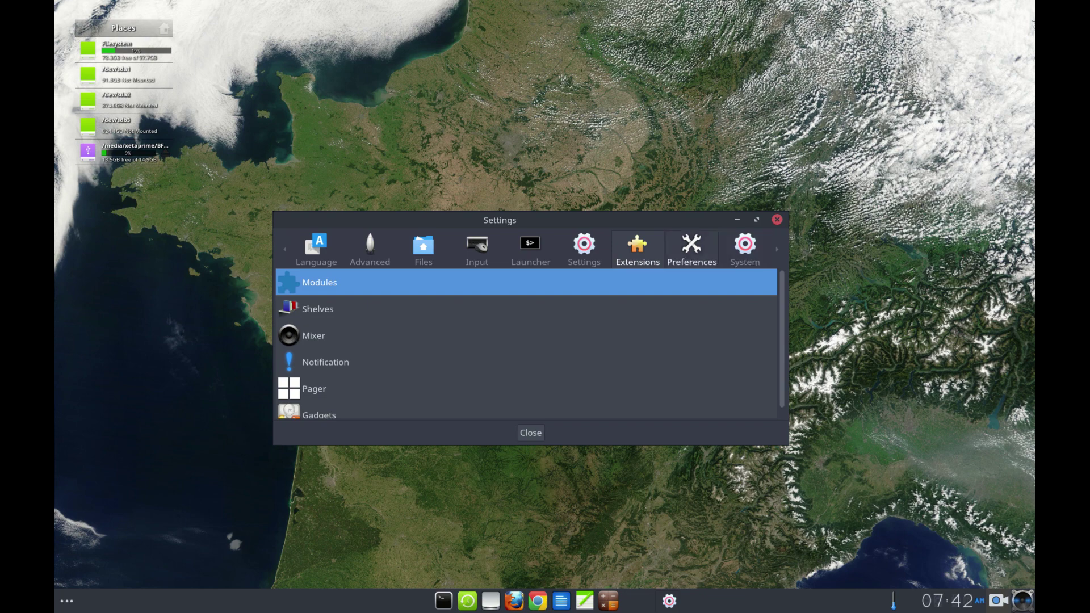
left_click(692, 250)
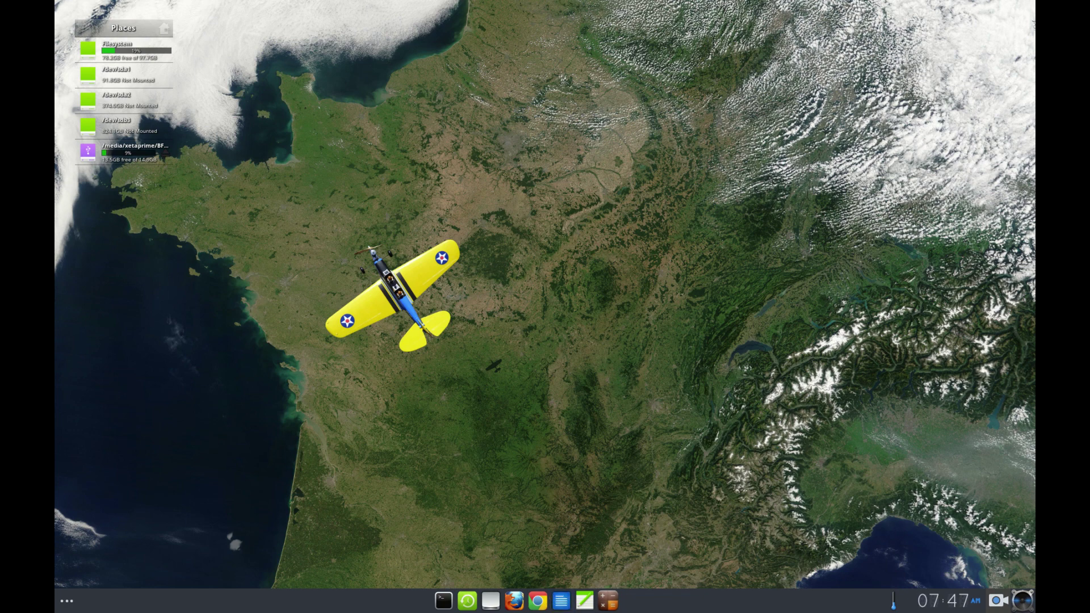
Launch galculator from the IBar, shrink its window from the upper-left corner, and close and relaunch it to check the size before closing again
left_click(608, 600)
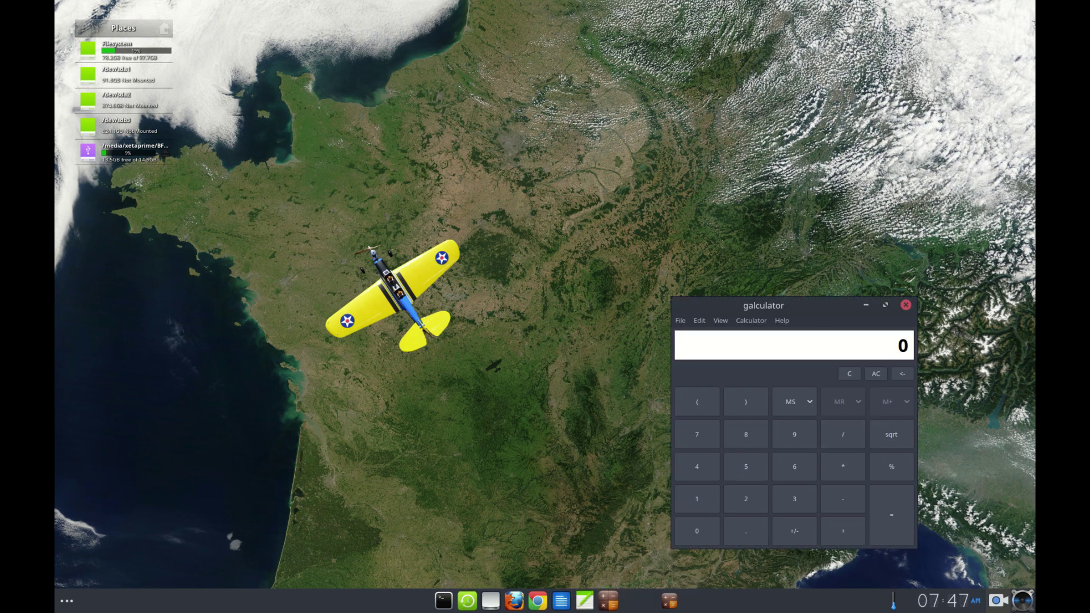
left_click_drag(672, 298, 734, 356)
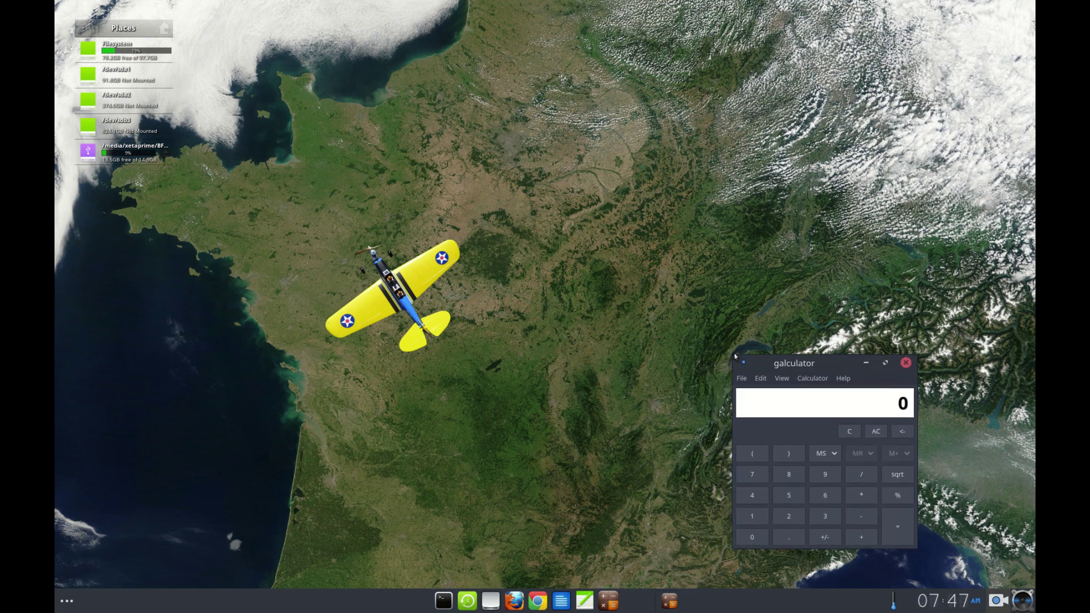
left_click(906, 362)
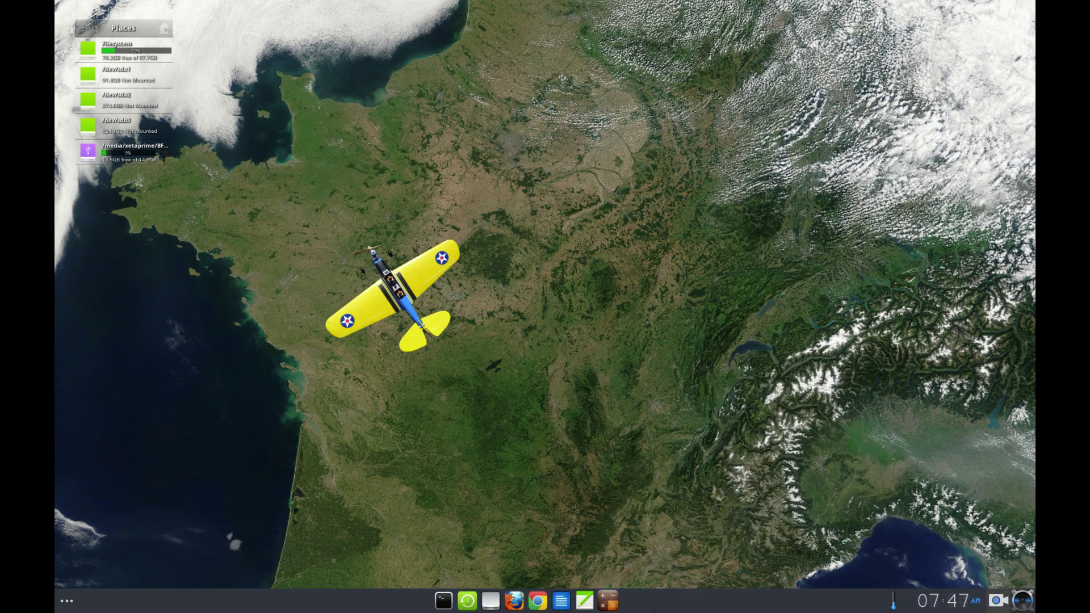
left_click(608, 600)
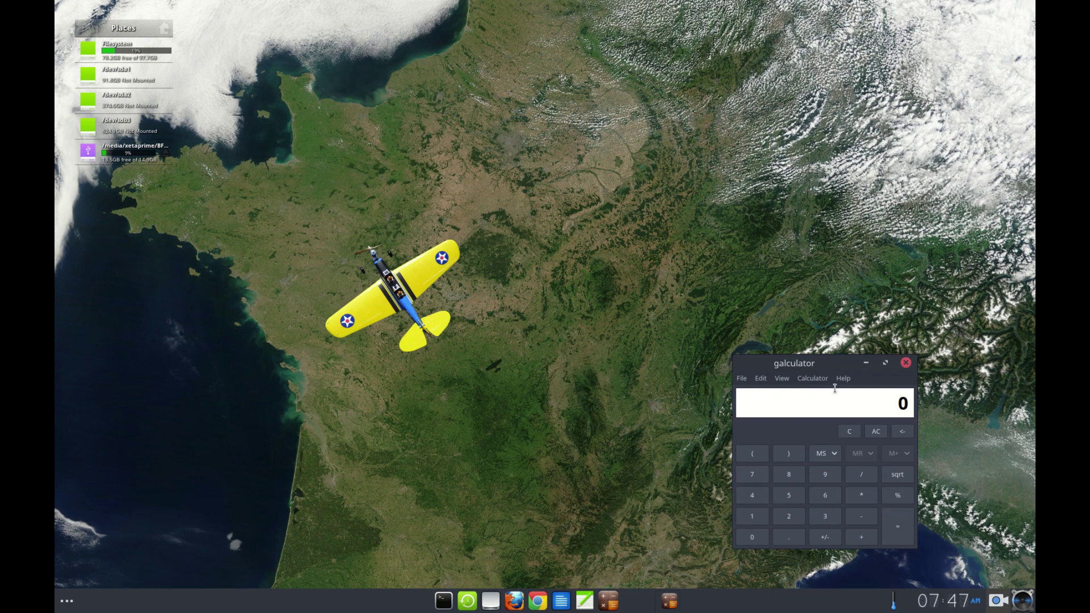
left_click(906, 362)
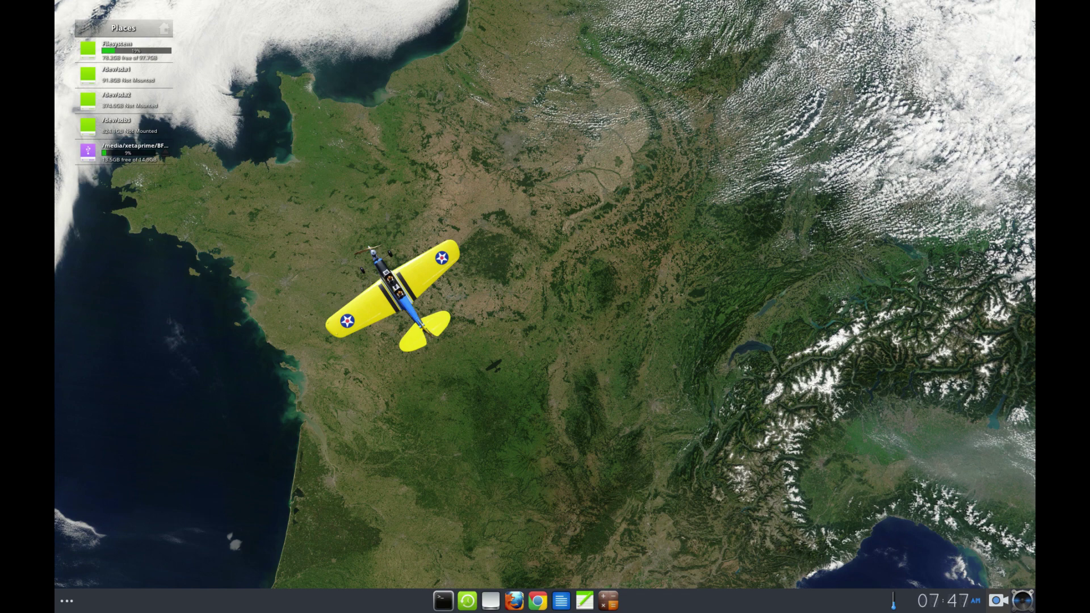
Open the bottom shelf's settings and look through the Stacking, Position and Size options
right_click(444, 601)
mouse_move(567, 563)
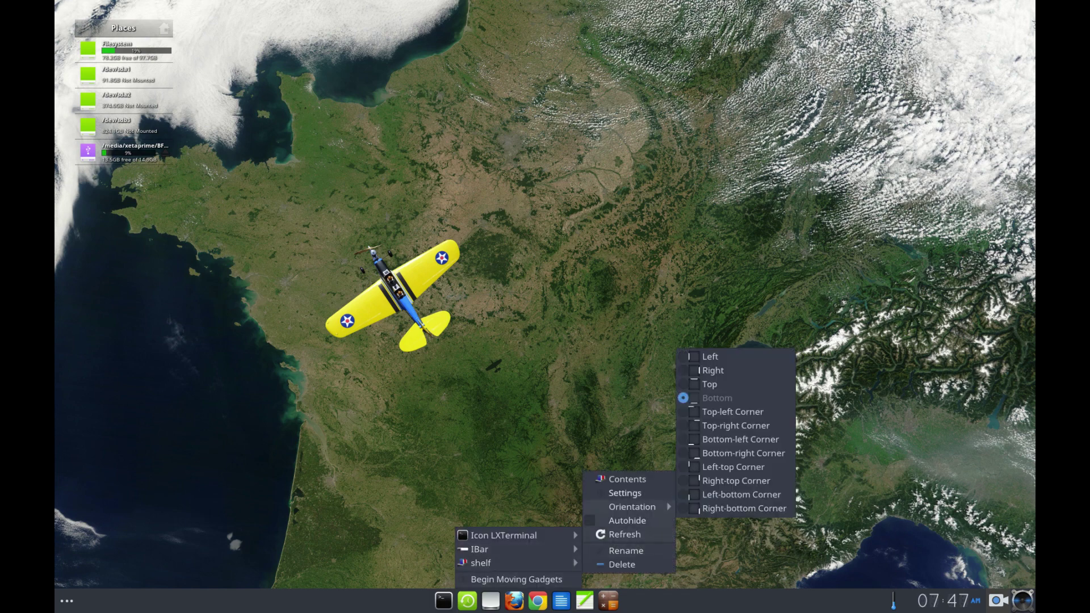
left_click(625, 493)
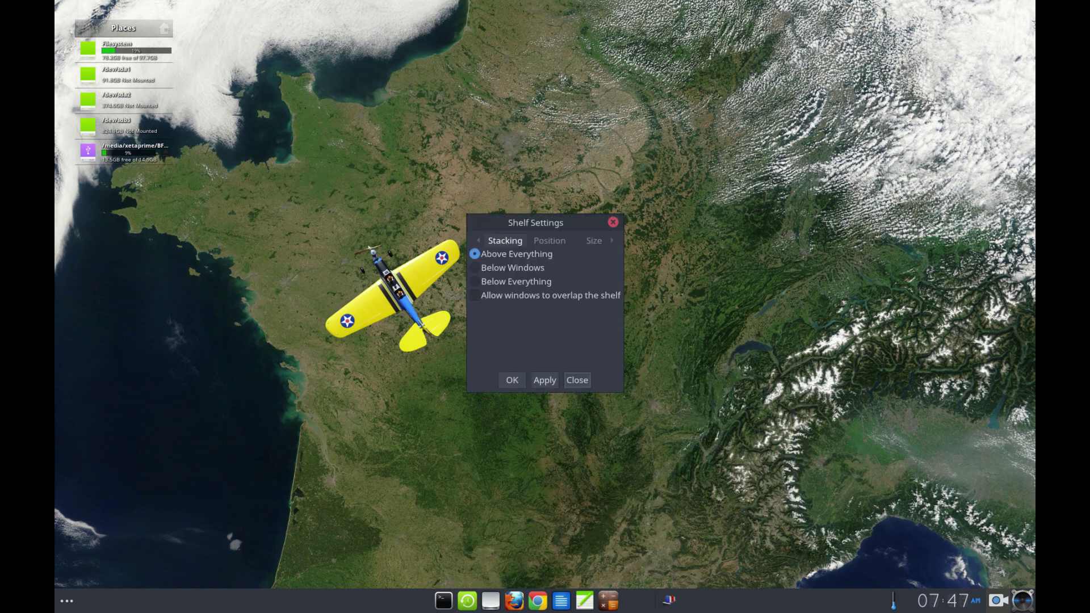
left_click(549, 240)
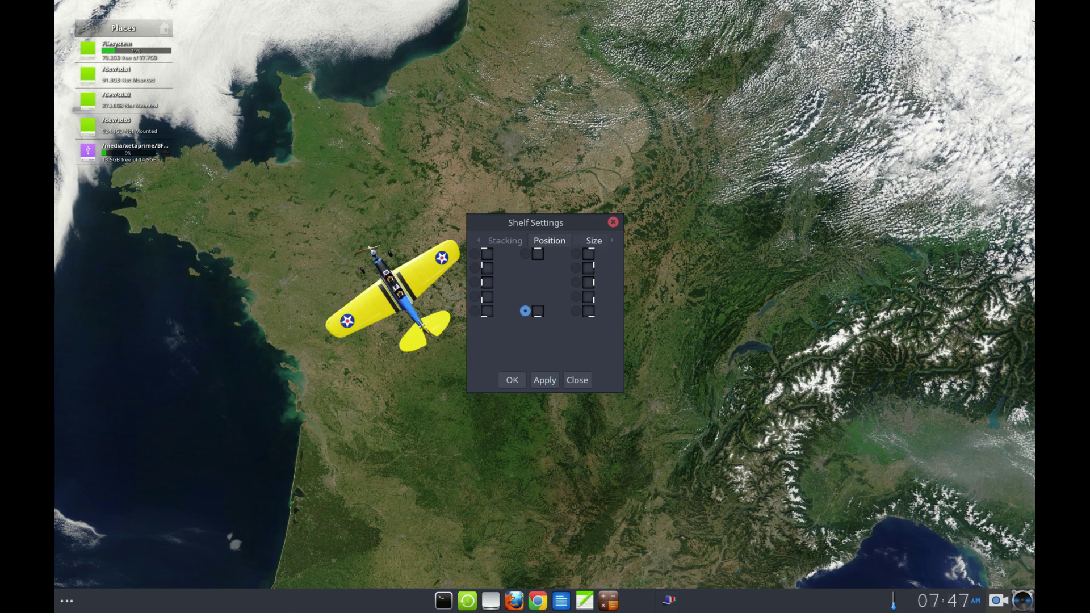
left_click(594, 241)
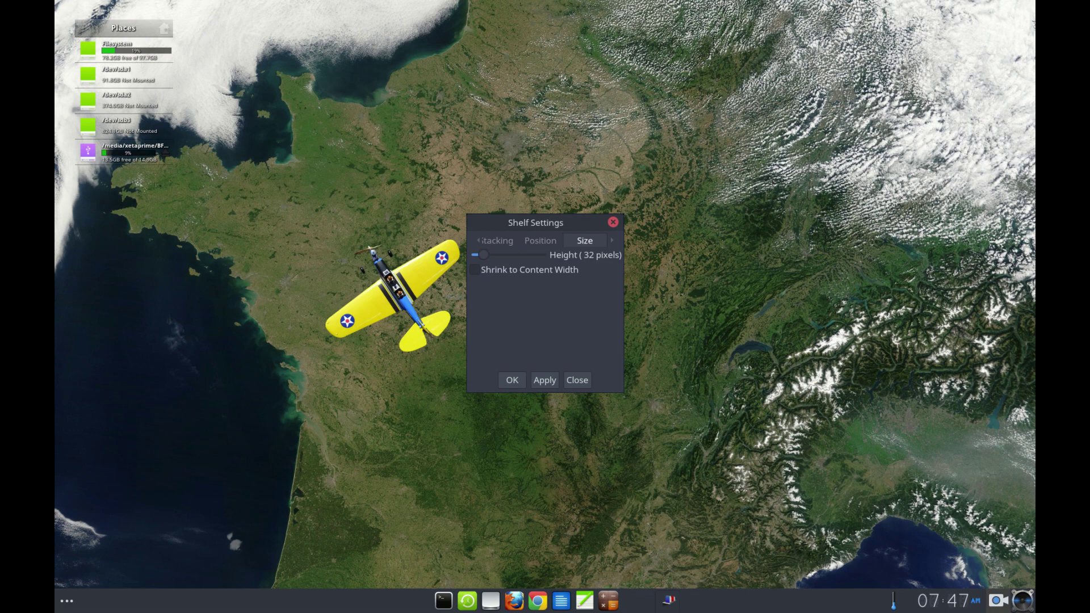
Apply Shrink to Content Width to the shelf, and turn it off again to restore the full width
left_click(475, 270)
left_click(544, 380)
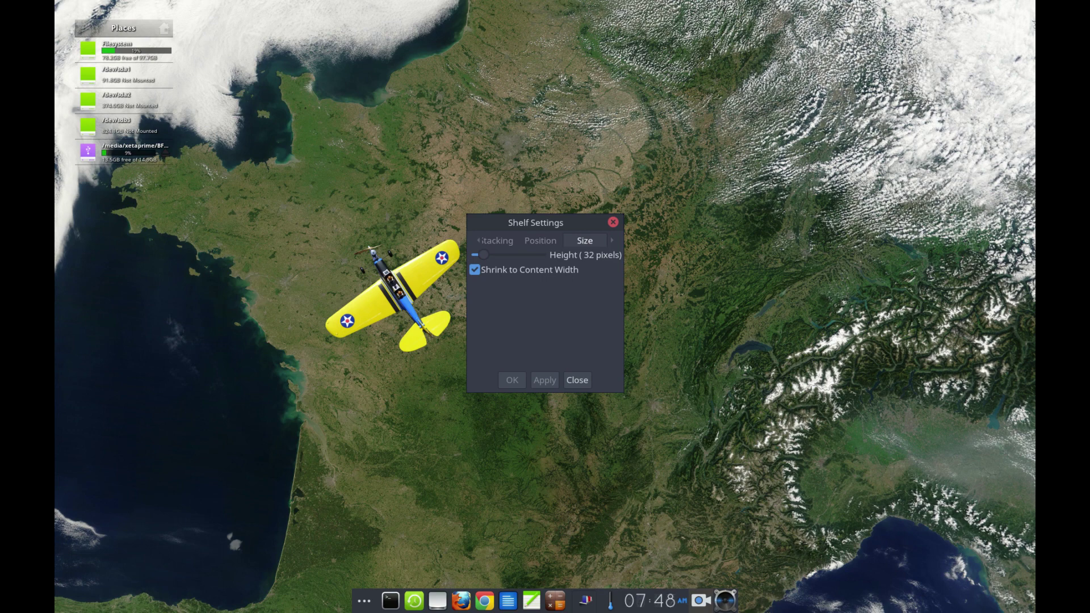
left_click(475, 269)
left_click(545, 379)
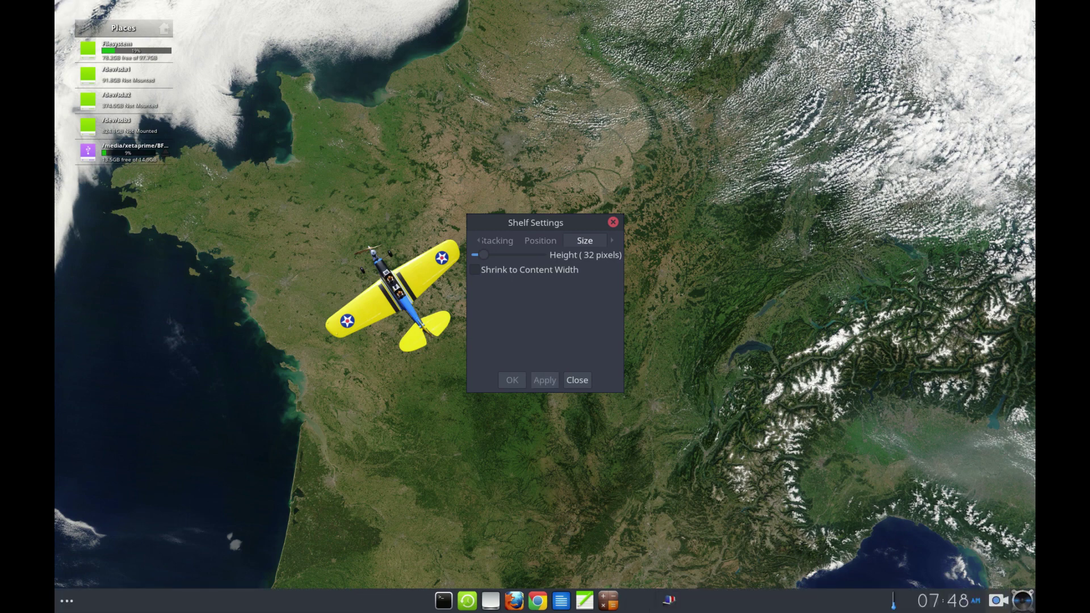
Try a shelf height of 72 pixels, return it to 32 pixels, apply, and close the shelf settings
left_click_drag(483, 255, 494, 255)
left_click(545, 380)
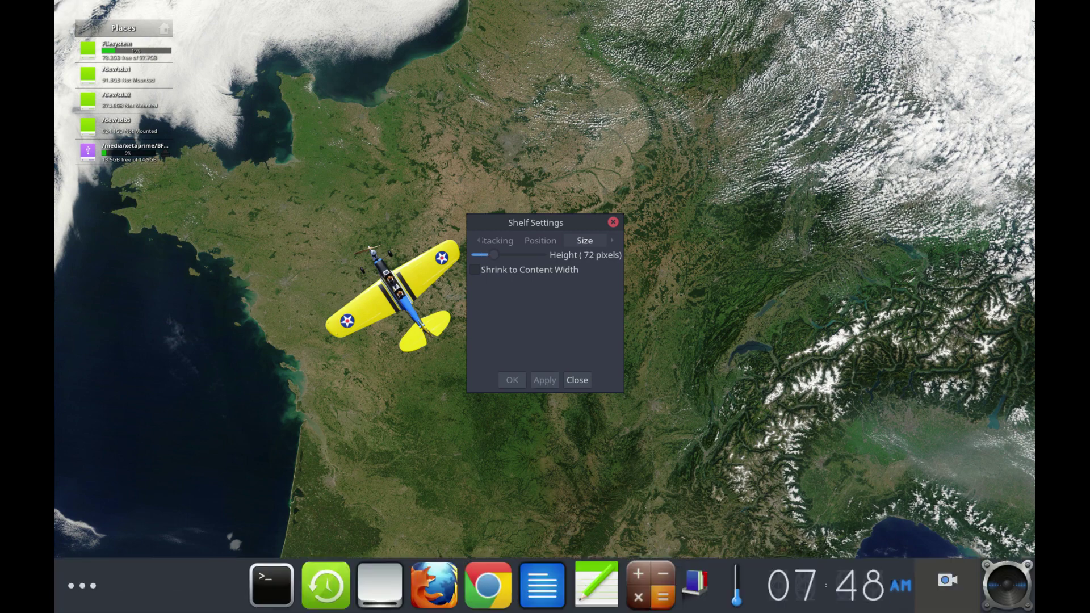
left_click_drag(494, 254, 483, 254)
left_click(544, 380)
left_click(577, 380)
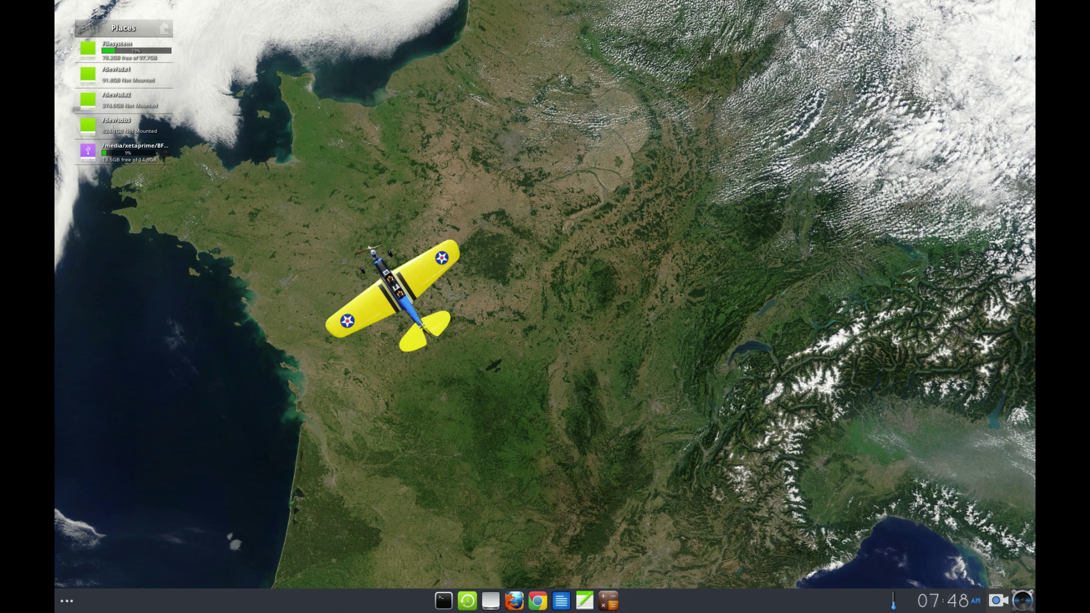
key("super")
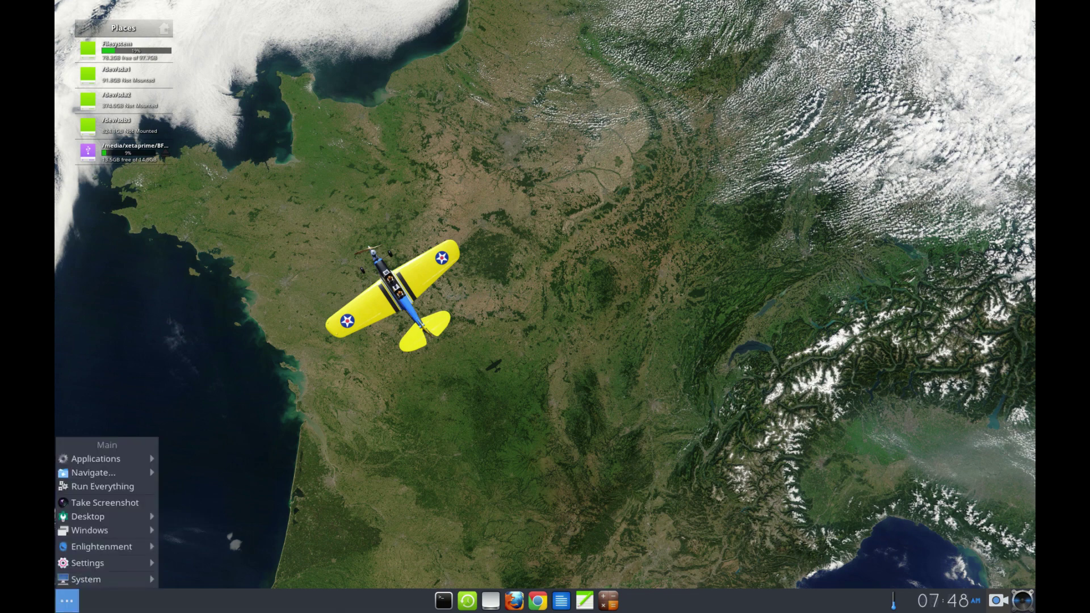
key("Escape")
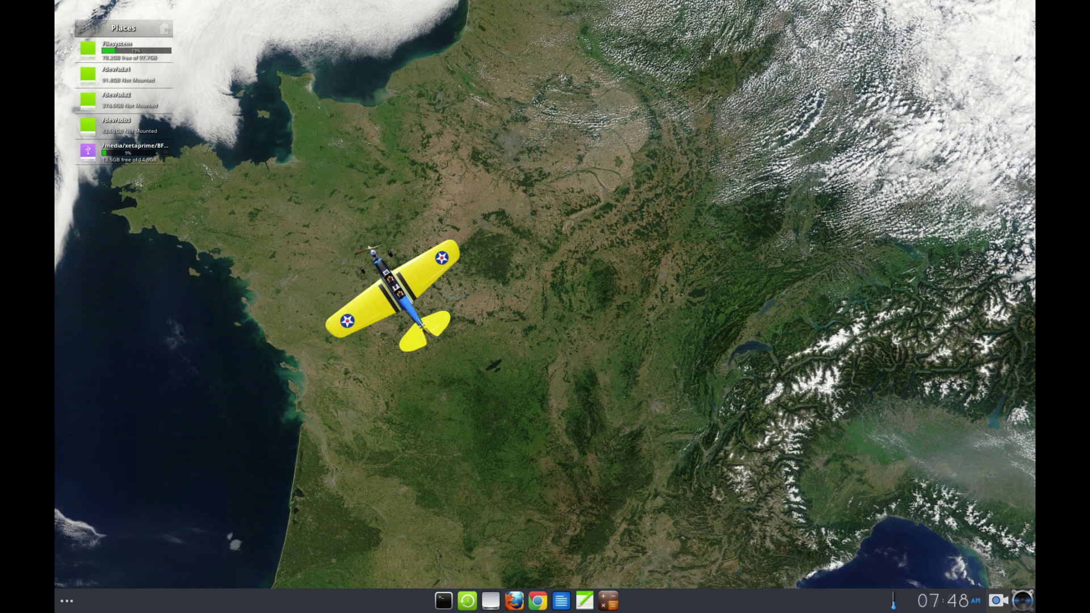